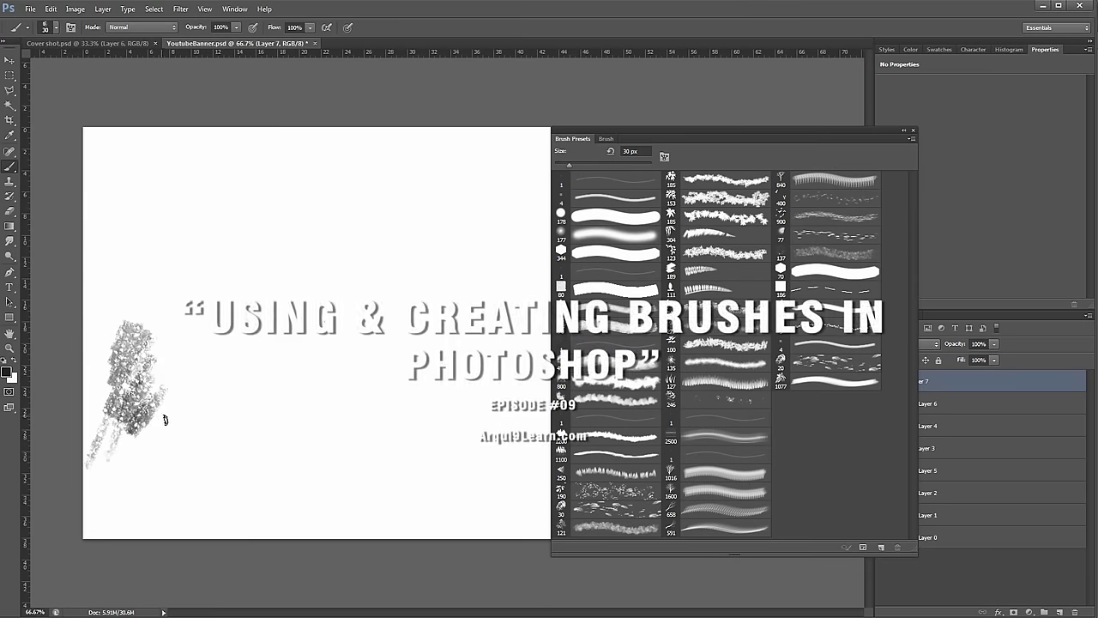
Undo the last stroke and paint a cluster of overlapping hexagons beside the grey texture with a smaller hexagon brush.
key("ctrl+z")
left_click(650, 248)
key("bracketleft")
key("bracketleft")
key("bracketleft")
mouse_move(197, 414)
left_mouse_down()
mouse_move(220, 442)
mouse_move(203, 429)
mouse_move(181, 323)
left_mouse_up()
Paint a soft grey cloud above the hexagons with the 800 cloud brush preset at a reduced size.
left_click(615, 380)
left_click(238, 214)
key("ctrl+z")
key("bracketleft")
mouse_move(180, 214)
left_mouse_down()
mouse_move(179, 237)
mouse_move(236, 248)
mouse_move(258, 279)
left_mouse_up()
Paint a row of conifers along the canvas's lower edge and a flock of birds above them with the bird brush at 100 px.
left_click(604, 471)
mouse_move(317, 498)
left_mouse_down()
mouse_move(421, 519)
mouse_move(429, 542)
mouse_move(276, 522)
left_mouse_up()
left_click(836, 199)
key("bracketleft")
key("bracketleft")
key("bracketleft")
key("bracketleft")
key("bracketleft")
key("bracketleft")
key("bracketleft")
left_click_drag(307, 426, 429, 403)
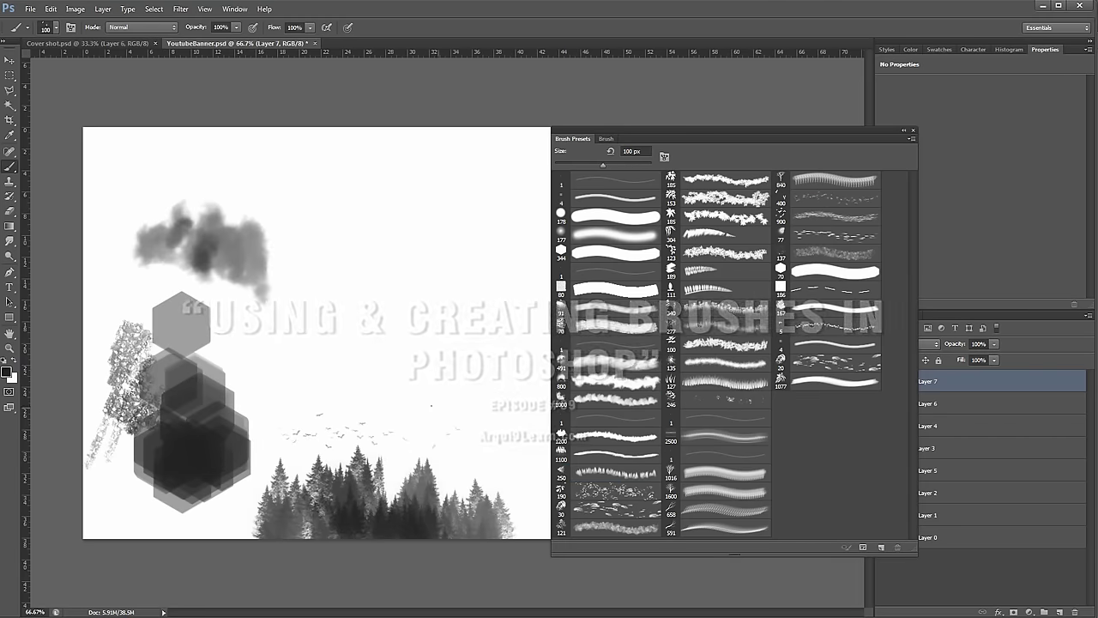
Add a layer beneath the current one and sketch a thin mountain outline behind the trees with a 4 px brush, undoing the last stroke.
left_click(1060, 612, "ctrl")
left_click(637, 305)
key("bracketleft")
key("bracketleft")
key("bracketleft")
key("bracketleft")
key("bracketleft")
key("bracketleft")
key("bracketleft")
key("bracketleft")
key("bracketleft")
key("bracketleft")
key("bracketleft")
key("bracketleft")
key("bracketleft")
key("bracketleft")
key("bracketleft")
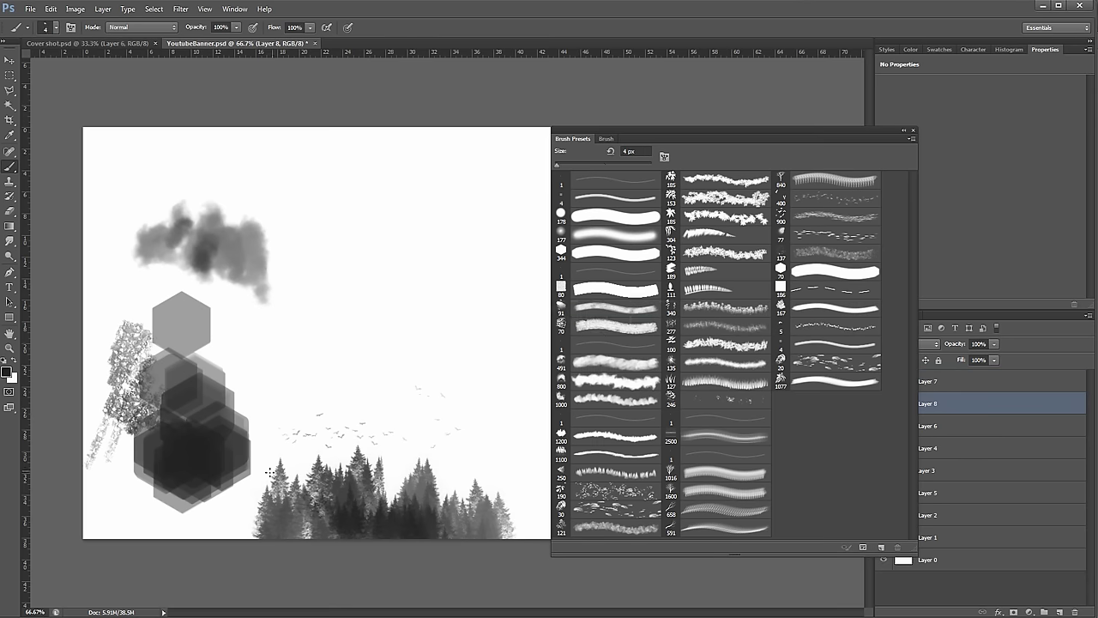
mouse_move(399, 371)
left_mouse_down()
mouse_move(421, 333)
mouse_move(530, 408)
left_mouse_up()
key("ctrl+z")
Sample light grey from the hexagons and extend the forest with faded conifers using the 250 px tree brush.
left_click(616, 472)
left_click(208, 369, "alt")
mouse_move(495, 491)
left_mouse_down()
mouse_move(523, 530)
mouse_move(541, 497)
left_mouse_up()
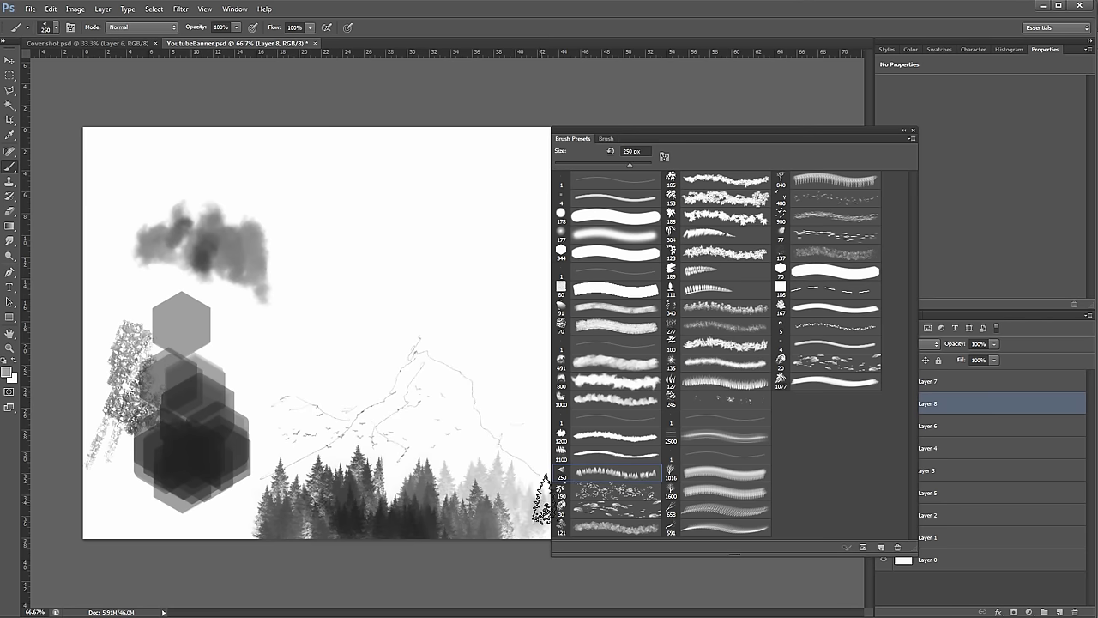
Paint a downward stroke along the hexagons' right edge with the 304 brush preset at a reduced size.
left_click(737, 229)
key("bracketleft")
key("bracketleft")
key("bracketleft")
key("bracketleft")
key("bracketleft")
key("bracketleft")
key("bracketleft")
key("bracketleft")
mouse_move(260, 438)
left_mouse_down()
mouse_move(245, 534)
mouse_move(243, 481)
mouse_move(223, 540)
left_mouse_up()
Choose the 127 brush preset, undo a trial stroke, change the foreground colour and paint a stroke above the mountain sketch.
left_click(724, 380)
left_click_drag(326, 244, 417, 237)
key("ctrl+z")
left_click(7, 373)
key("Return")
left_click_drag(386, 296, 464, 283)
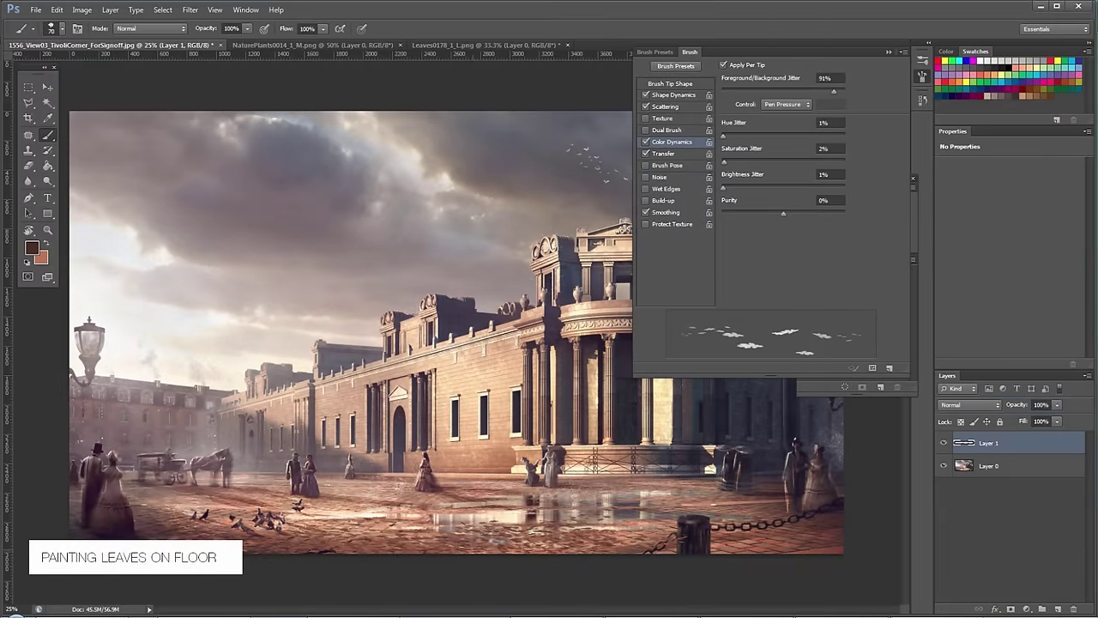
Paint fallen leaves across the foreground paving and stamp white birds at two sizes in the cloudy sky.
left_click_drag(543, 545, 515, 549)
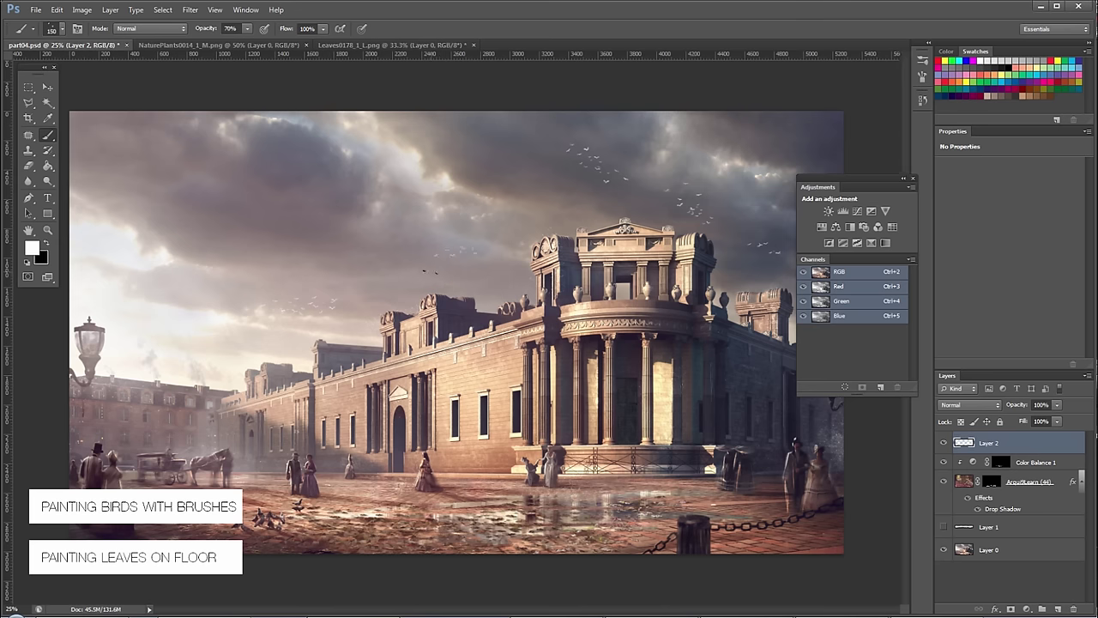
left_click(388, 268)
key("[")
left_click(329, 237)
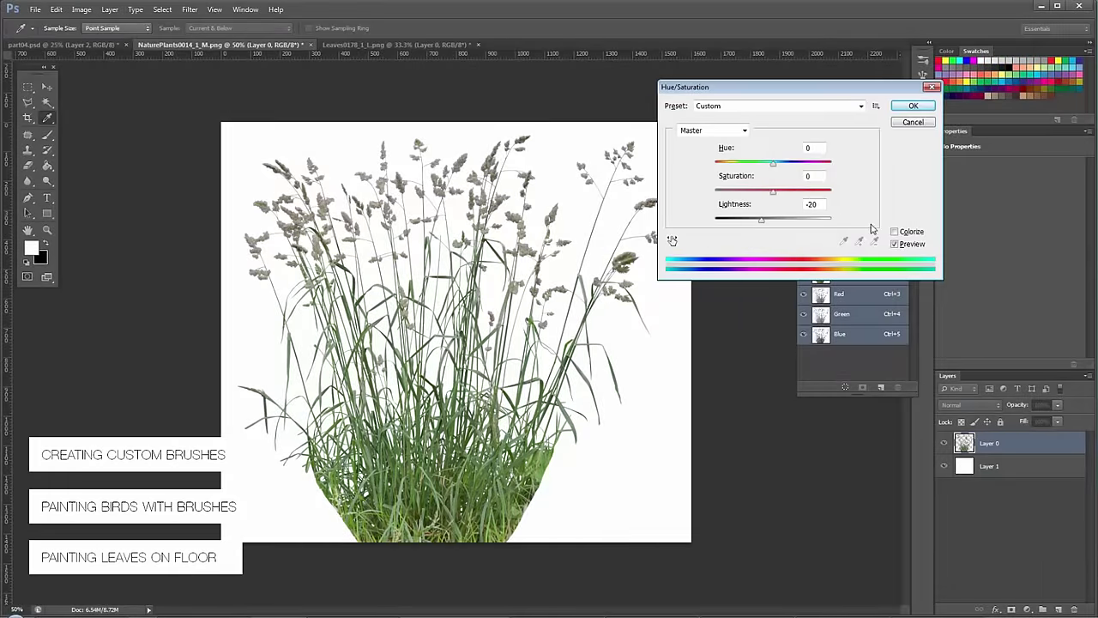
Set the grass layer's saturation to -100 and adjust its midtones and output white with Levels.
left_click_drag(773, 192, 715, 192)
left_click(911, 108)
key("ctrl+l")
left_click_drag(721, 244, 790, 246)
left_click_drag(795, 294, 731, 297)
left_click(835, 133)
Select the entire grass image and define it as a brush preset.
key("m")
key("ctrl+a")
left_click(56, 9)
left_click(94, 281)
left_click(684, 212)
Return to part04.psd, add a new layer and choose the custom 1521 px grass brush.
key("ctrl+shift+Tab")
left_click(1059, 609)
key("b")
key("F5")
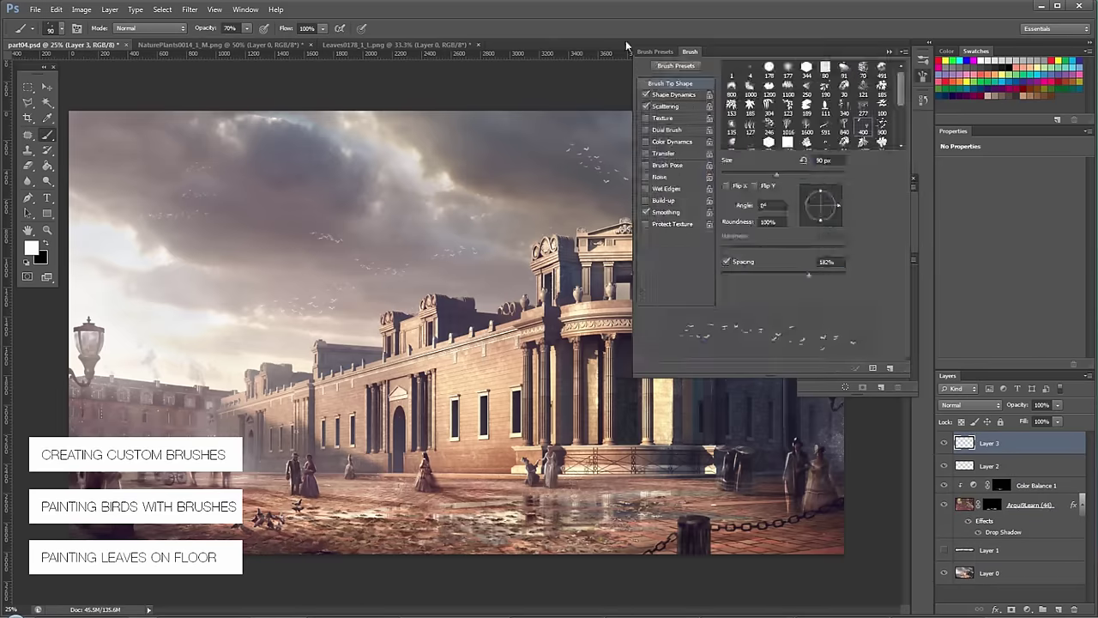
left_click(654, 51)
left_click(890, 52)
left_click(949, 156)
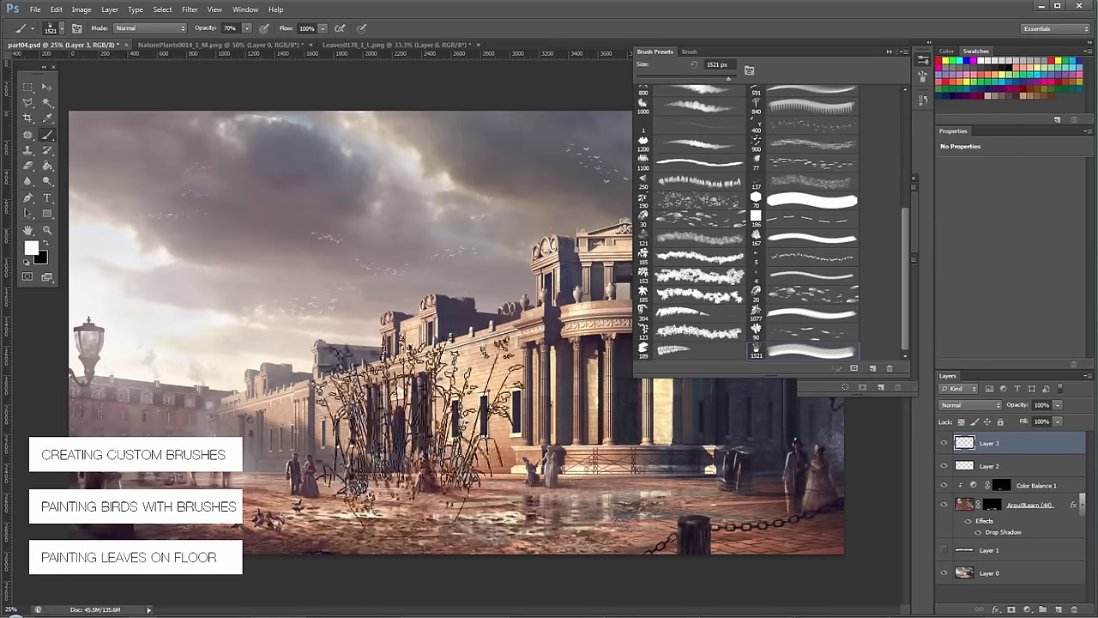
Test grass brush strokes across the square and clear the painted layer.
left_click_drag(321, 398, 564, 446)
key("ctrl+z")
left_click(690, 52)
left_click(689, 52)
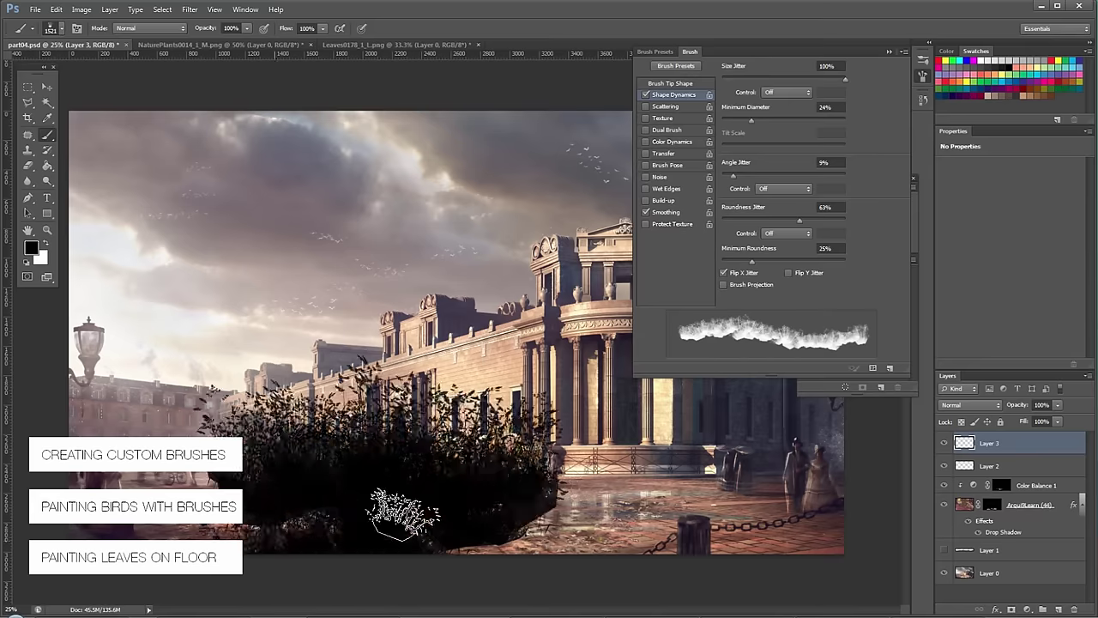
mouse_move(815, 523)
left_mouse_down()
mouse_move(728, 551)
mouse_move(289, 576)
mouse_move(253, 558)
left_mouse_up()
key("ctrl+a")
key("Delete")
key("ctrl+d")
Try a band of dark plants along the foreground and erase the layer's contents.
left_click_drag(695, 557, 849, 537)
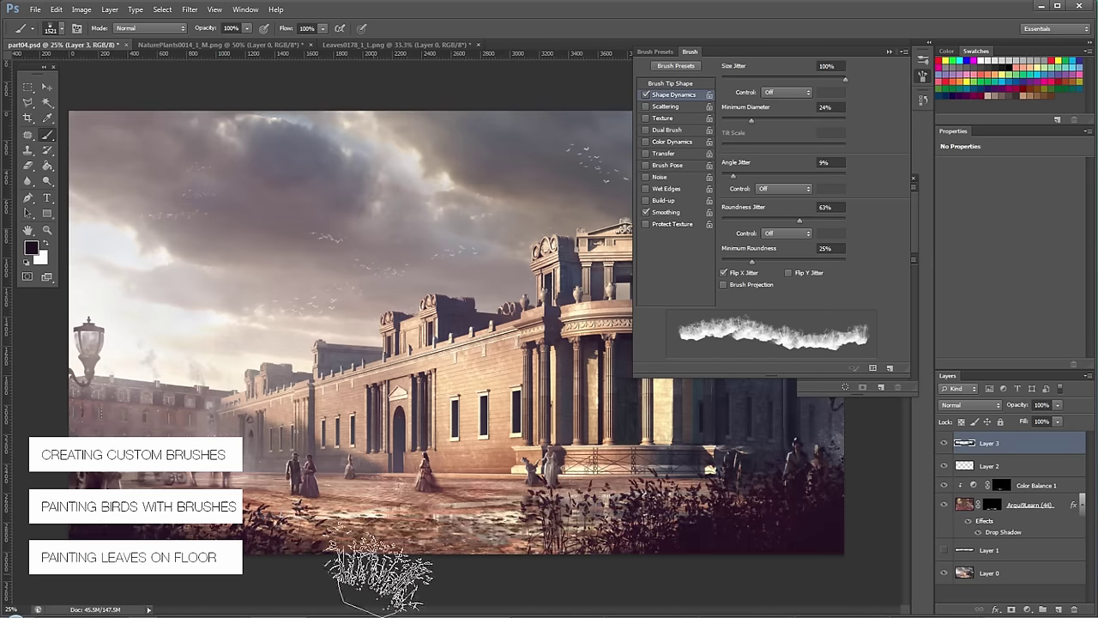
key("ctrl+a")
key("Delete")
key("ctrl+d")
Leave the brush's Scattering off and enable Transfer with 22% opacity jitter and a 52% minimum.
left_click(683, 105)
left_click(645, 106)
left_click(662, 155)
mouse_move(722, 78)
left_mouse_down()
mouse_move(800, 78)
mouse_move(756, 78)
left_mouse_up()
mouse_move(775, 108)
left_mouse_down()
mouse_move(763, 108)
mouse_move(782, 108)
left_mouse_up()
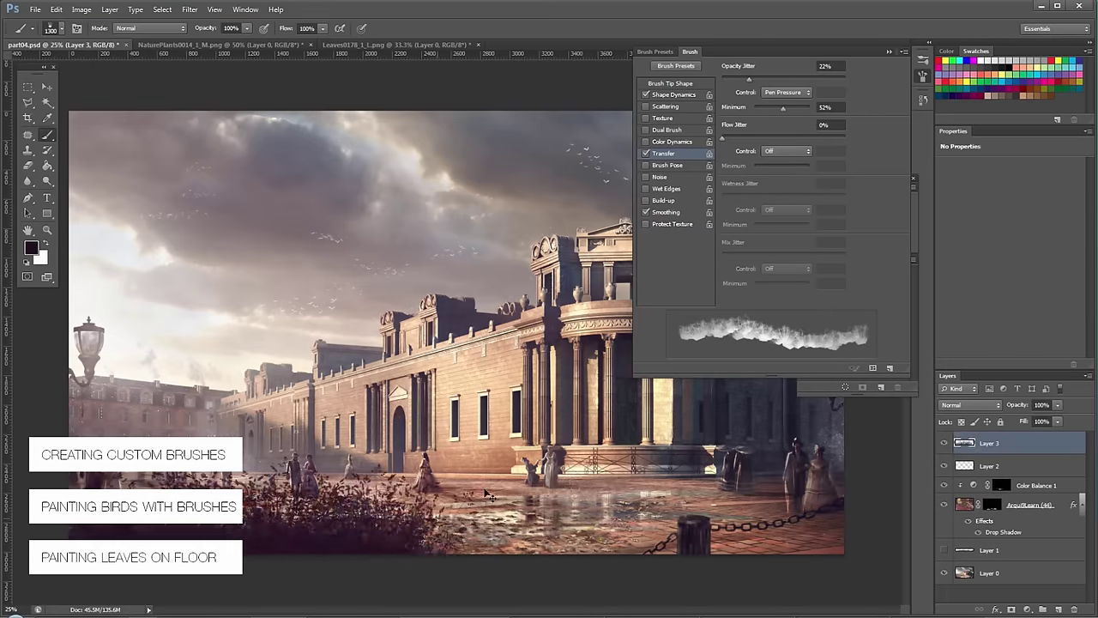
Check the brush's Scattering, turn it off in favour of Color Dynamics, and paint plants along the foreground.
left_click(676, 109)
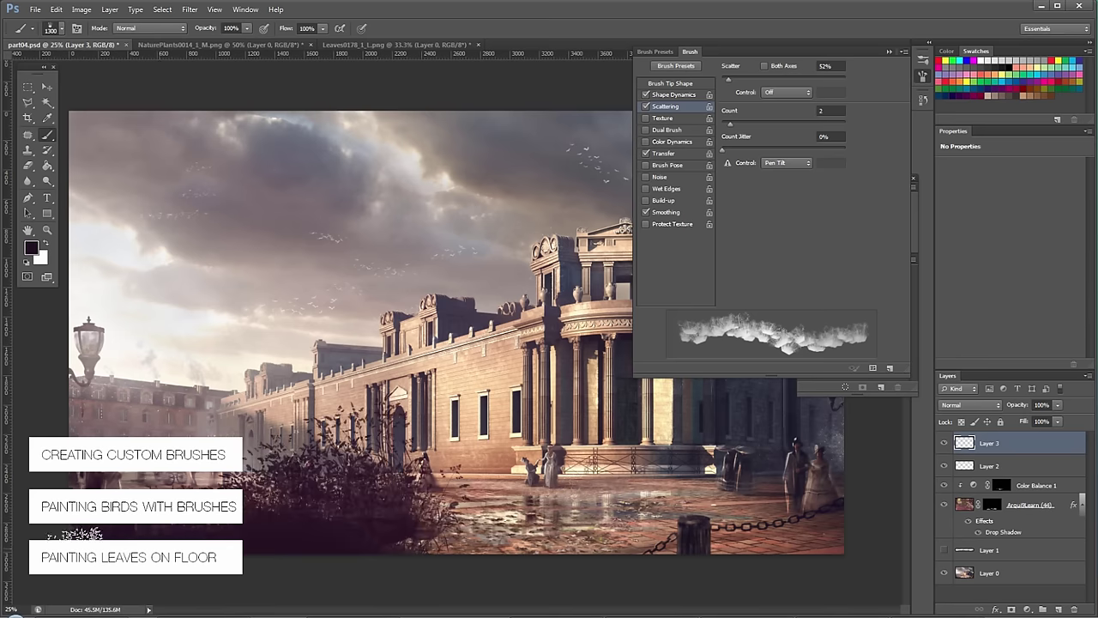
left_click(646, 107)
left_click(645, 141)
left_click(658, 141)
mouse_move(212, 502)
left_mouse_down()
mouse_move(338, 507)
mouse_move(446, 600)
left_mouse_up()
key("x")
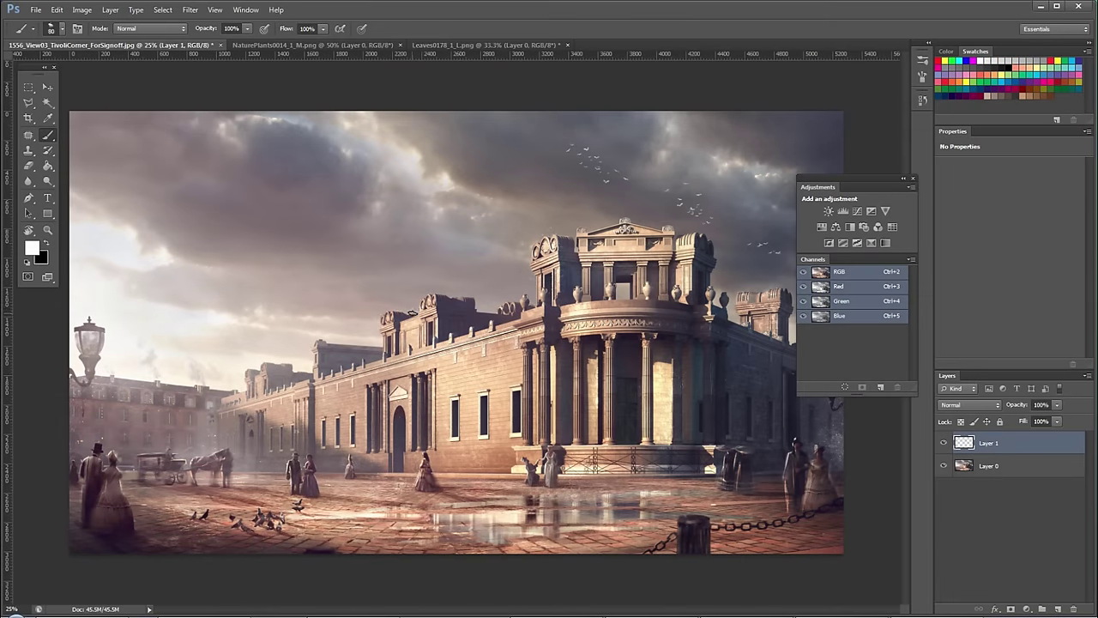
Try a loose white stroke and a straight vertical stroke over the sky and rooftops.
mouse_move(381, 258)
left_mouse_down()
mouse_move(305, 341)
mouse_move(370, 312)
mouse_move(369, 289)
left_mouse_up()
key("ctrl+z")
key("ctrl+z")
left_click_drag(268, 276, 267, 436)
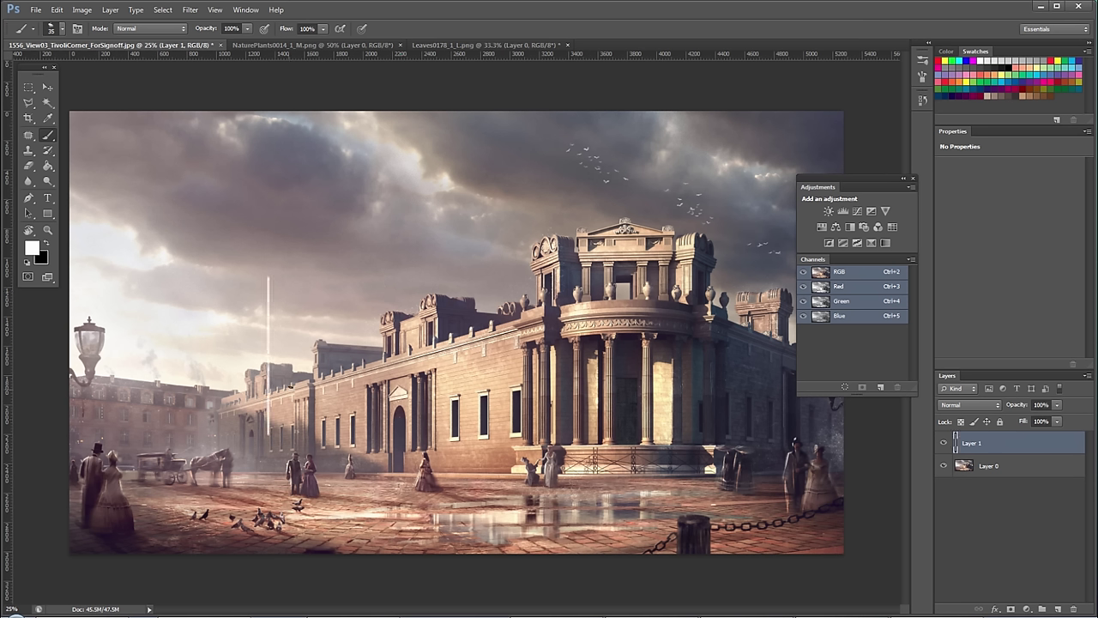
key("ctrl+z")
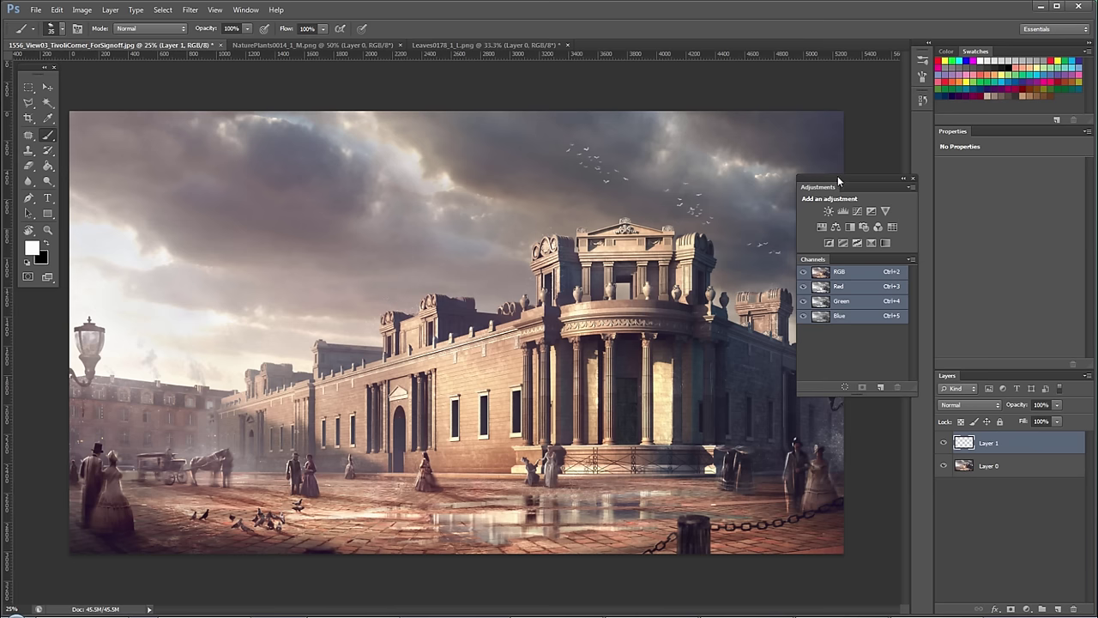
Examine the square's paving and the building facade up close.
key("z")
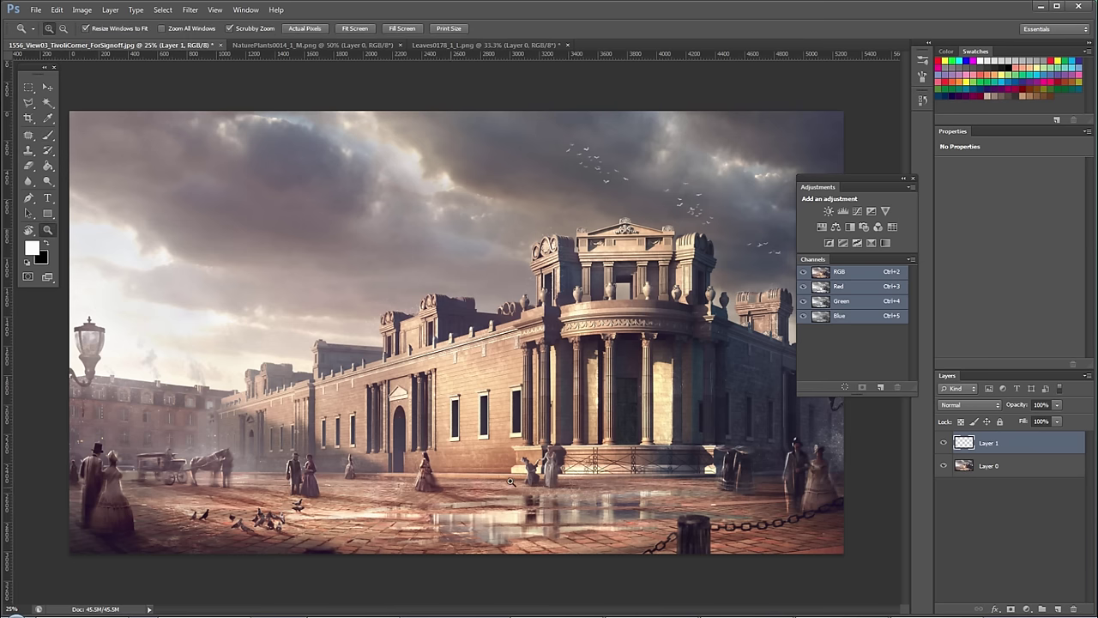
left_click(504, 509)
left_click_drag(426, 518, 549, 422)
left_click_drag(305, 459, 464, 499)
left_click_drag(331, 371, 336, 449)
left_click(350, 381, "alt")
left_click(399, 387, "alt")
Browse the saved brush presets available for the Brush tool.
key("F5")
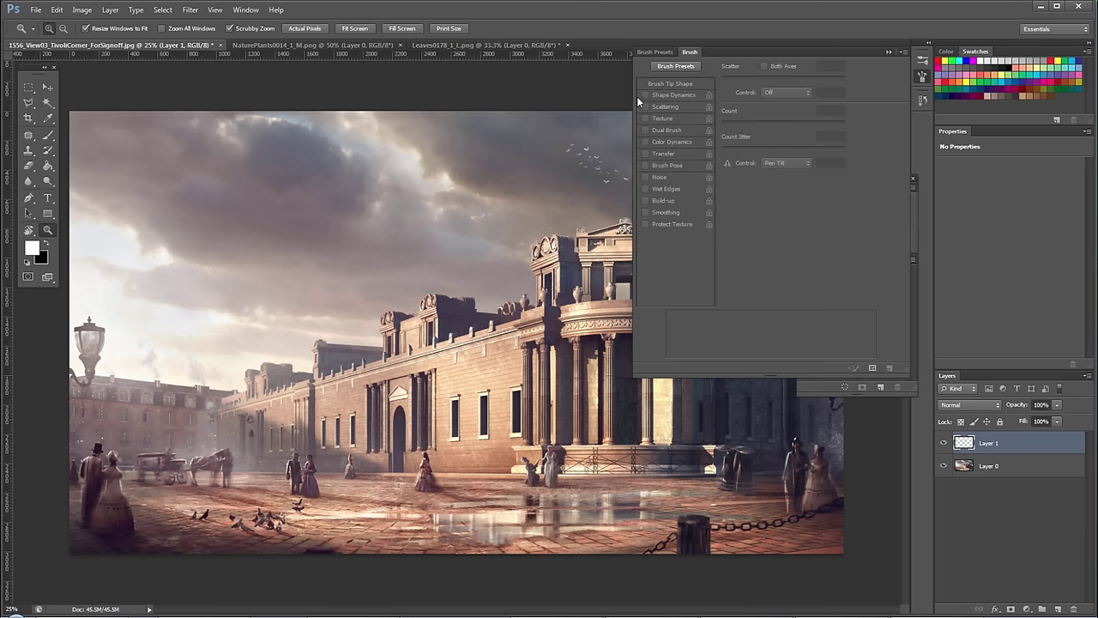
left_click(676, 68)
key("b")
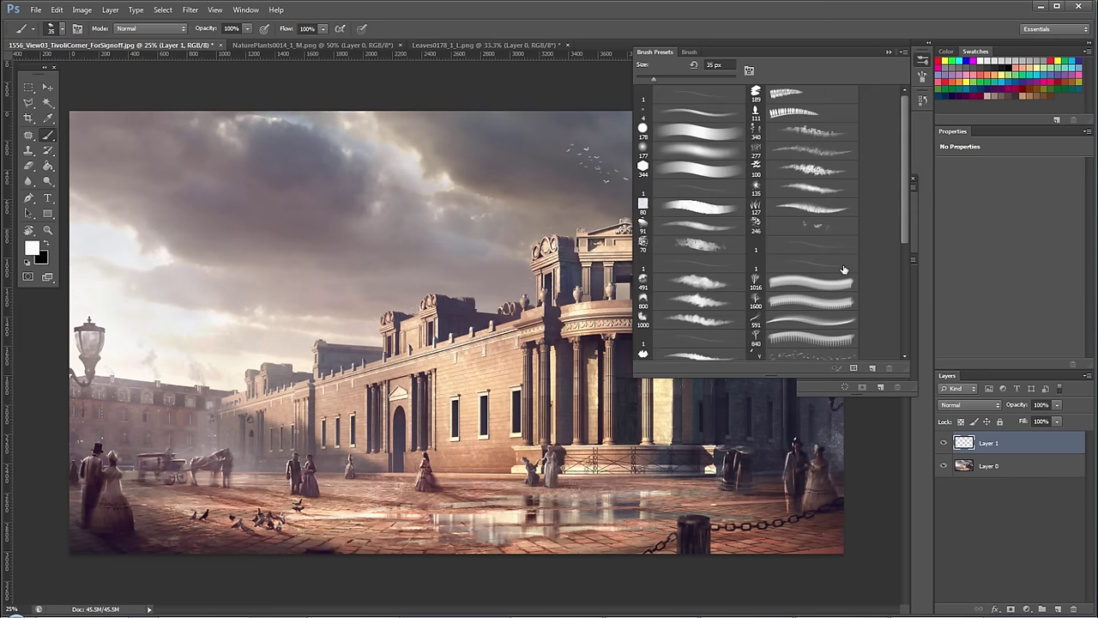
left_click_drag(906, 151, 911, 272)
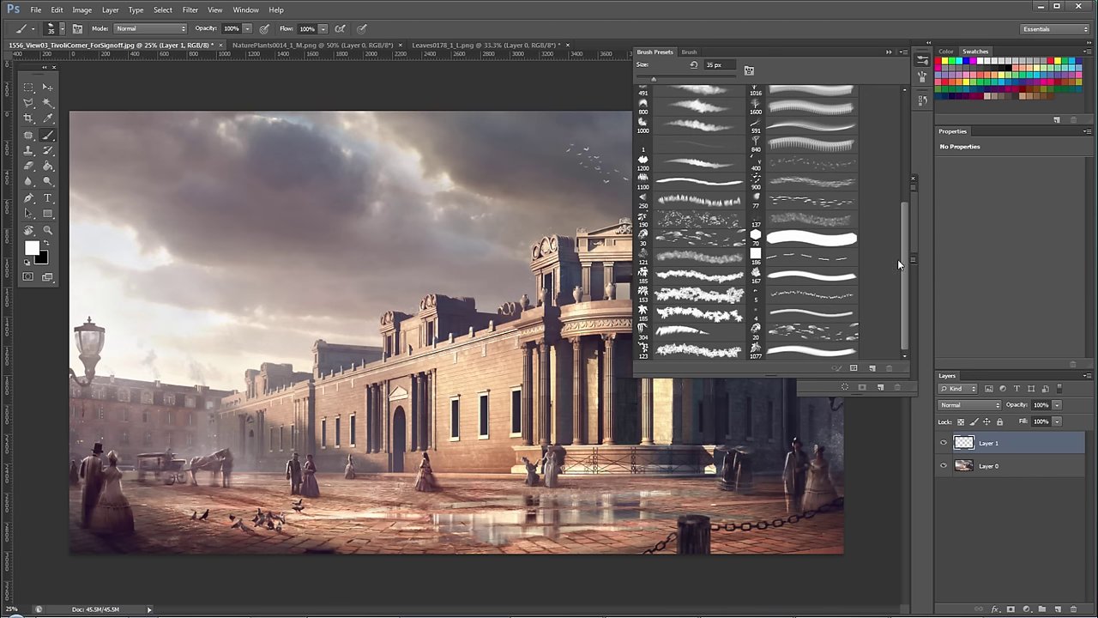
Switch to Leaves0178_1_L.png and add a new layer beneath the leaf layer.
left_click(460, 46)
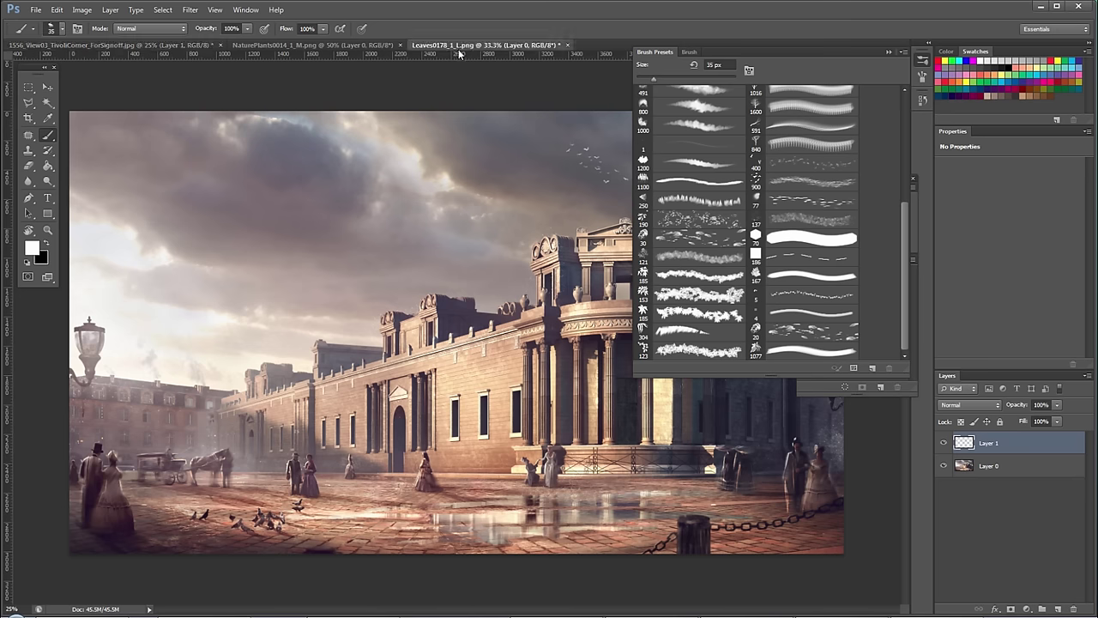
left_click(783, 50)
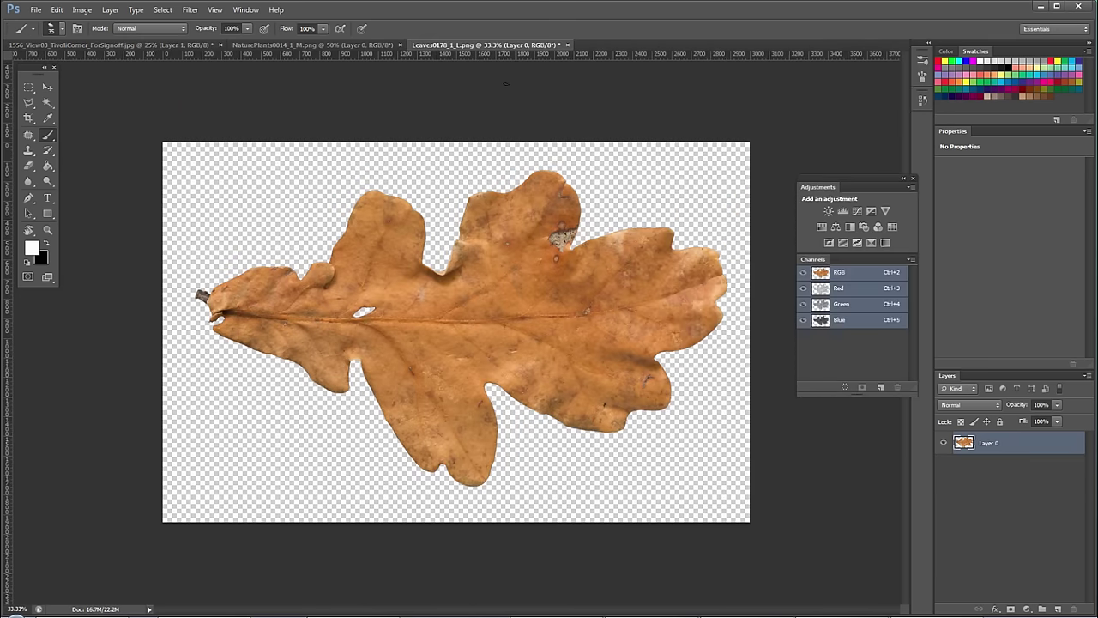
left_click(1062, 608)
left_click_drag(985, 443, 982, 470)
Cover the whole canvas behind the leaf with white using pixel rectangles on Layer 1.
key("u")
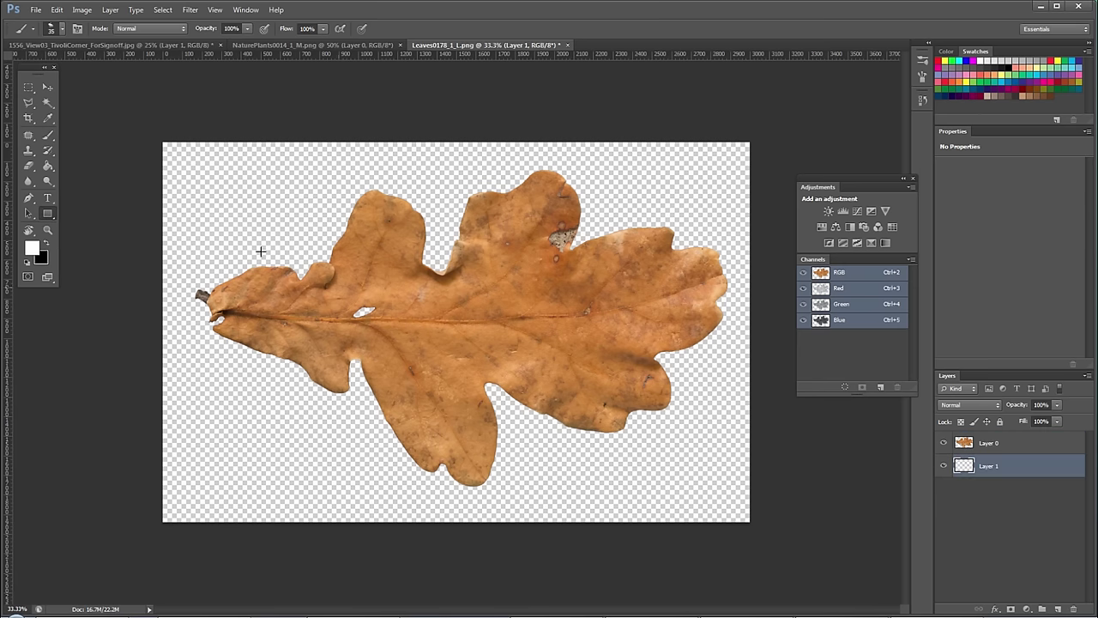
left_click_drag(115, 110, 901, 489)
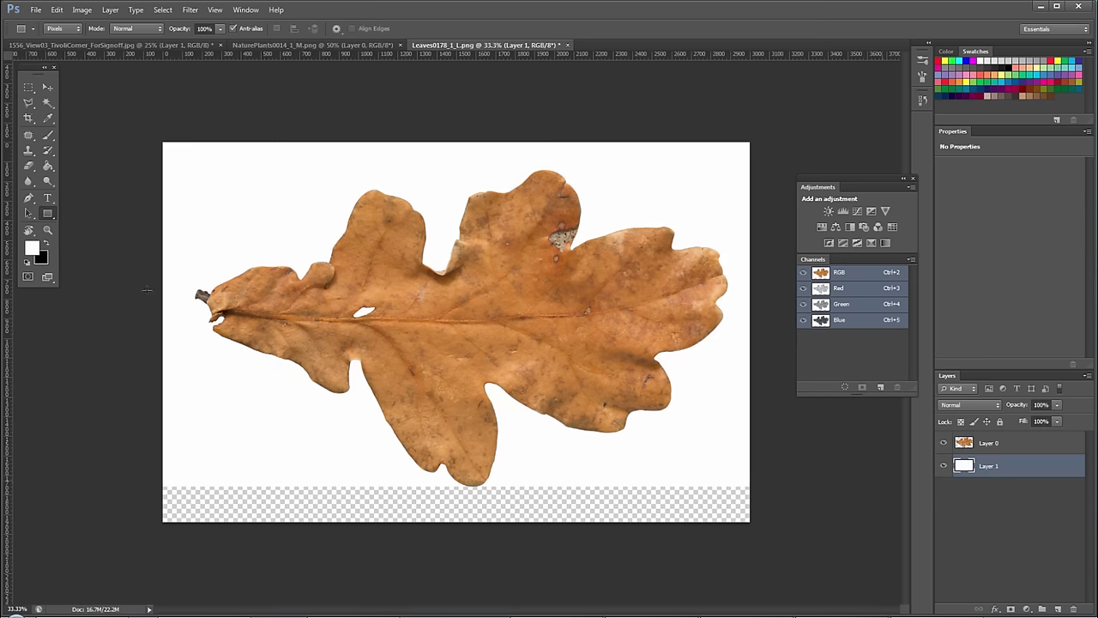
left_click_drag(97, 363, 852, 510)
left_click_drag(135, 463, 901, 536)
left_click_drag(108, 106, 880, 575)
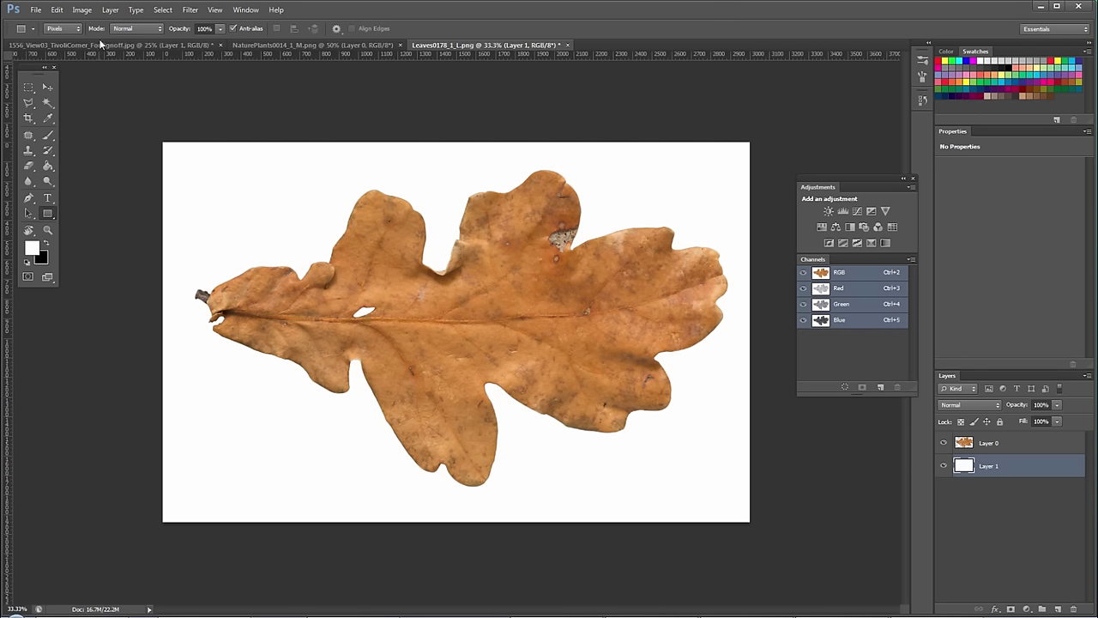
Desaturate the leaf layer completely with Hue/Saturation at saturation -100.
left_click(1005, 443)
key("ctrl+u")
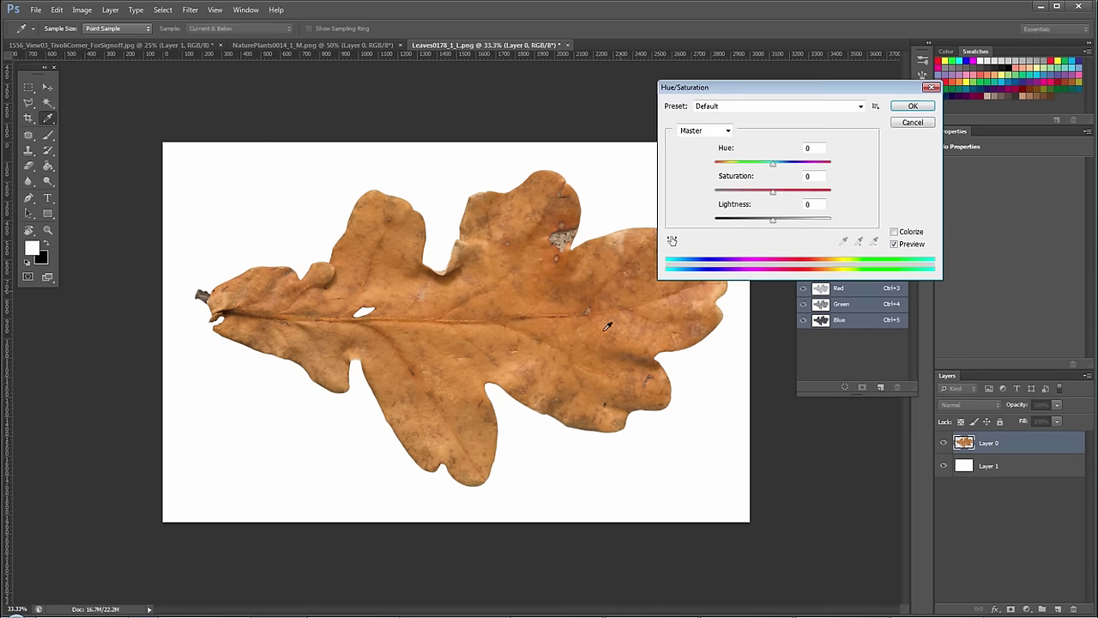
left_click_drag(753, 190, 715, 191)
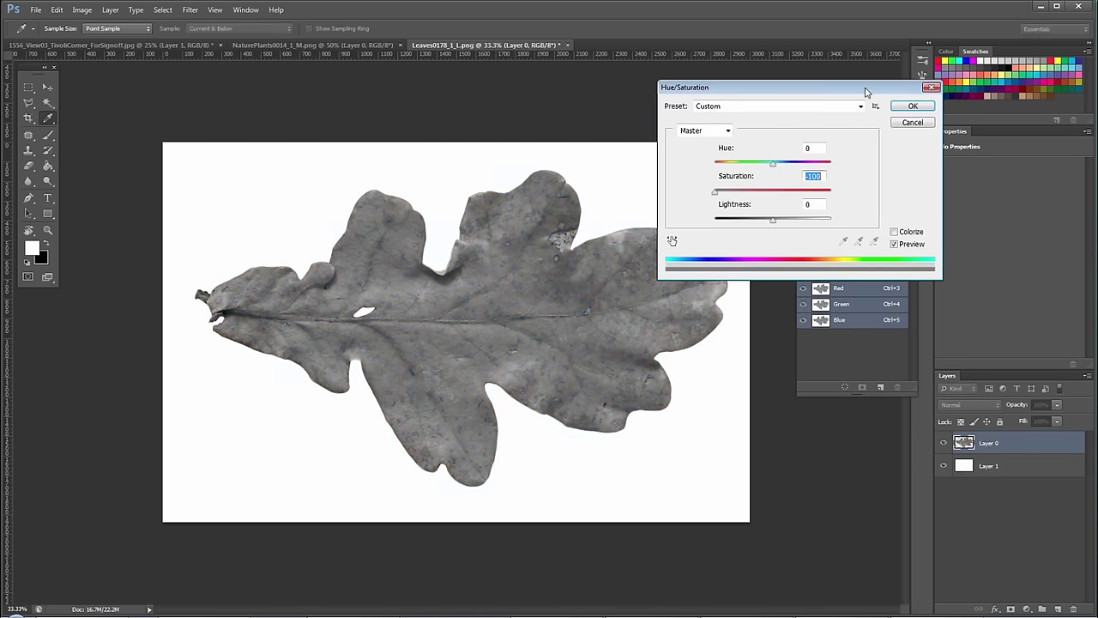
left_click(913, 105)
Increase the leaf's contrast with Levels, setting the inputs to 49, 0.54 and 190.
key("ctrl+l")
left_click_drag(648, 245, 674, 246)
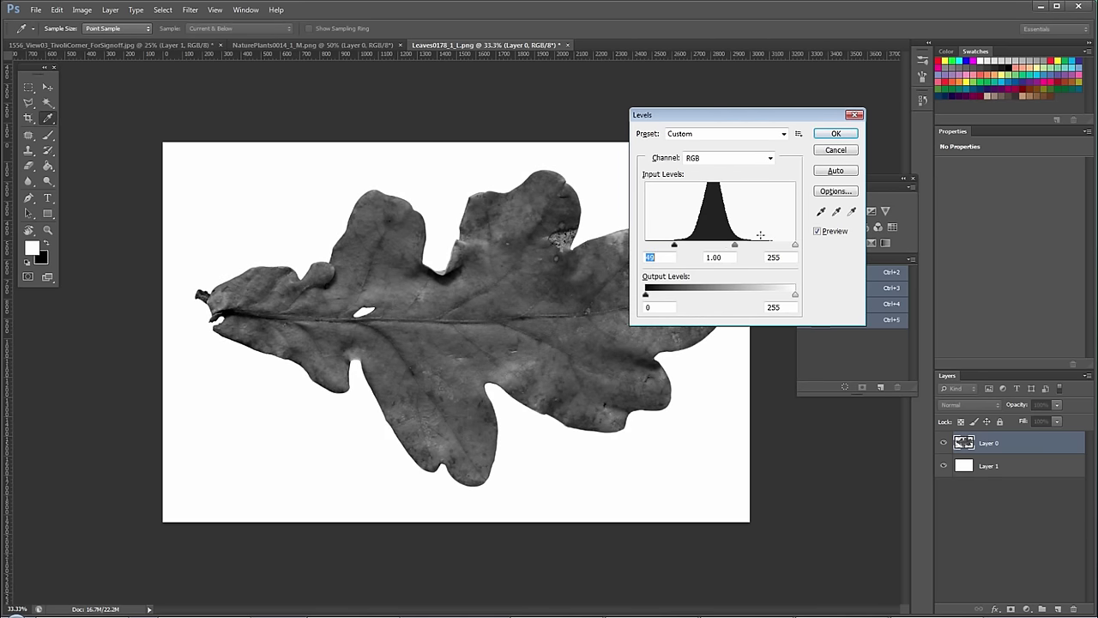
left_click_drag(793, 244, 757, 249)
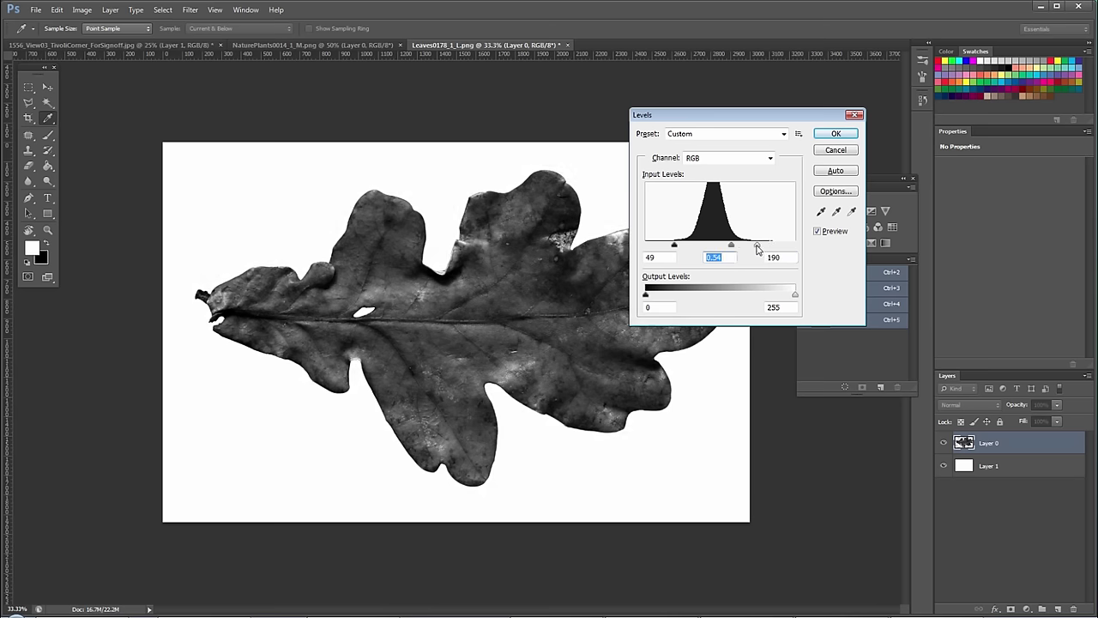
left_click(831, 135)
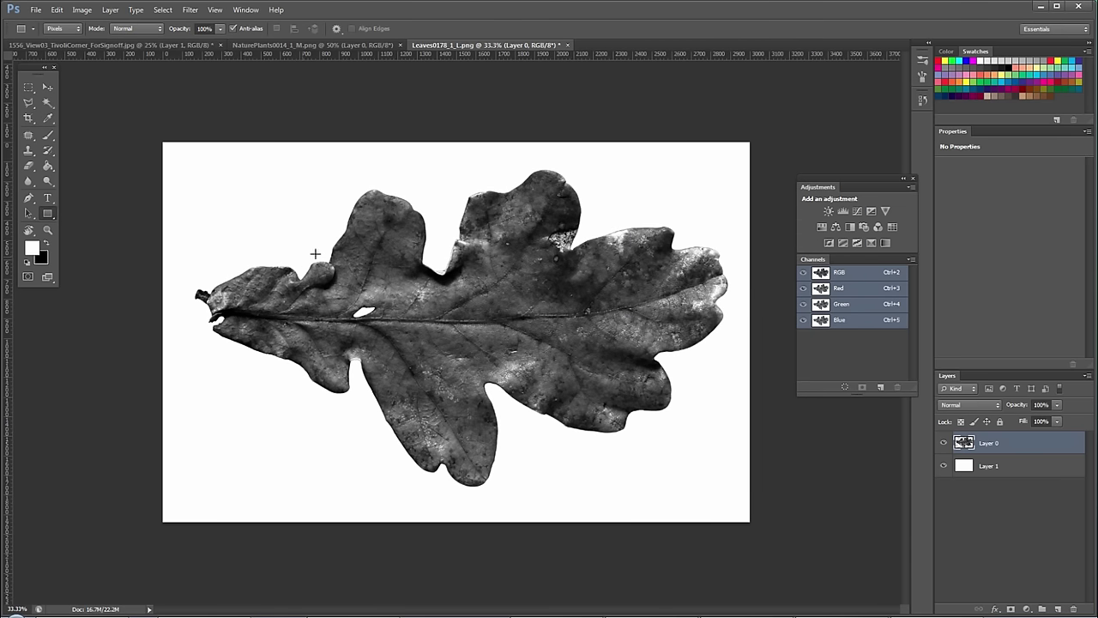
Apply a second Levels adjustment to the leaf with midtones 0.71 and white input 210.
key("ctrl+l")
mouse_move(721, 244)
left_mouse_down()
mouse_move(735, 244)
mouse_move(726, 245)
left_mouse_up()
left_click_drag(794, 245, 725, 247)
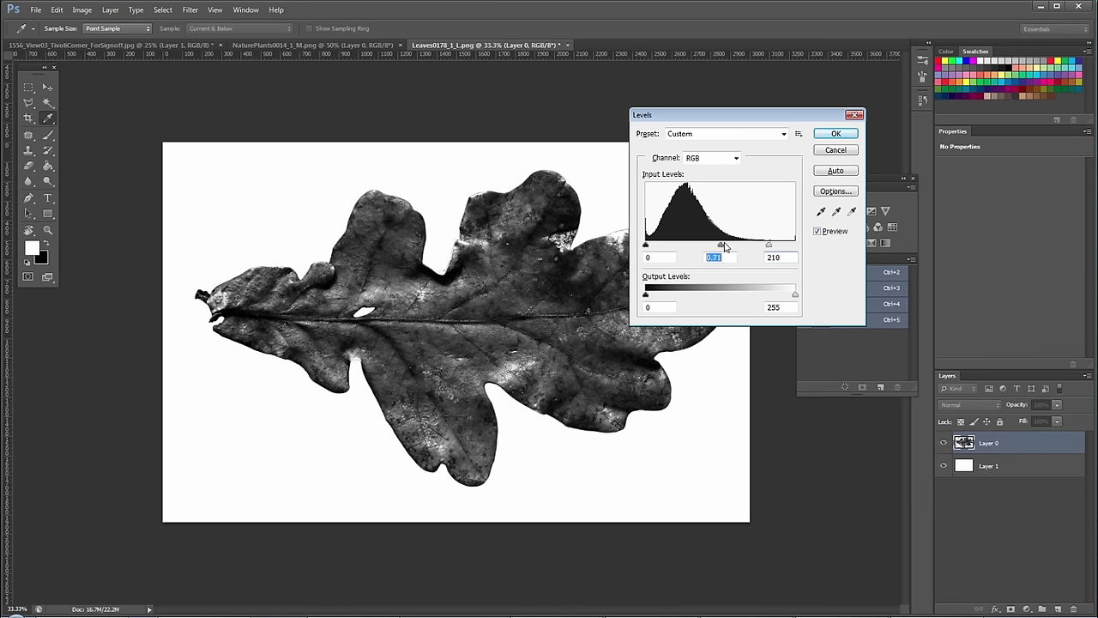
left_click(836, 135)
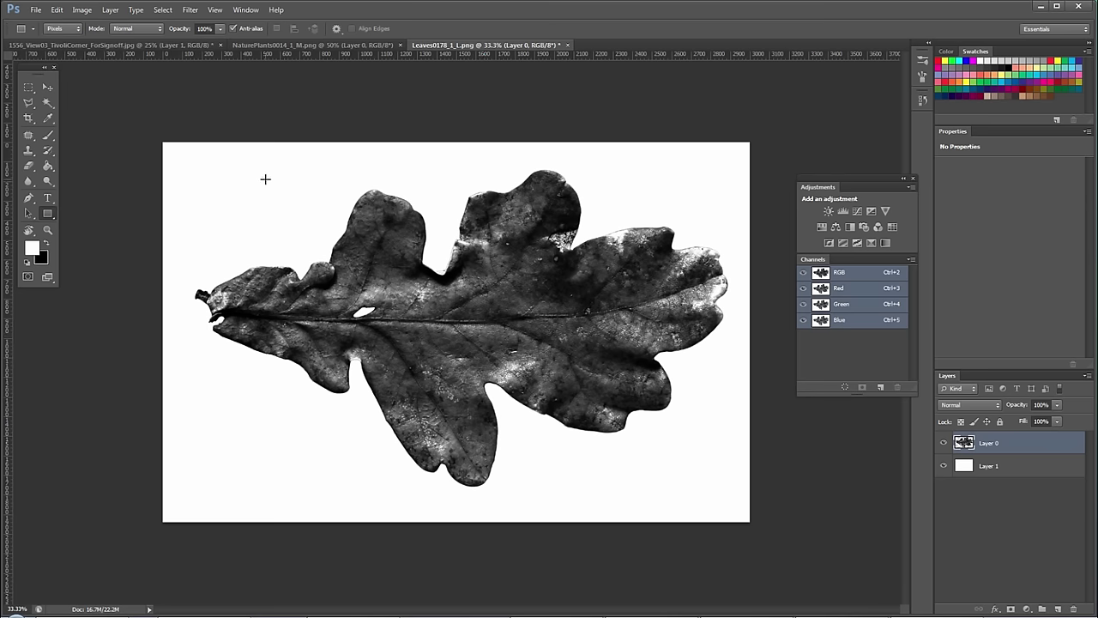
Select the whole leaf canvas with the Rectangular Marquee, define it as a brush preset named "Personal", and deselect.
left_click(30, 87)
left_click_drag(150, 137, 883, 550)
left_click(57, 10)
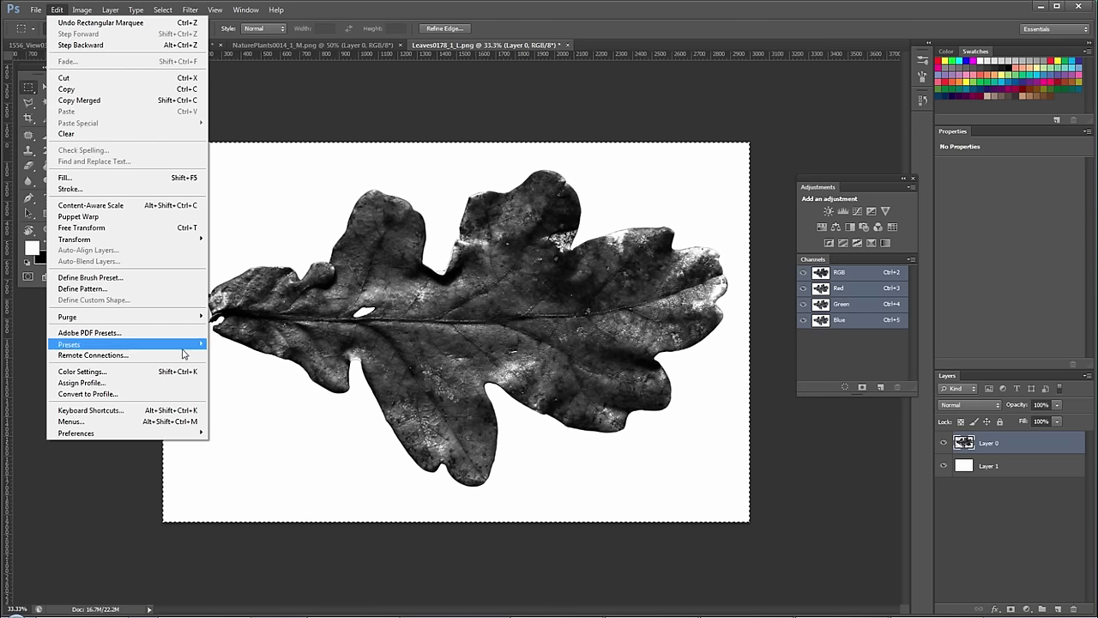
left_click(128, 277)
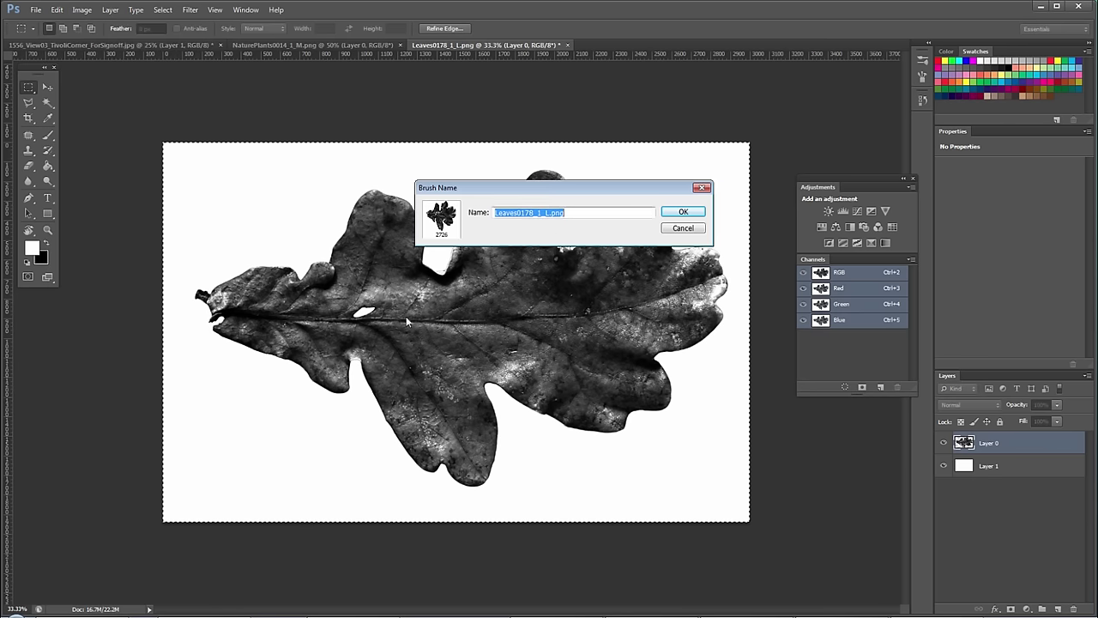
left_click(583, 213)
double_click(583, 213)
type("Personal")
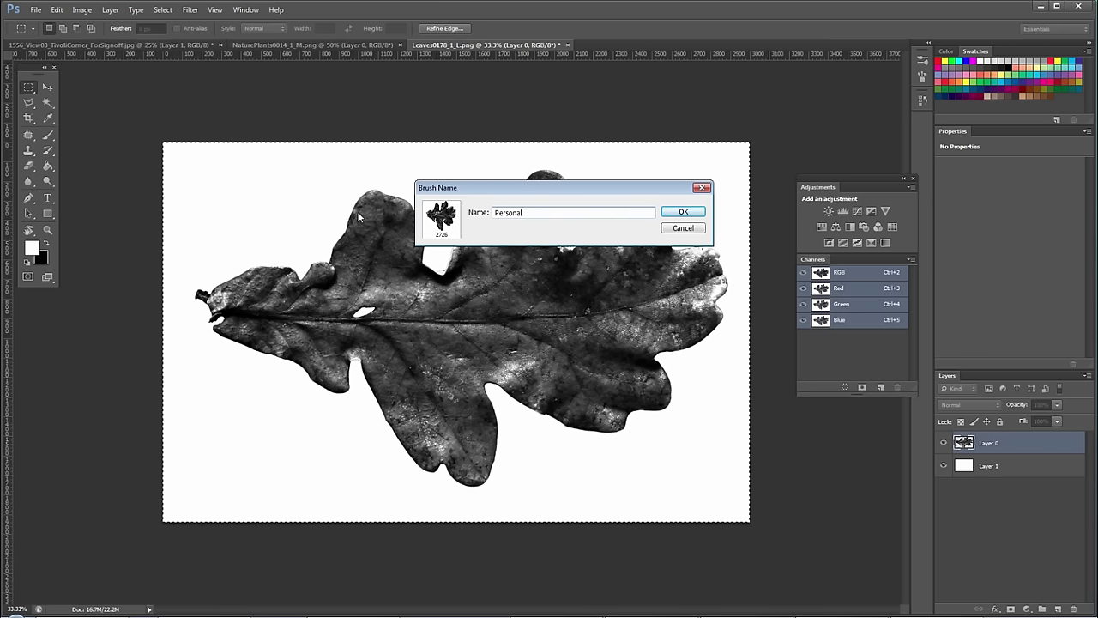
key("Return")
key("ctrl+d")
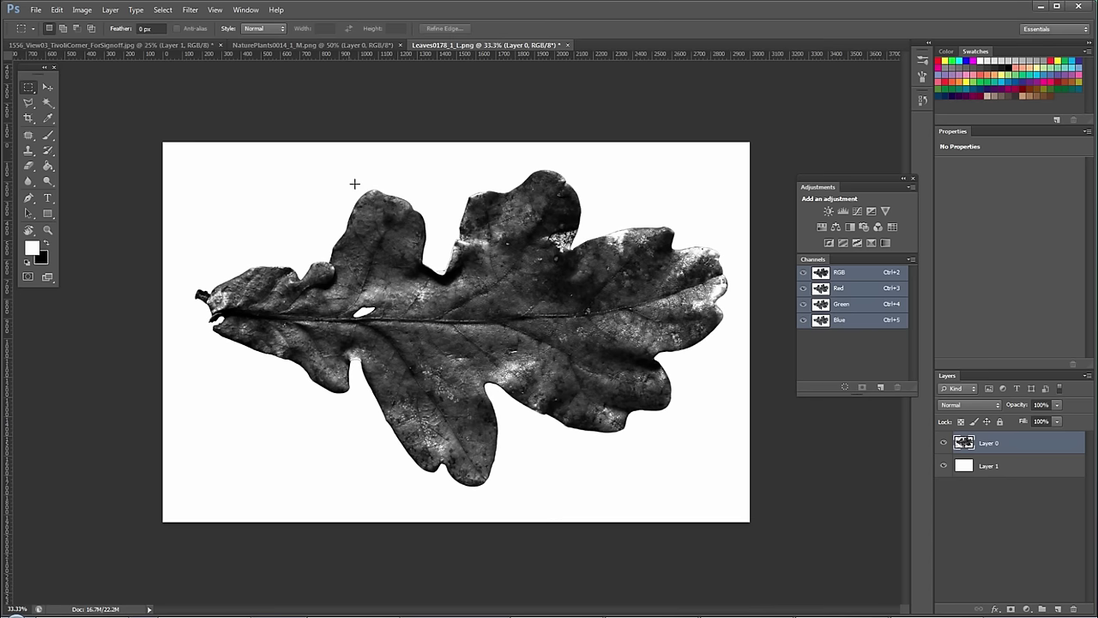
Switch to the TivoliCorner scene with the Brush tool and show the brush presets as large thumbnails.
key("b")
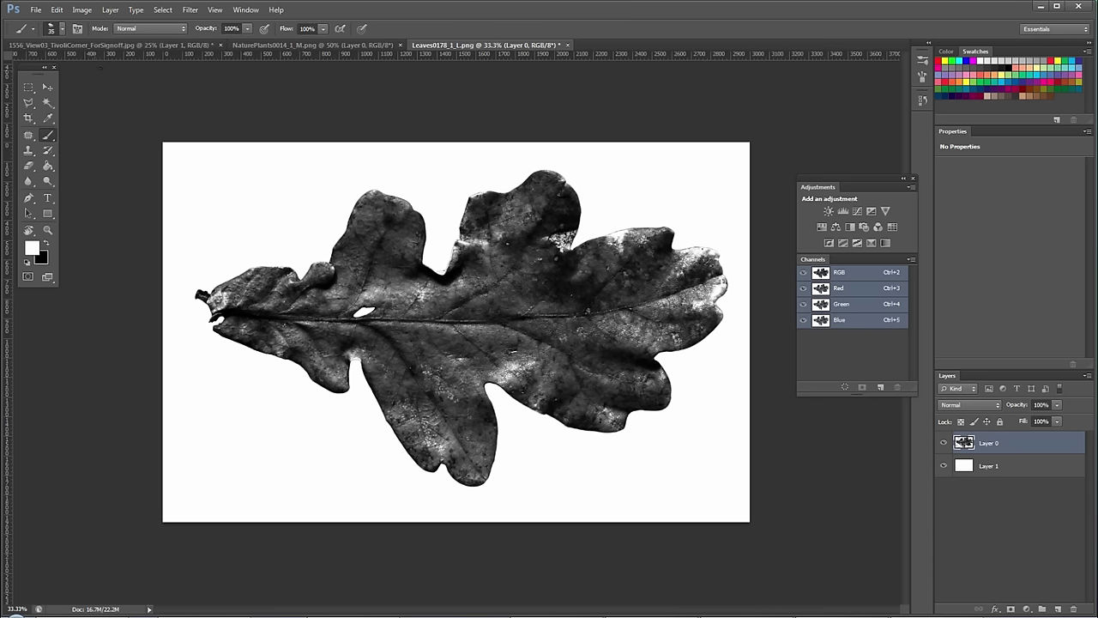
left_click(138, 45)
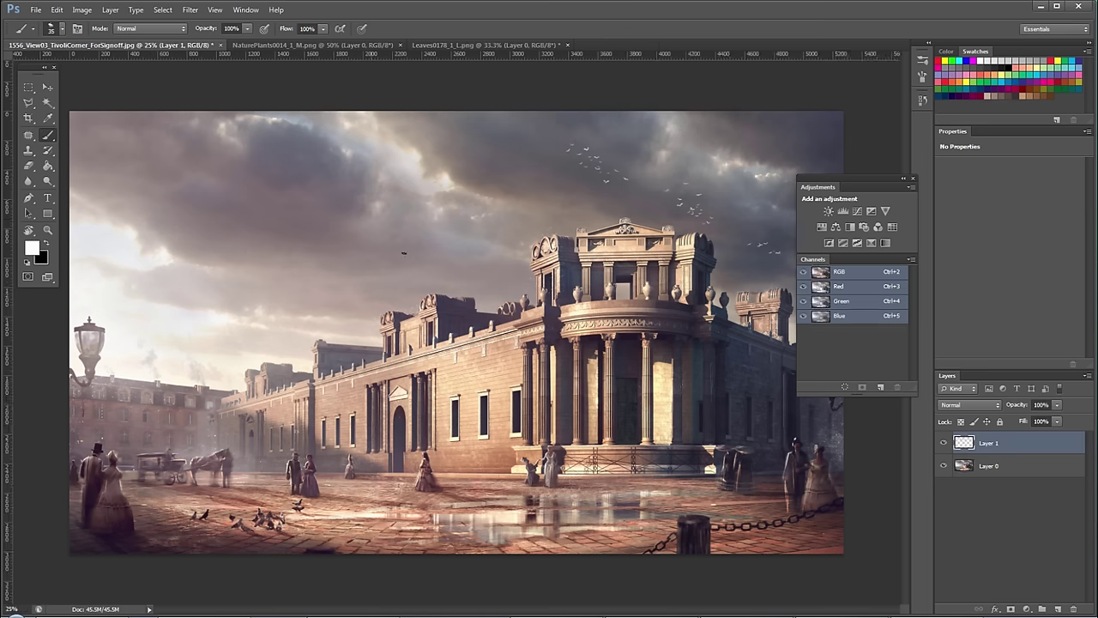
key("F5")
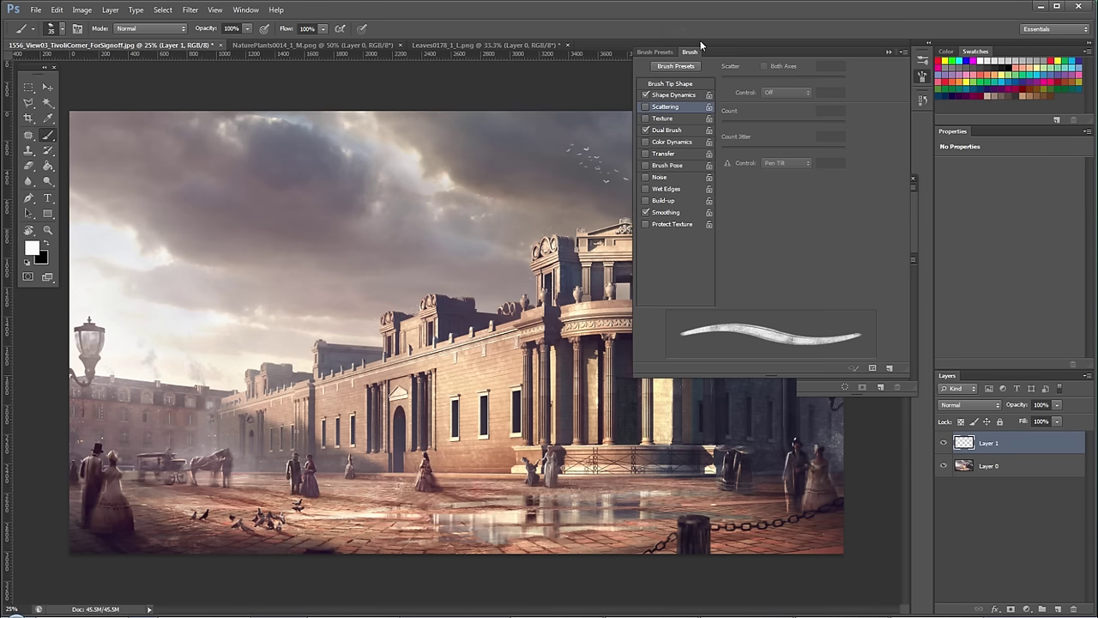
left_click(662, 68)
mouse_move(906, 225)
left_mouse_down()
mouse_move(902, 278)
mouse_move(900, 75)
left_mouse_up()
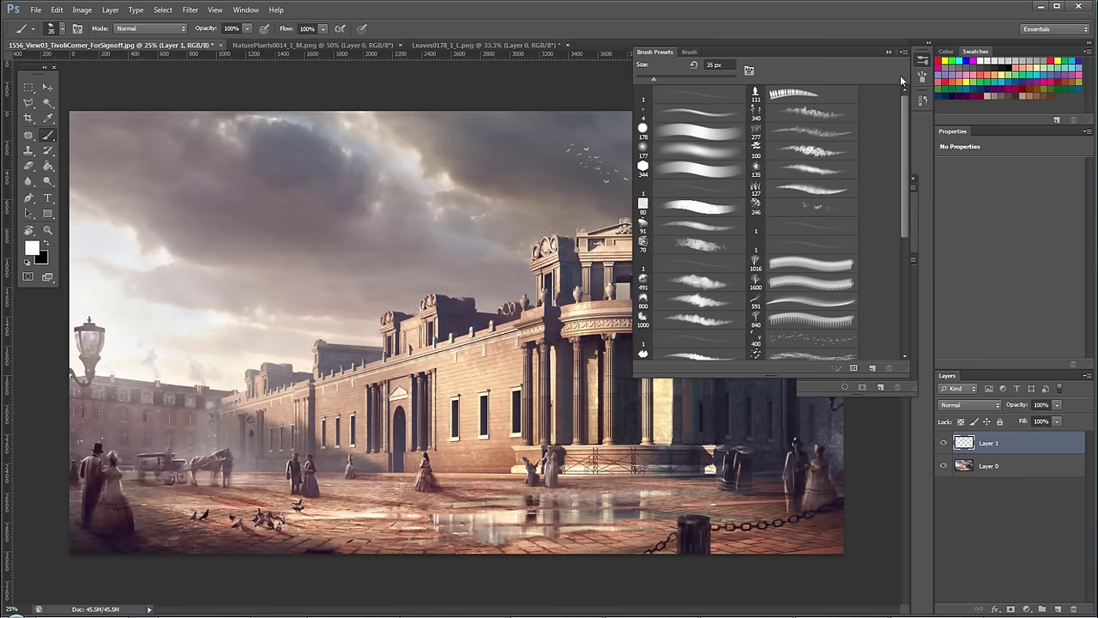
left_click(905, 52)
left_click(944, 117)
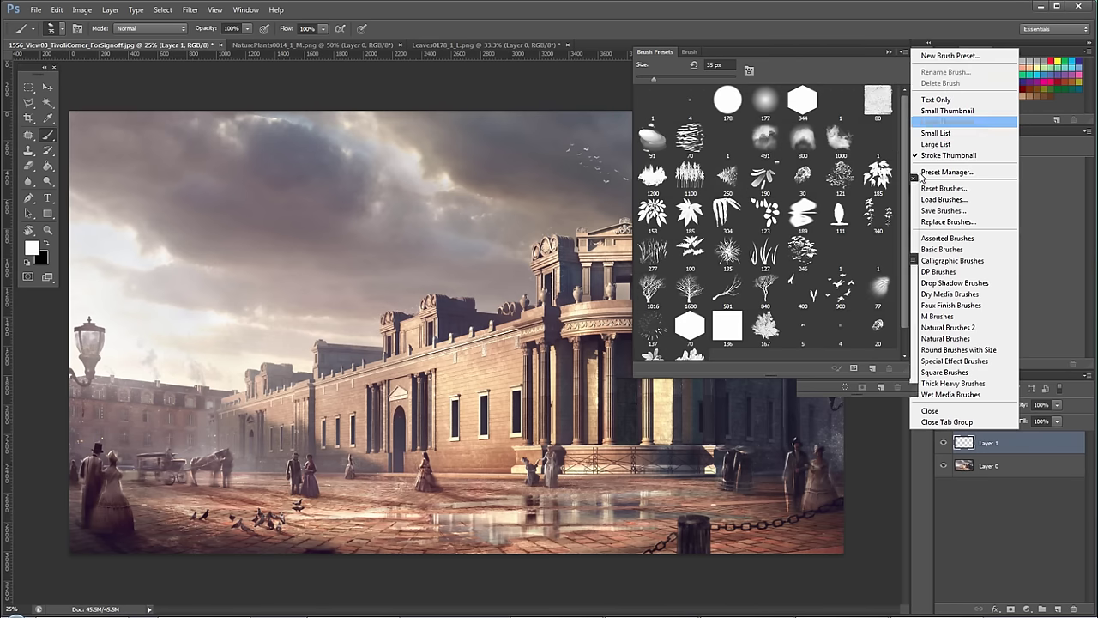
Select the 2726 px leaf brush with black as the foreground colour and reduce its size to 150 px.
left_click_drag(905, 271, 902, 304)
left_click(689, 339)
key("bracketleft")
key("bracketleft")
key("bracketleft")
key("bracketleft")
key("x")
left_click(358, 244)
key("ctrl+z")
key("bracketleft")
key("bracketleft")
key("bracketleft")
key("bracketleft")
key("bracketleft")
key("bracketleft")
key("bracketleft")
key("bracketleft")
key("bracketleft")
key("bracketleft")
key("bracketleft")
key("bracketleft")
key("bracketleft")
key("bracketleft")
key("bracketleft")
key("bracketleft")
key("bracketleft")
key("bracketleft")
key("bracketleft")
key("bracketleft")
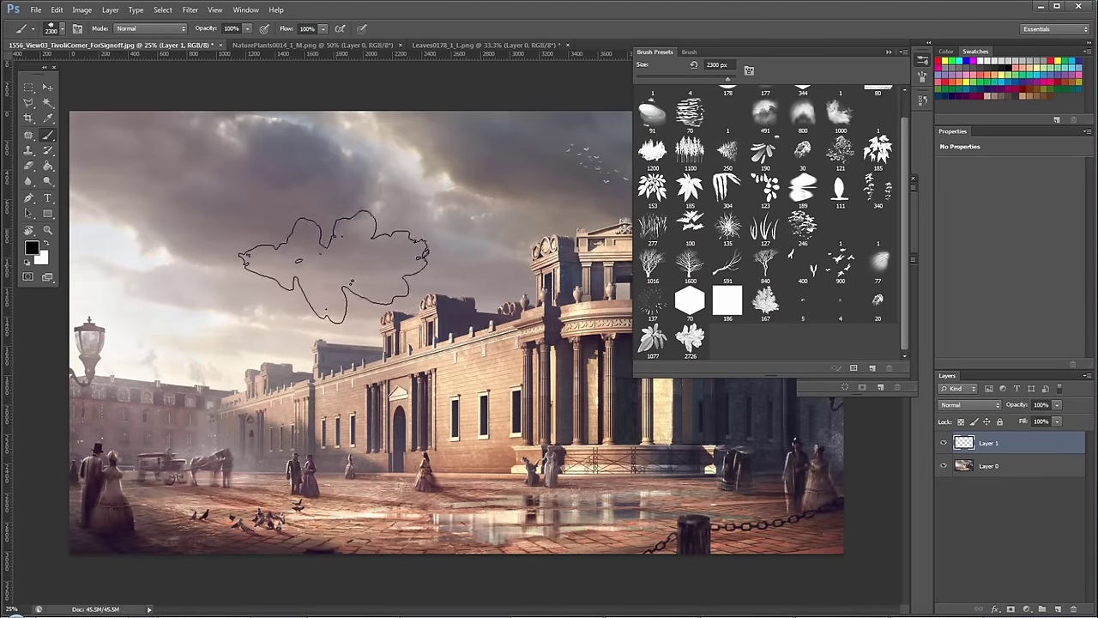
mouse_move(334, 533)
left_mouse_down()
mouse_move(273, 561)
mouse_move(583, 542)
mouse_move(309, 530)
mouse_move(502, 517)
mouse_move(196, 515)
mouse_move(386, 506)
left_mouse_up()
Flatten the leaf brush's tip shape to 24% roundness and set its spacing to 150%.
left_click(690, 52)
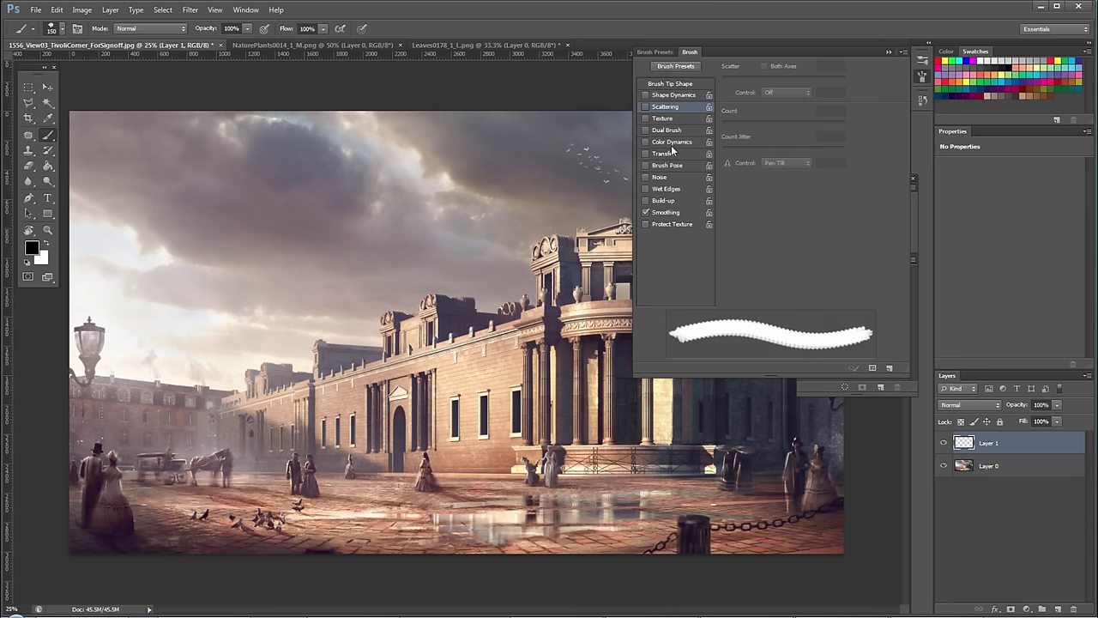
left_click(671, 84)
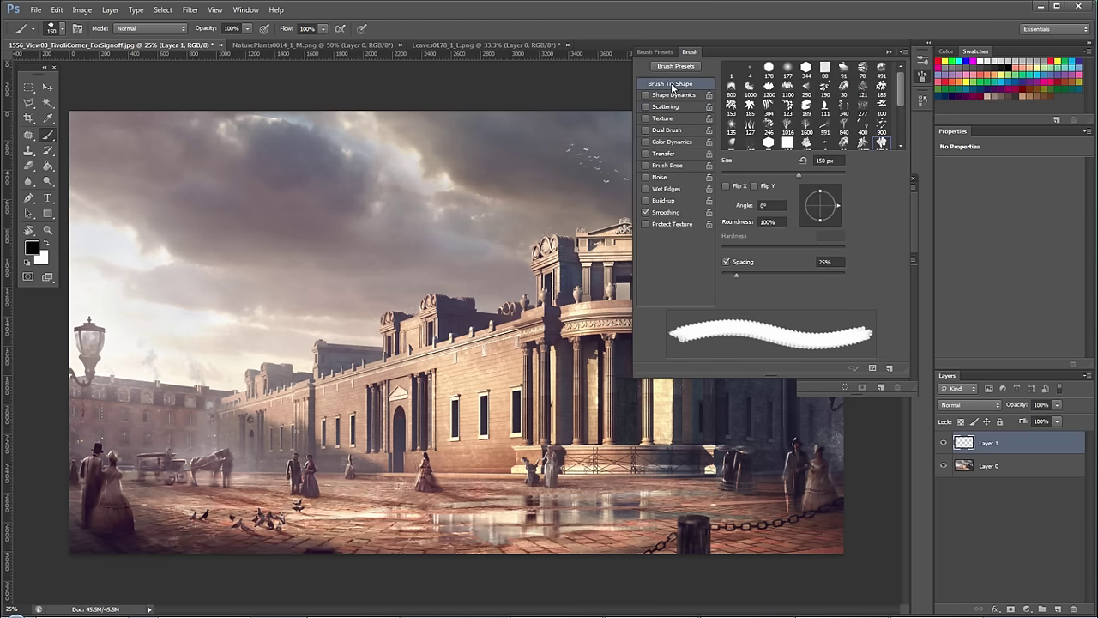
left_click_drag(811, 216, 815, 208)
left_click_drag(745, 273, 797, 272)
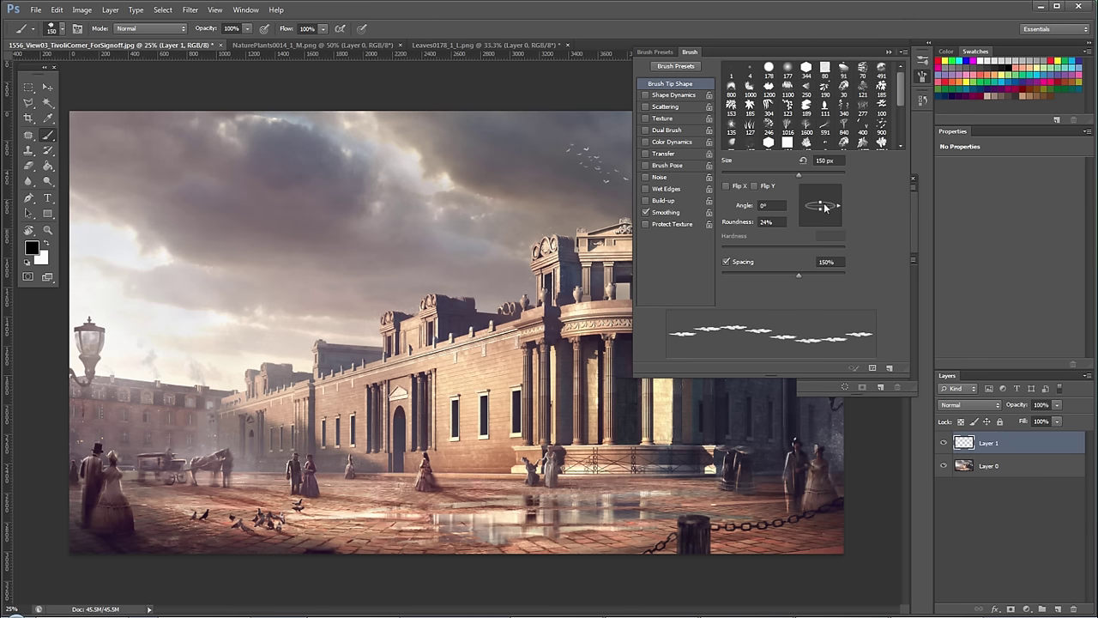
Try the flattened, spaced-out leaf brush with two strokes across the paved floor and undo them.
mouse_move(469, 511)
left_mouse_down()
mouse_move(292, 532)
mouse_move(549, 511)
mouse_move(257, 528)
mouse_move(292, 539)
mouse_move(487, 520)
mouse_move(630, 537)
left_mouse_up()
key("ctrl+z")
mouse_move(291, 536)
left_mouse_down()
mouse_move(437, 532)
mouse_move(480, 519)
mouse_move(616, 544)
left_mouse_up()
key("ctrl+z")
Enable Shape Dynamics with 74% size jitter controlled by Pen Pressure, 45% minimum diameter and 3% angle jitter.
left_click(673, 95)
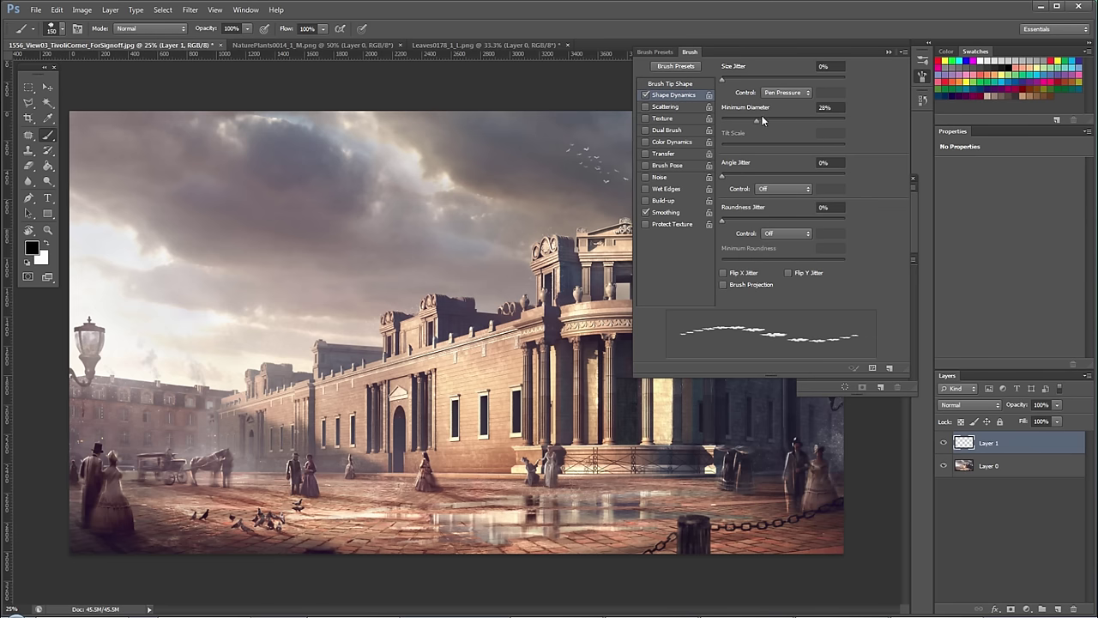
mouse_move(766, 115)
left_mouse_down()
mouse_move(790, 114)
mouse_move(750, 120)
mouse_move(762, 119)
left_mouse_up()
left_click(782, 93)
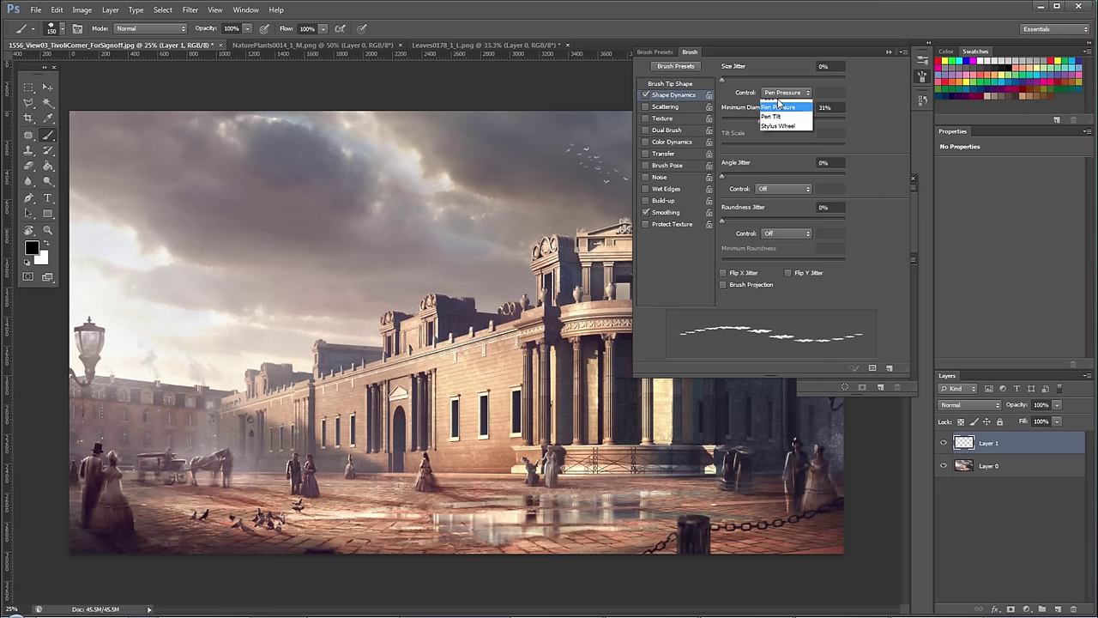
left_click(786, 93)
left_click_drag(731, 81, 813, 78)
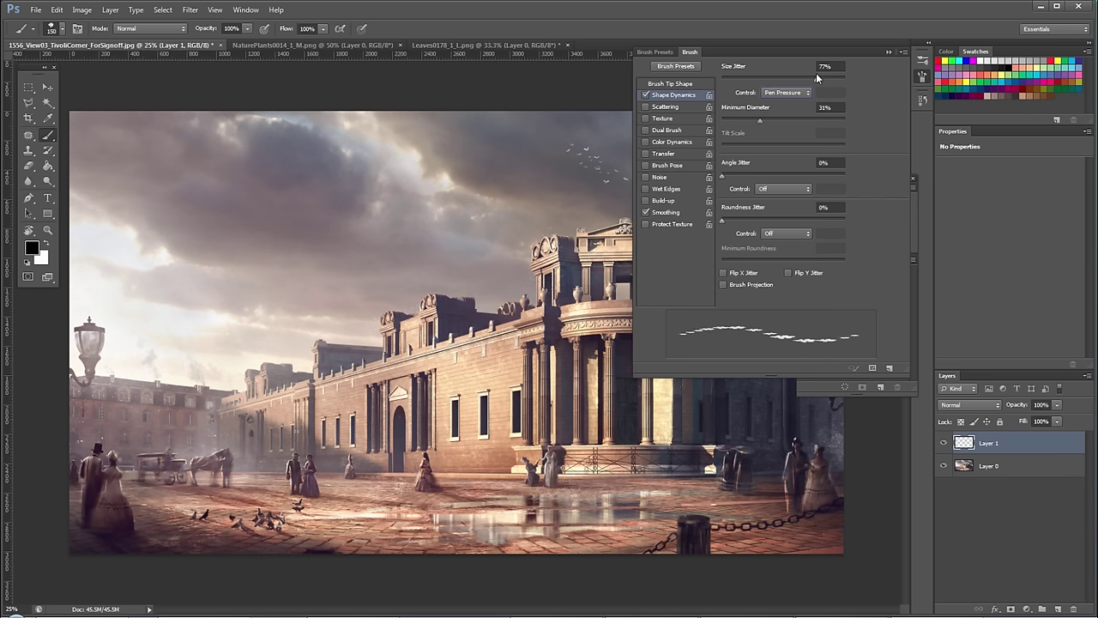
mouse_move(763, 120)
left_mouse_down()
mouse_move(790, 115)
mouse_move(747, 117)
mouse_move(795, 118)
mouse_move(767, 118)
mouse_move(790, 117)
mouse_move(778, 117)
left_mouse_up()
mouse_move(727, 175)
left_mouse_down()
mouse_move(748, 175)
mouse_move(726, 176)
left_mouse_up()
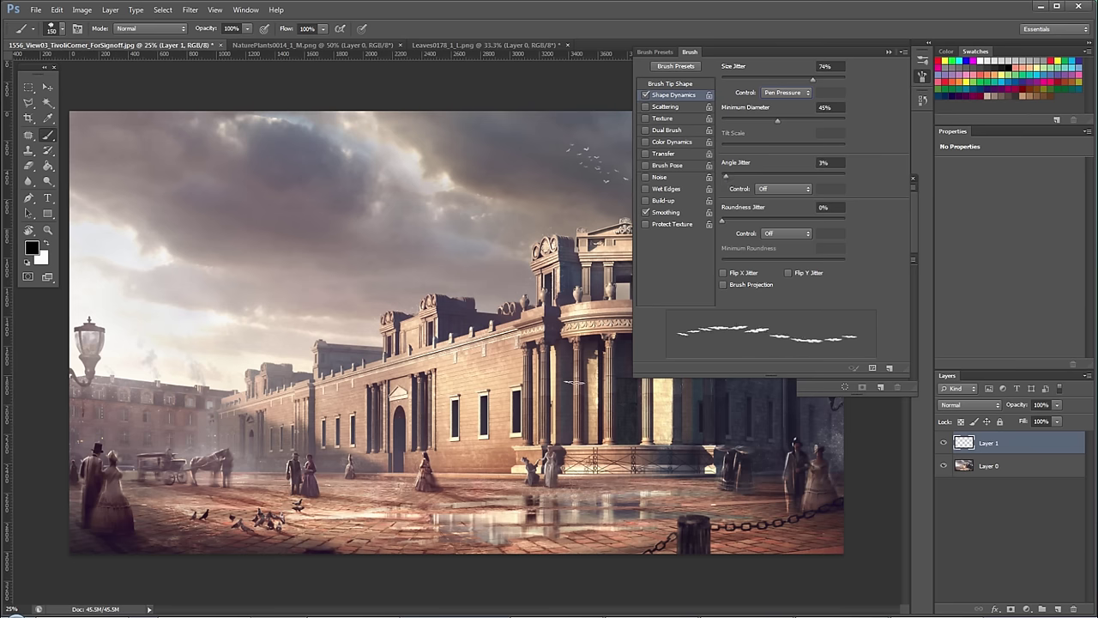
Try the leaf brush's size and angle variation with strokes on the pavement and undo them.
mouse_move(359, 521)
left_mouse_down()
mouse_move(429, 531)
mouse_move(326, 551)
mouse_move(507, 534)
left_mouse_up()
key("ctrl+z")
mouse_move(360, 520)
left_mouse_down()
mouse_move(480, 520)
mouse_move(558, 538)
left_mouse_up()
key("ctrl+z")
Turn on Flip X Jitter and Flip Y Jitter for the leaf brush and test them with a stroke on the floor.
left_click(743, 273)
left_click(789, 274)
left_click(795, 273)
left_click(791, 273)
mouse_move(306, 531)
left_mouse_down()
mouse_move(379, 532)
mouse_move(319, 523)
mouse_move(411, 513)
mouse_move(445, 528)
mouse_move(369, 531)
mouse_move(438, 520)
mouse_move(420, 513)
left_mouse_up()
key("ctrl+z")
key("ctrl+z")
Try Pen Pressure as the control for the leaf brush's angle jitter.
left_click(781, 188)
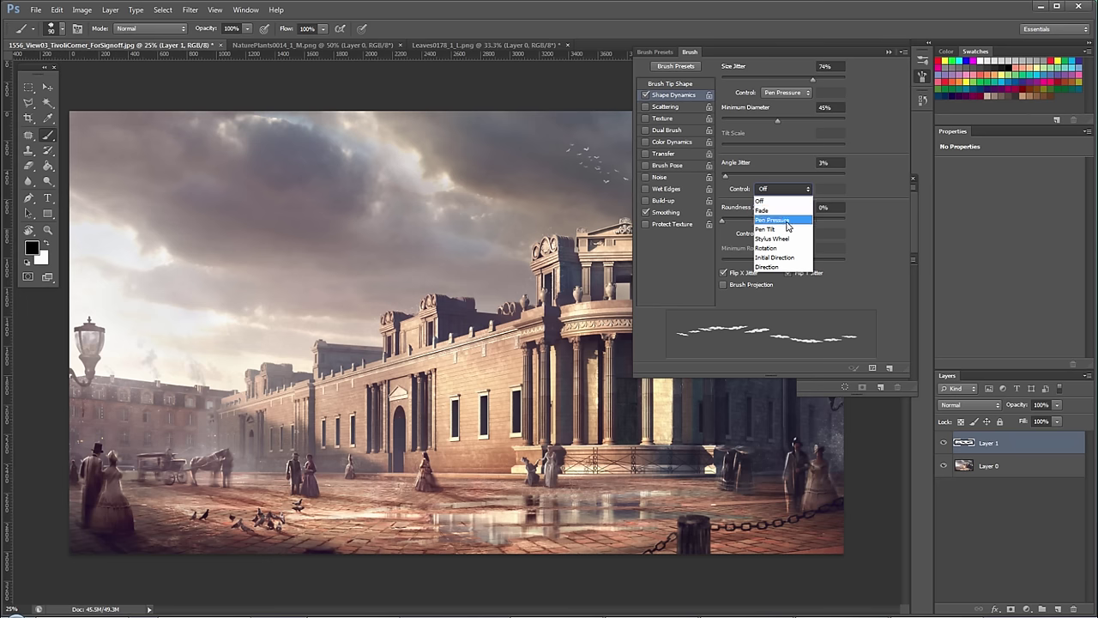
left_click(779, 228)
left_click(783, 191)
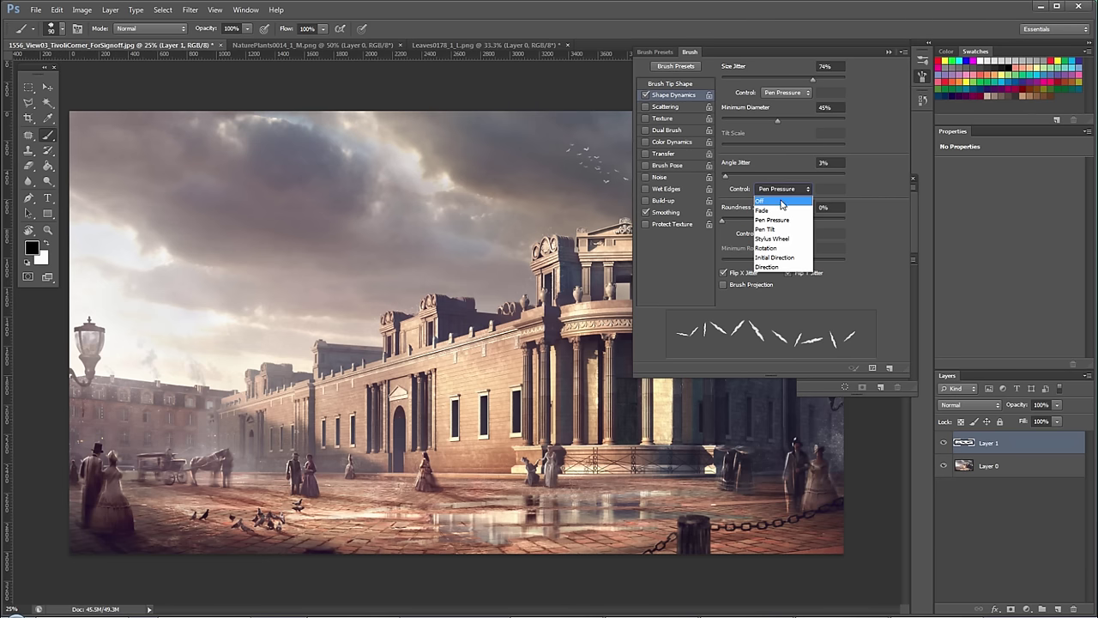
left_click(777, 201)
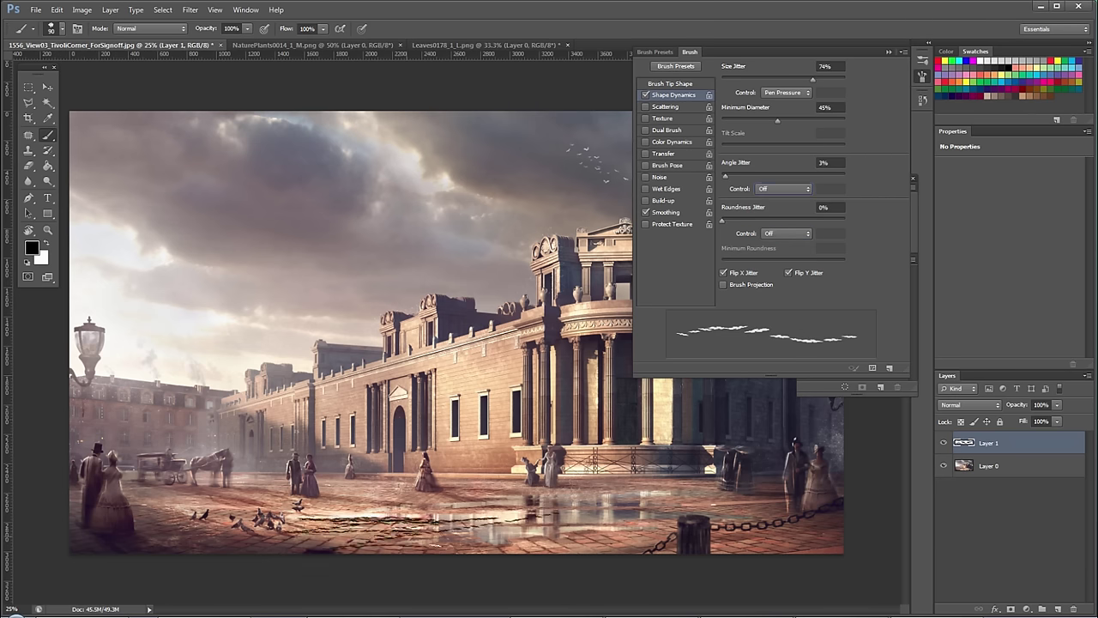
Enable Scattering with 138% scatter and a count of 2, and test it with a stroke on the pavement.
left_click(669, 106)
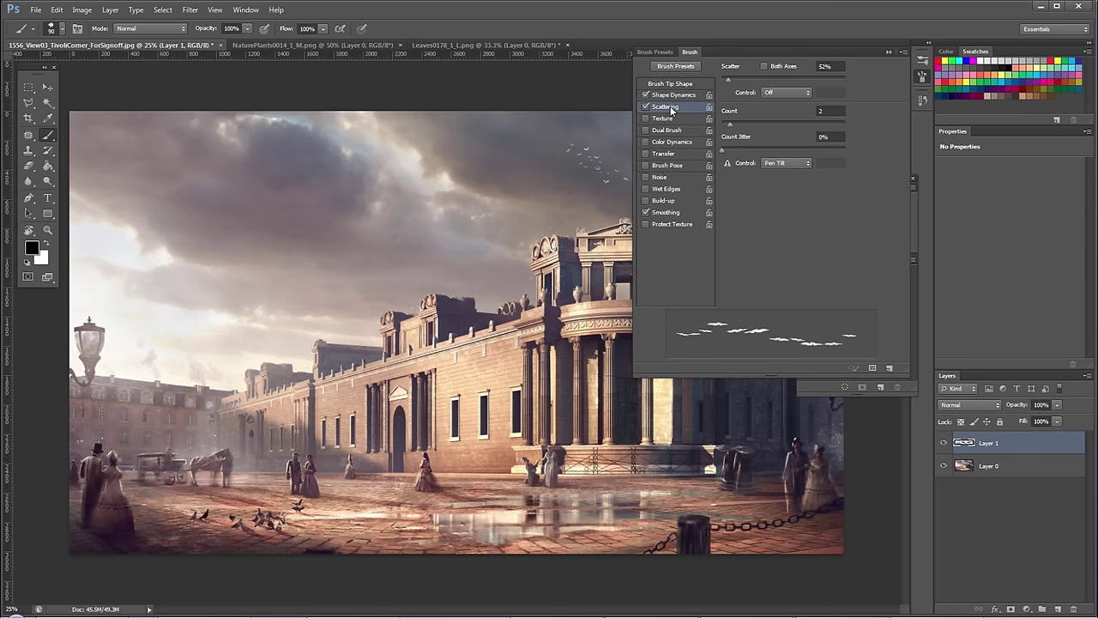
left_click_drag(740, 82, 731, 78)
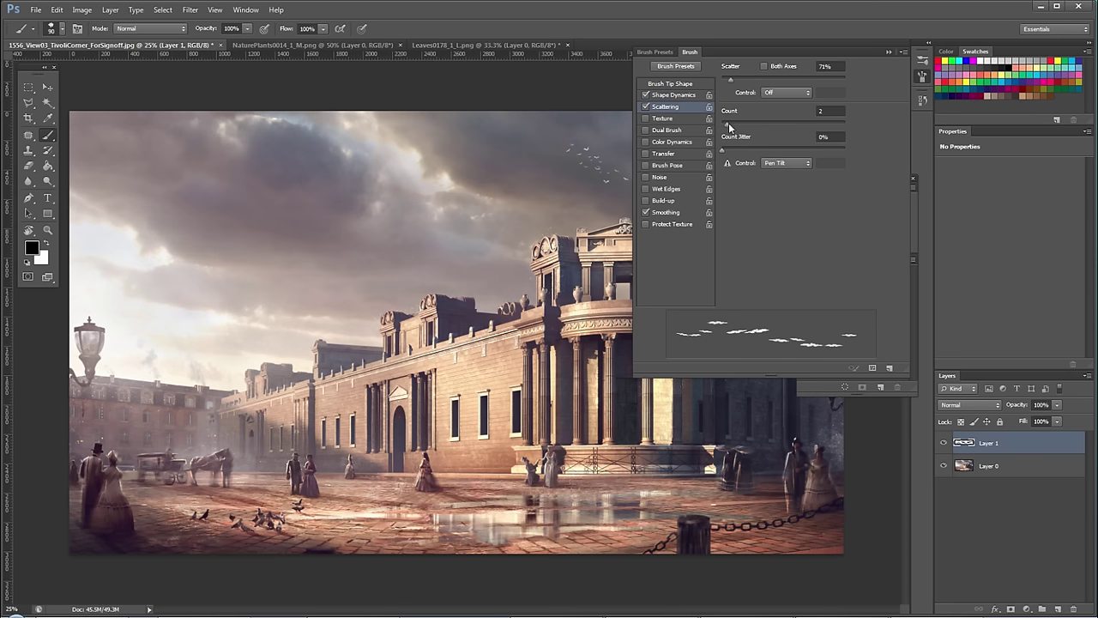
left_click_drag(753, 78, 739, 79)
mouse_move(335, 535)
left_mouse_down()
mouse_move(477, 537)
mouse_move(525, 517)
mouse_move(403, 537)
left_mouse_up()
key("ctrl+z")
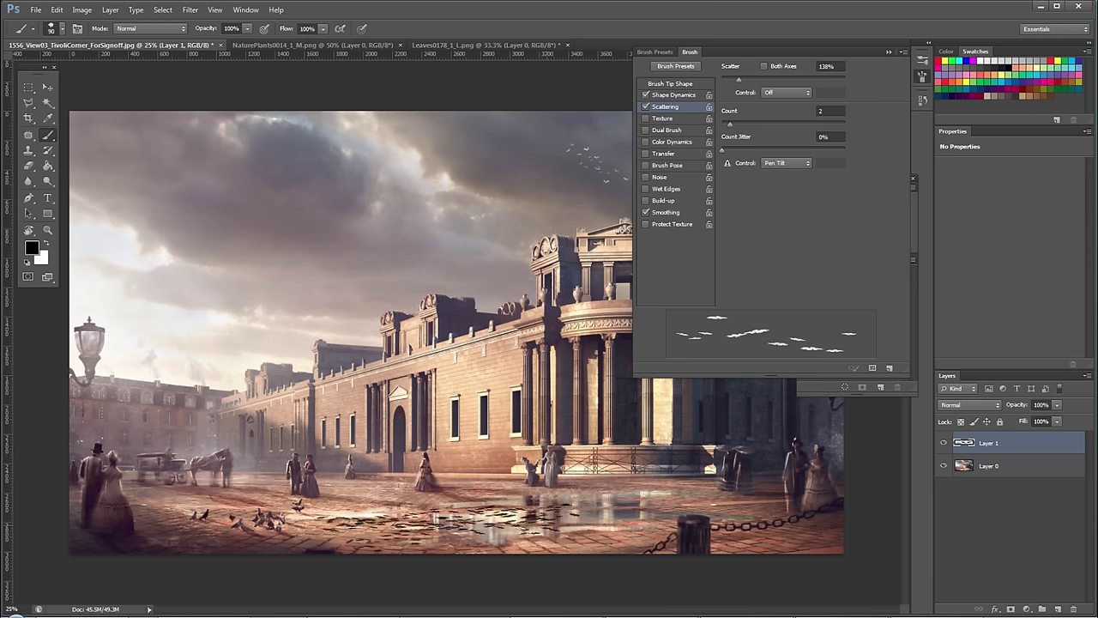
Set the leaf brush's size jitter to 88% and its minimum diameter to 14%.
left_click(690, 96)
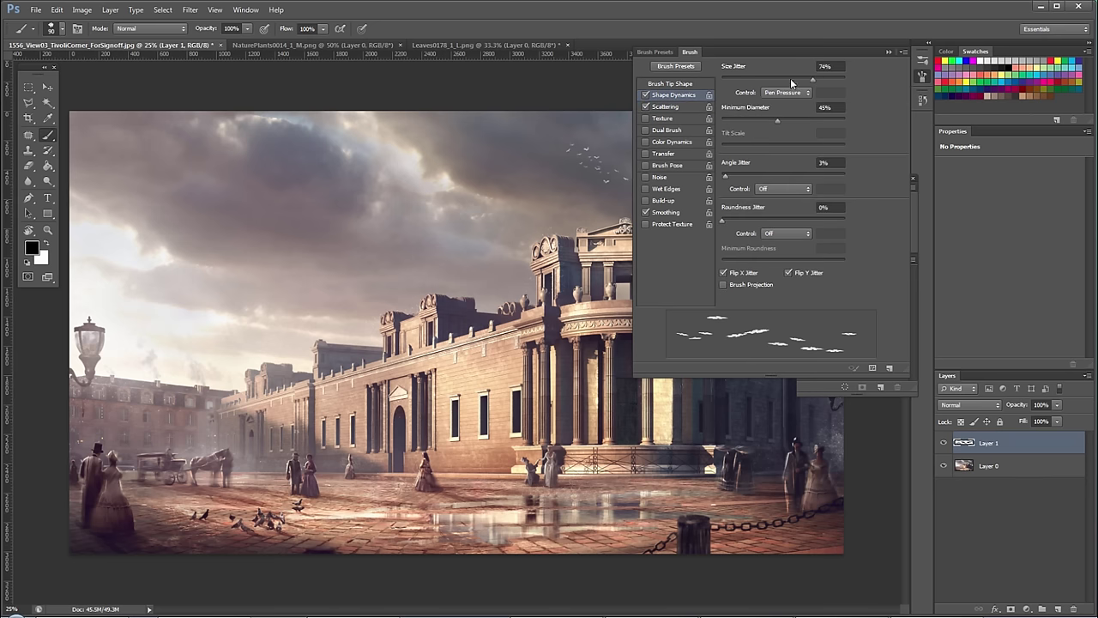
left_click_drag(829, 82, 831, 82)
mouse_move(777, 123)
left_mouse_down()
mouse_move(811, 119)
mouse_move(740, 119)
left_mouse_up()
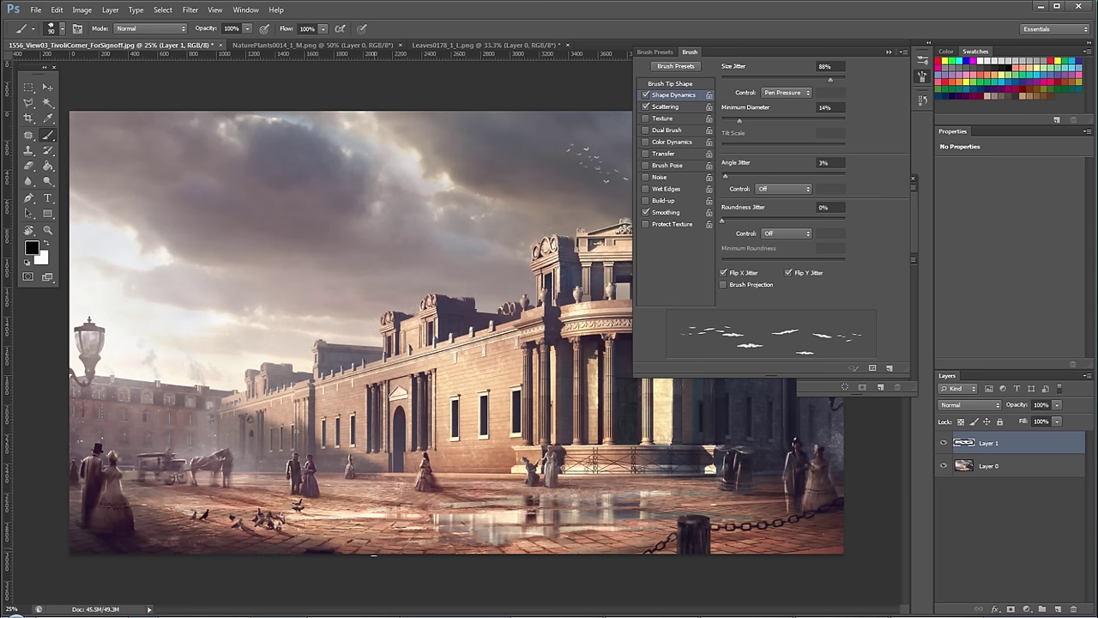
Paint several test strokes of scattered leaves across the paved floor near the puddle and undo them.
mouse_move(463, 537)
left_mouse_down()
mouse_move(300, 523)
mouse_move(506, 523)
left_mouse_up()
key("ctrl+z")
left_click_drag(386, 539, 508, 527)
key("ctrl+z")
left_click_drag(334, 537, 515, 524)
mouse_move(433, 527)
left_mouse_down()
mouse_move(532, 528)
mouse_move(318, 532)
mouse_move(497, 528)
mouse_move(343, 543)
mouse_move(558, 530)
left_mouse_up()
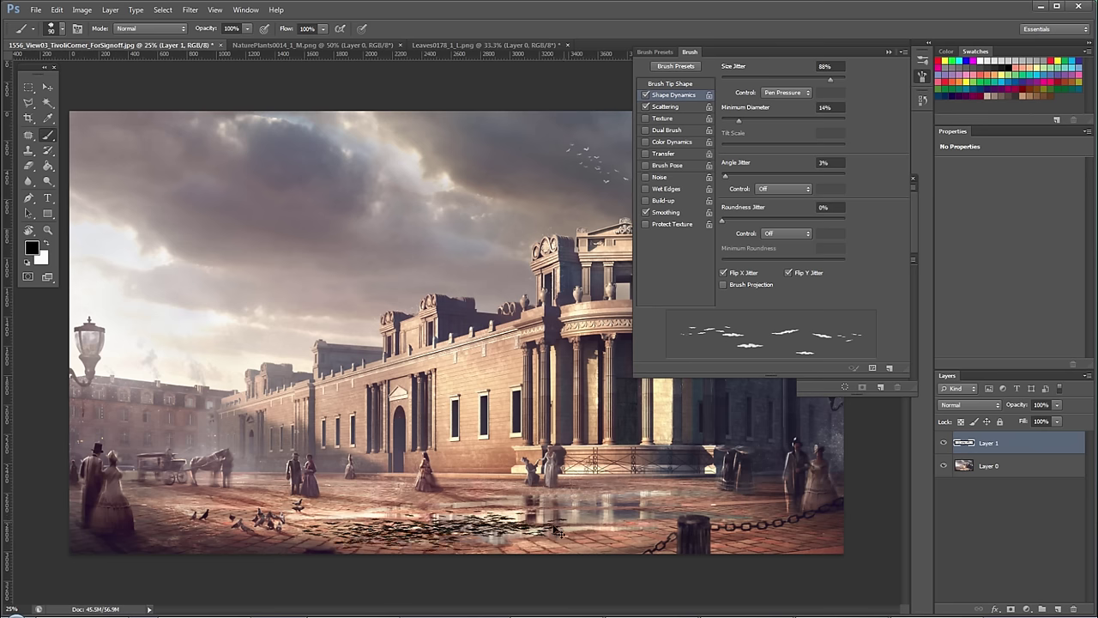
key("ctrl+z")
mouse_move(364, 537)
left_mouse_down()
mouse_move(493, 530)
mouse_move(326, 544)
mouse_move(562, 523)
mouse_move(291, 544)
mouse_move(455, 515)
mouse_move(317, 530)
mouse_move(467, 519)
mouse_move(627, 536)
left_mouse_up()
key("ctrl+z")
key("ctrl+z")
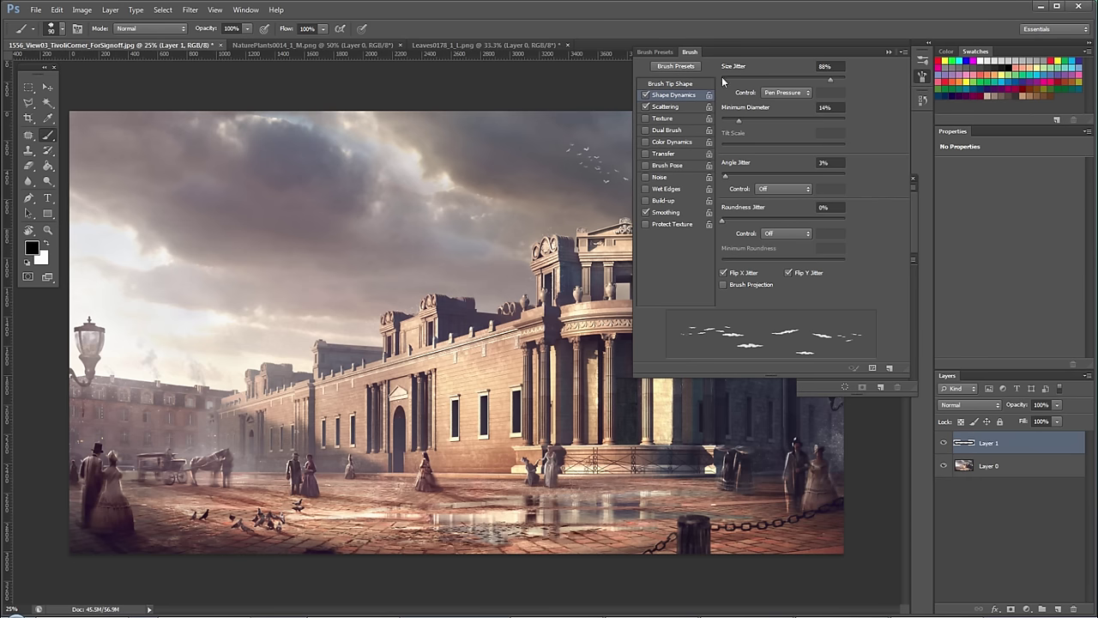
Set the leaf tip's roundness to 36% and angle to -2°, and enable Transfer with Pen Pressure opacity control and a 37% minimum.
left_click(687, 84)
left_click_drag(821, 204, 838, 206)
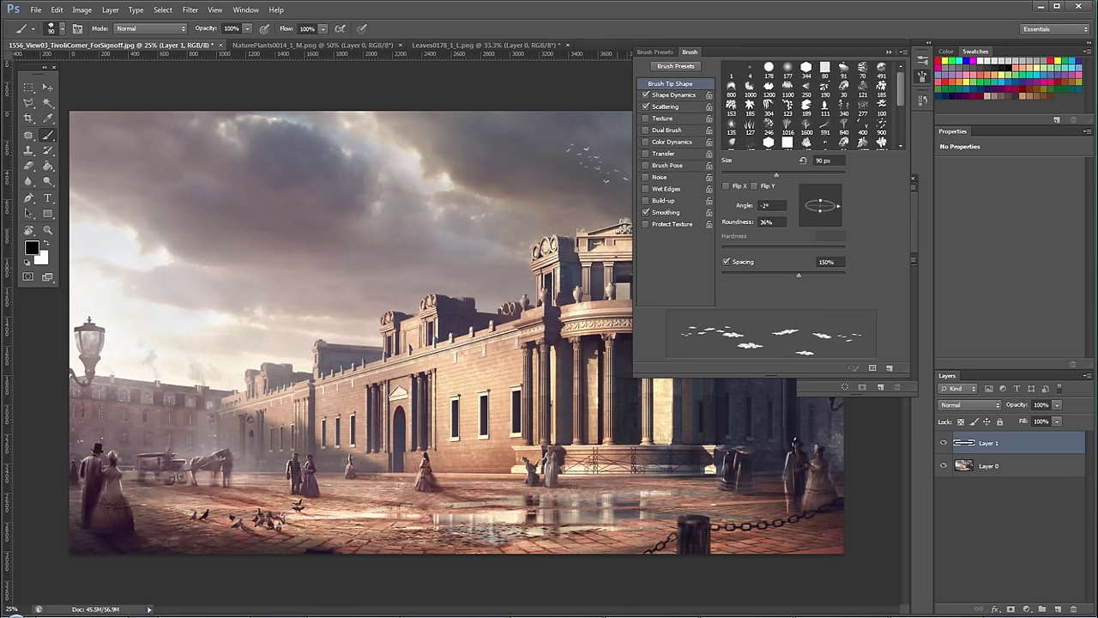
left_click(664, 155)
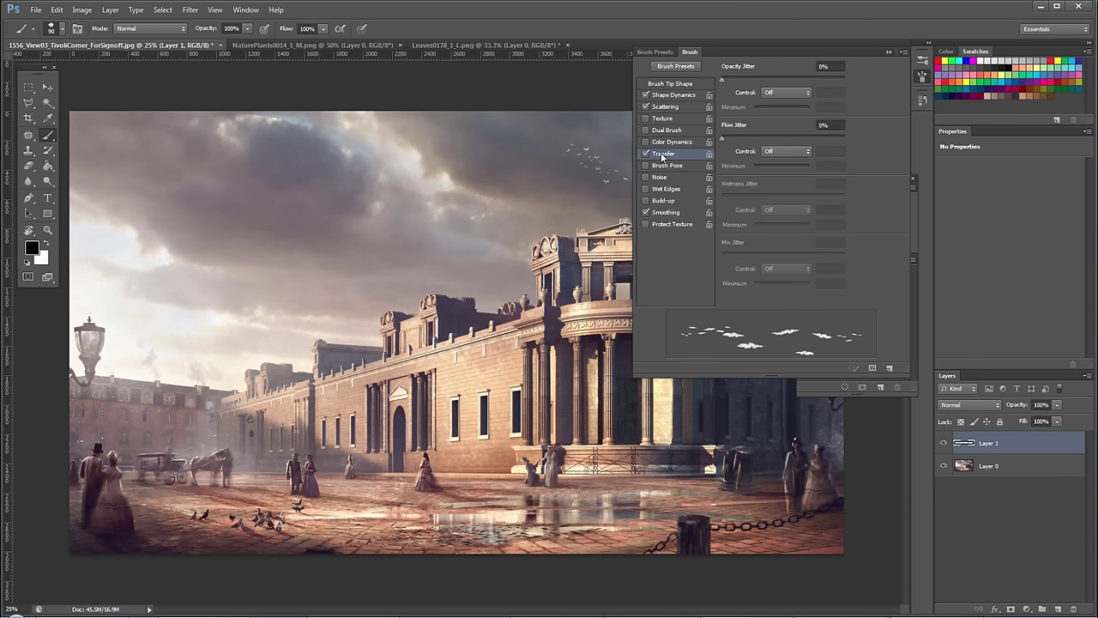
left_click(785, 92)
left_click(787, 118)
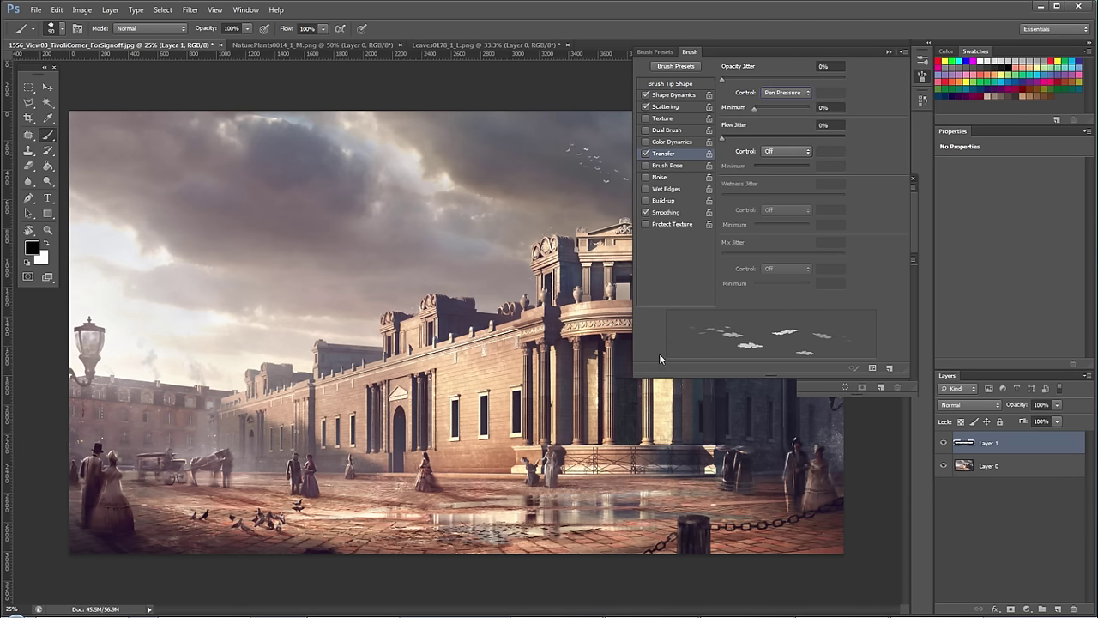
mouse_move(462, 544)
left_mouse_down()
mouse_move(295, 542)
mouse_move(383, 518)
mouse_move(286, 517)
mouse_move(464, 501)
left_mouse_up()
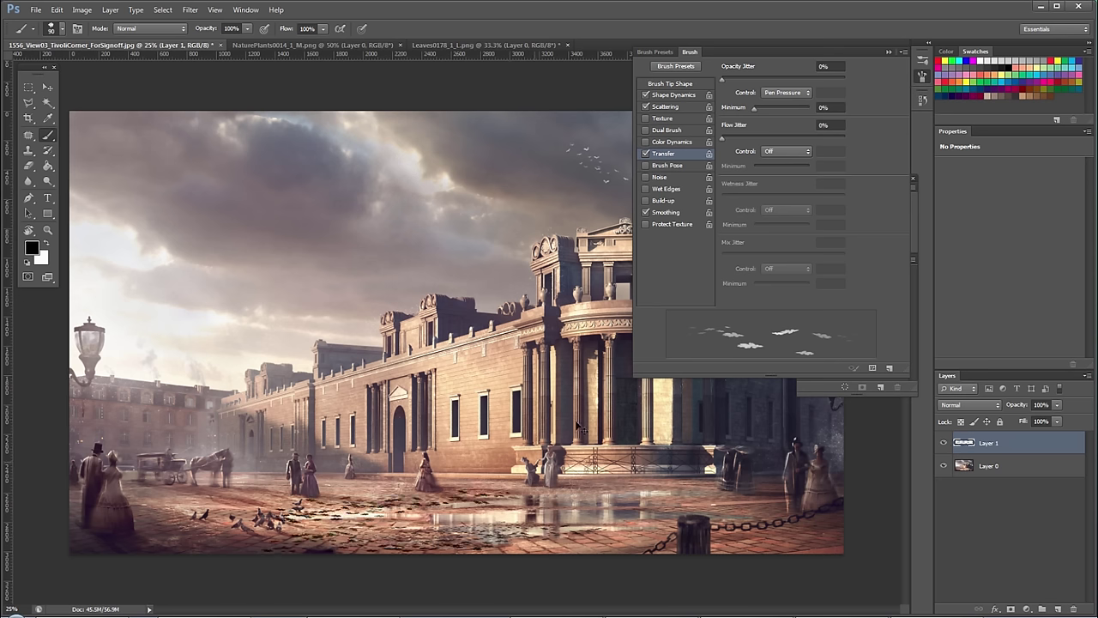
key("ctrl+z")
left_click_drag(754, 108, 778, 108)
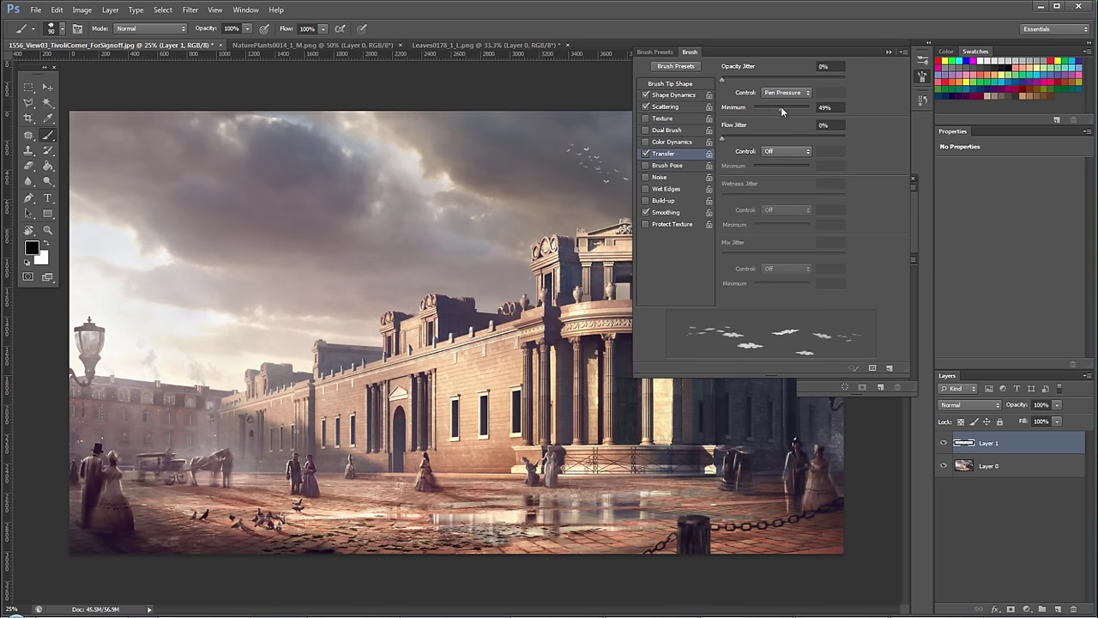
Paint long trails of leaves across the sky and down the building's facade on Layer 1.
left_click_drag(412, 230, 219, 242)
mouse_move(420, 174)
left_mouse_down()
mouse_move(458, 161)
mouse_move(288, 199)
mouse_move(189, 206)
mouse_move(472, 154)
left_mouse_up()
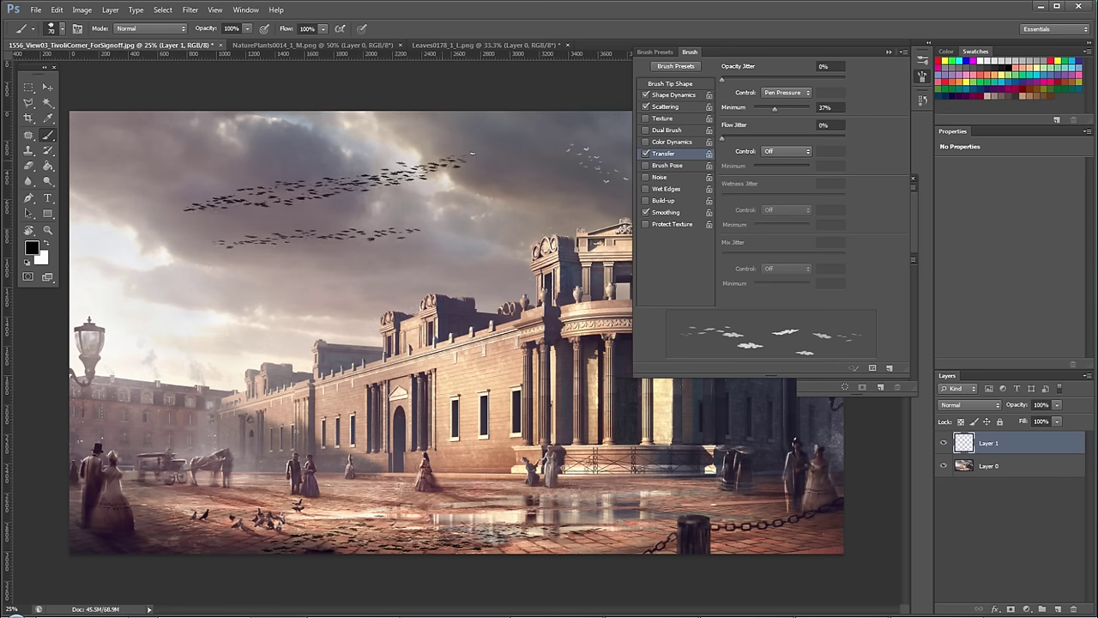
mouse_move(556, 150)
left_mouse_down()
mouse_move(504, 177)
mouse_move(380, 209)
mouse_move(587, 174)
left_mouse_up()
mouse_move(503, 211)
left_mouse_down()
mouse_move(352, 232)
mouse_move(522, 204)
mouse_move(348, 218)
mouse_move(544, 196)
left_mouse_up()
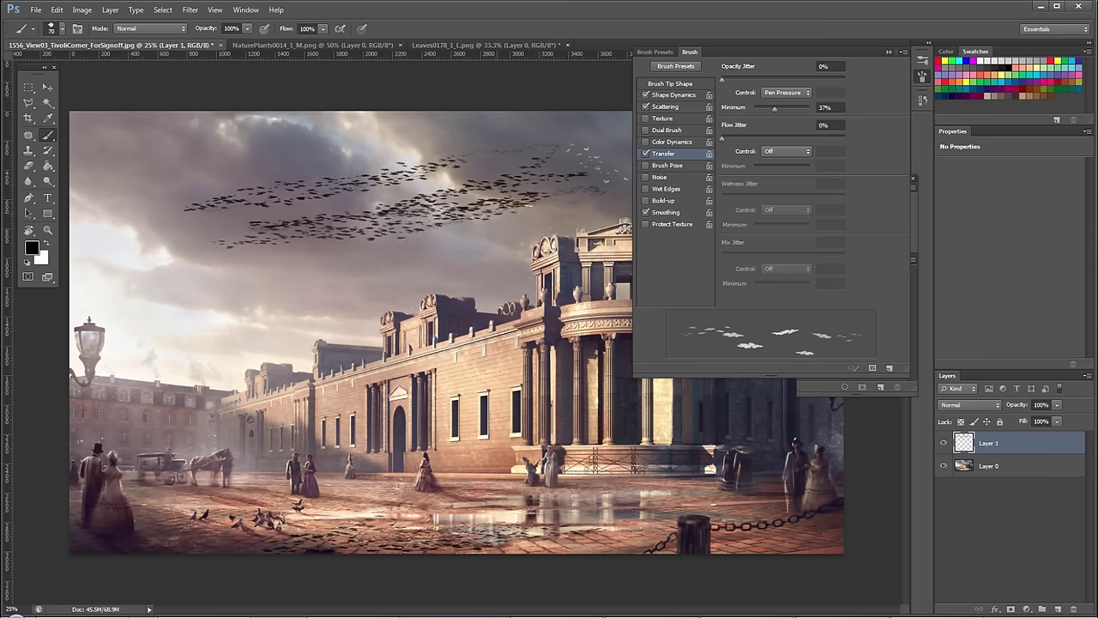
mouse_move(407, 234)
left_mouse_down()
mouse_move(360, 237)
mouse_move(613, 168)
left_mouse_up()
left_click_drag(196, 254, 108, 257)
left_click_drag(108, 258, 197, 247)
left_click_drag(445, 341, 468, 399)
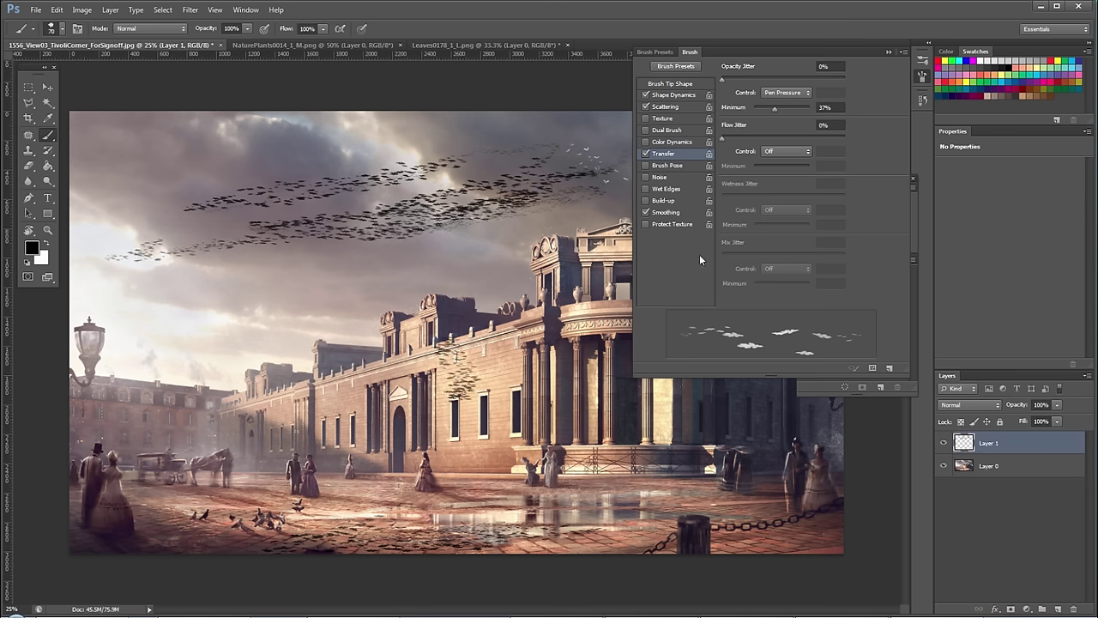
Clear all painted leaves from Layer 1 and try a single leaf stroke on the pavement.
left_click(645, 152)
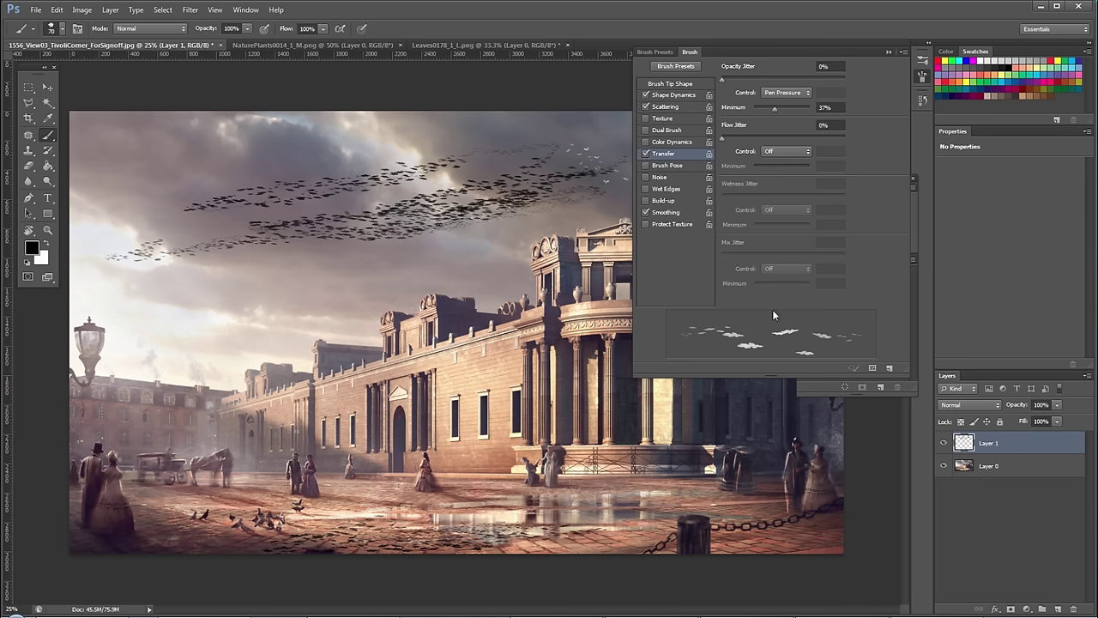
key("ctrl+a")
key("Delete")
key("ctrl+d")
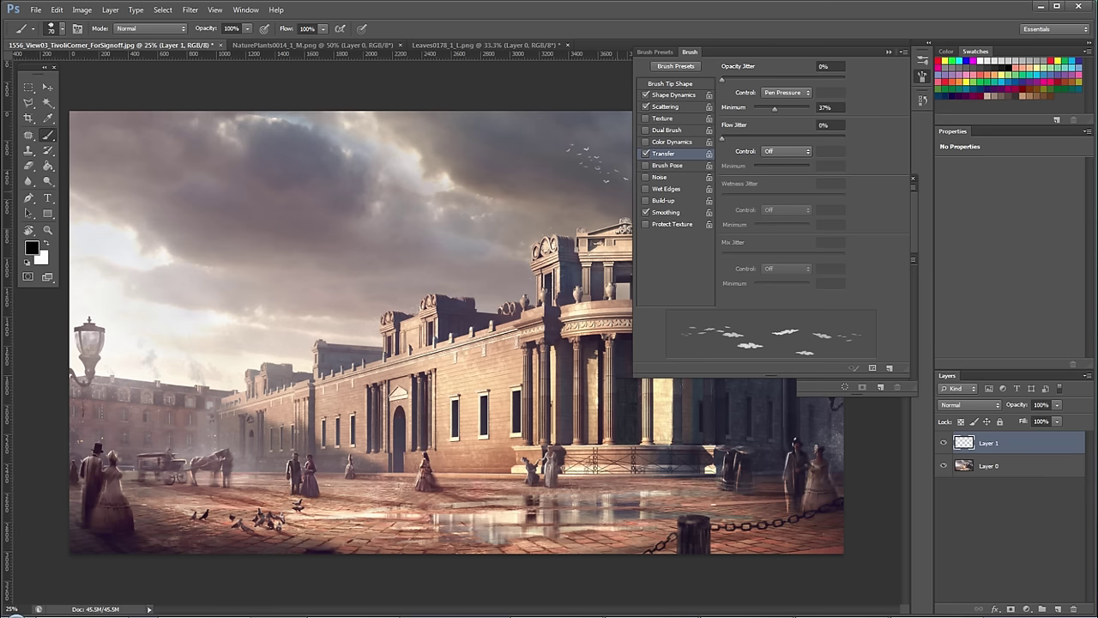
mouse_move(300, 530)
left_mouse_down()
mouse_move(408, 511)
mouse_move(352, 532)
mouse_move(433, 536)
left_mouse_up()
key("ctrl+z")
Enable Color Dynamics for the leaf brush with Pen Pressure control and a 45% foreground/background jitter.
left_click(684, 143)
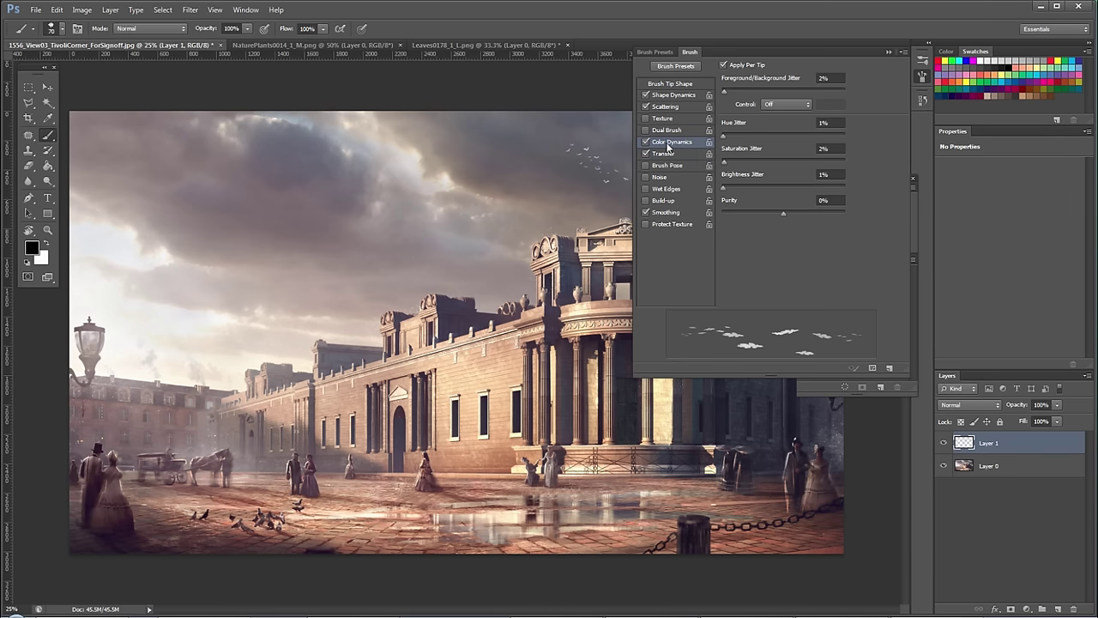
left_click(783, 107)
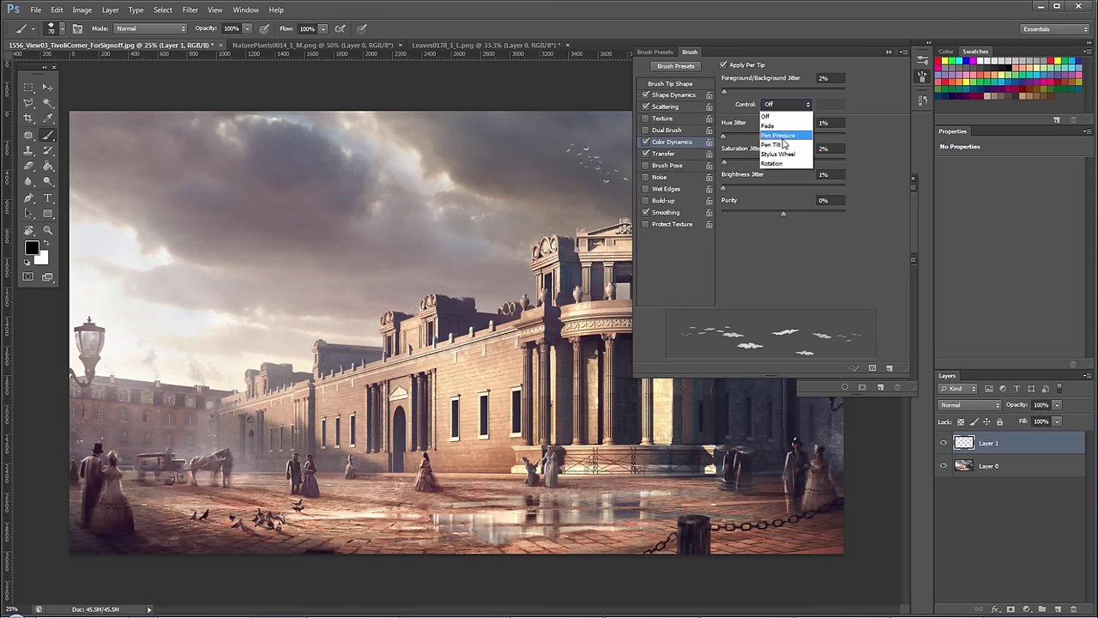
left_click(784, 136)
left_click_drag(747, 90, 753, 93)
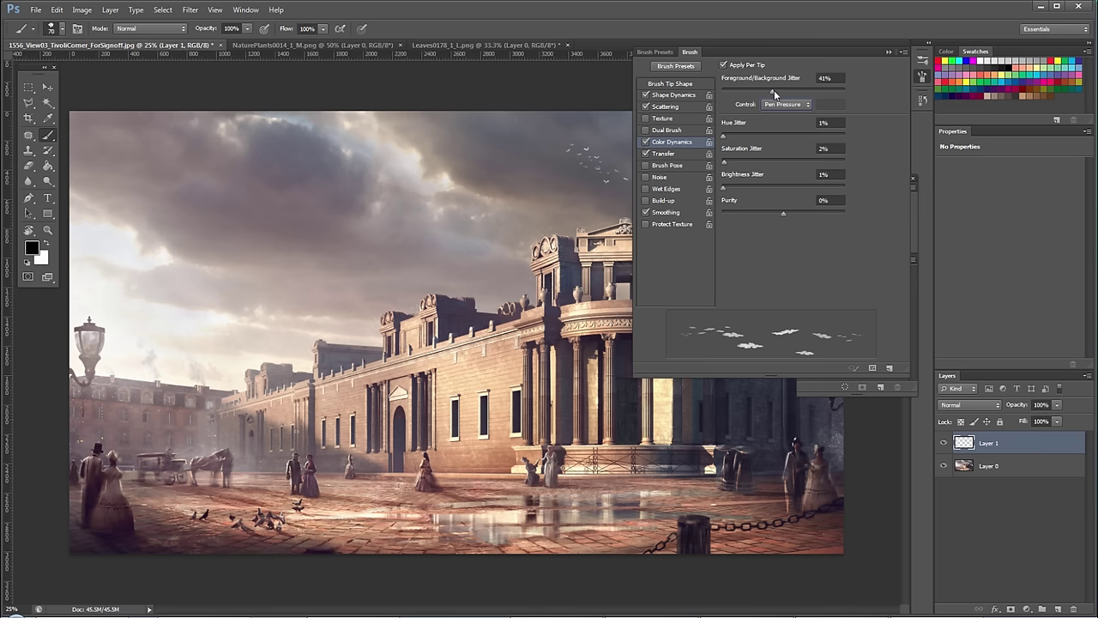
left_click_drag(773, 92, 778, 92)
left_click(245, 9)
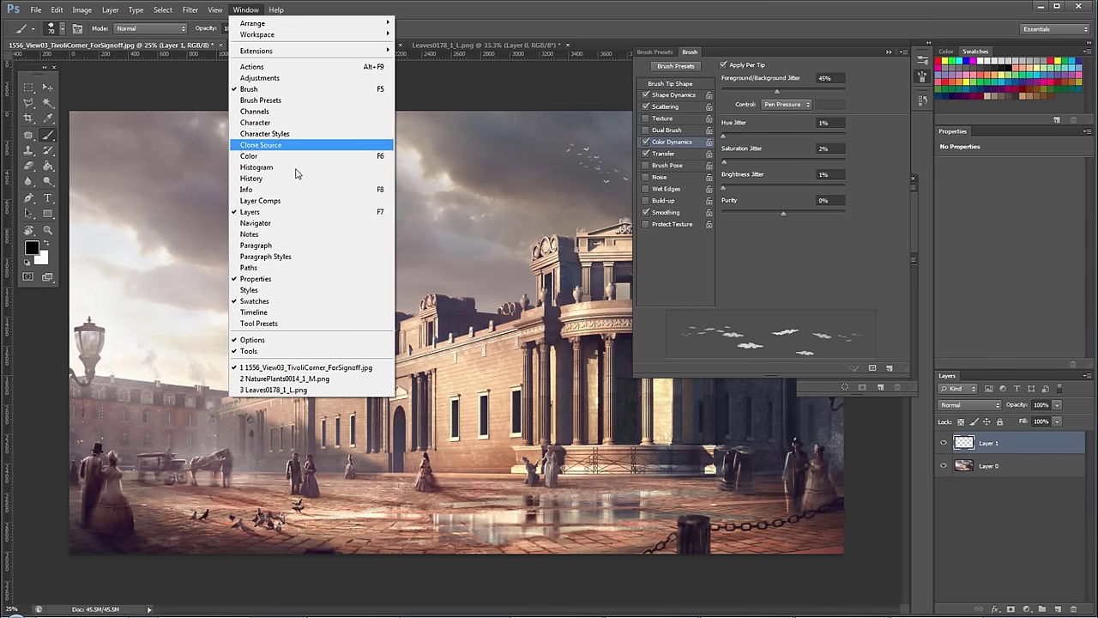
left_click(566, 14)
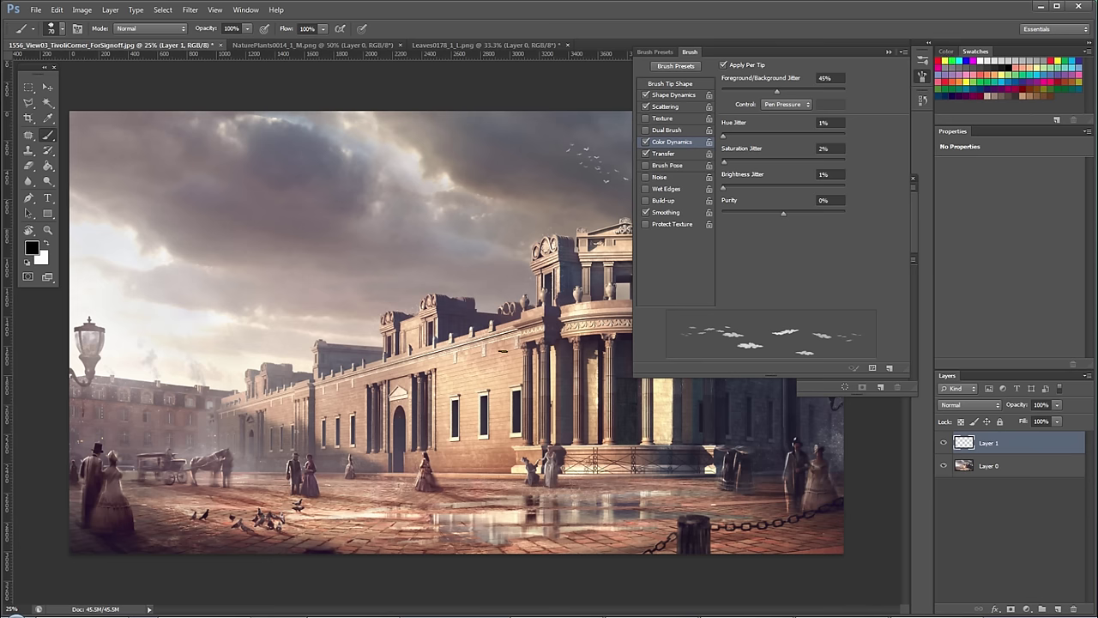
key("alt+space")
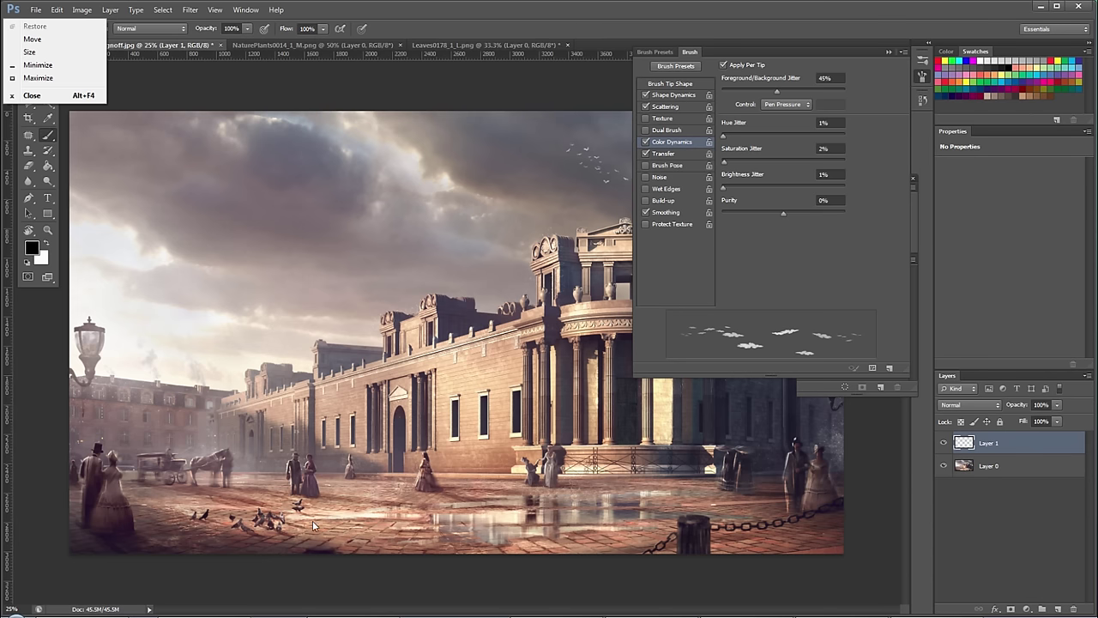
Sample an orange-brown and a dark brown from the pavement as the brush colors, and darken the dark brown.
left_click(273, 539, "alt")
key("x")
left_click(321, 524, "alt")
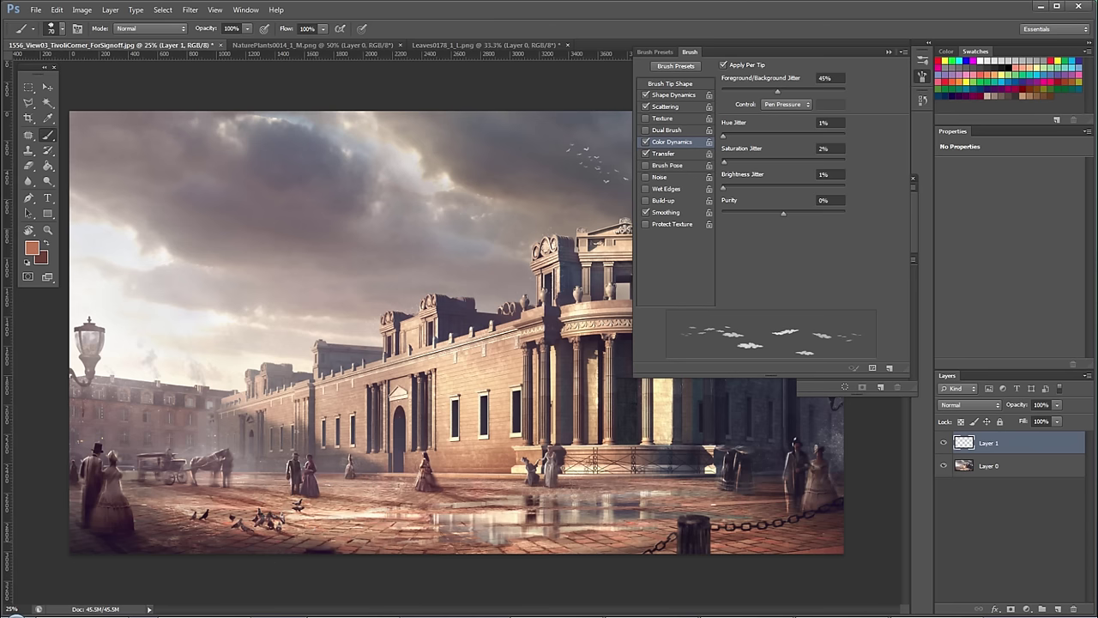
key("x")
left_click(34, 252)
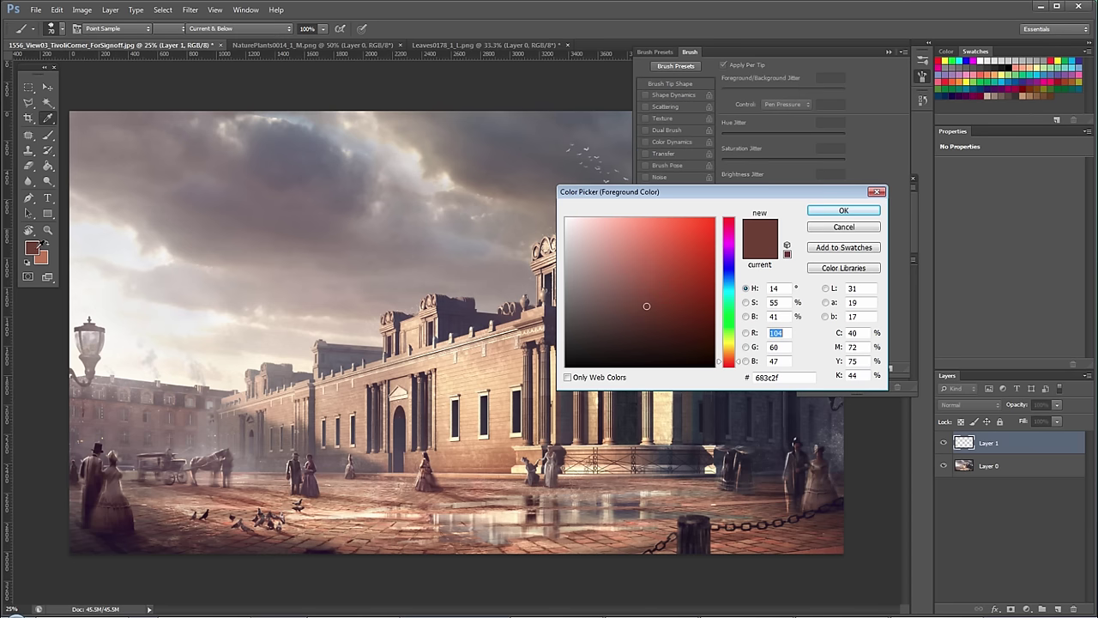
left_click(842, 210)
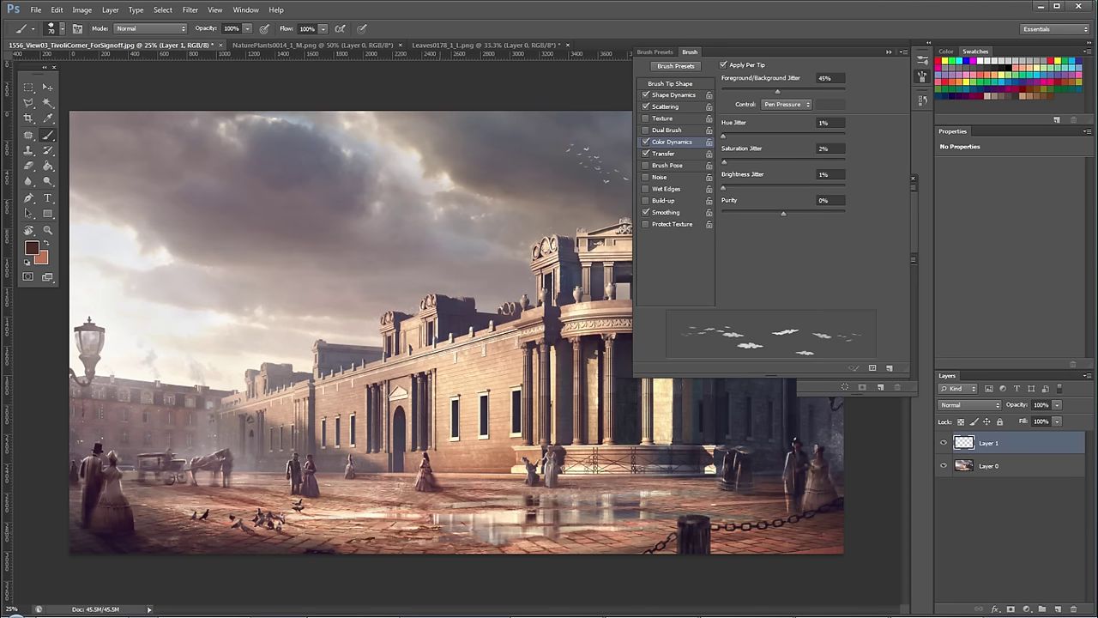
Set the foreground/background jitter to 91% and paint leaves in the sampled browns across the pavement.
left_click_drag(806, 91, 835, 91)
key("x")
mouse_move(313, 527)
left_mouse_down()
mouse_move(365, 530)
mouse_move(206, 542)
mouse_move(289, 547)
mouse_move(194, 542)
mouse_move(386, 548)
left_mouse_up()
key("ctrl+z")
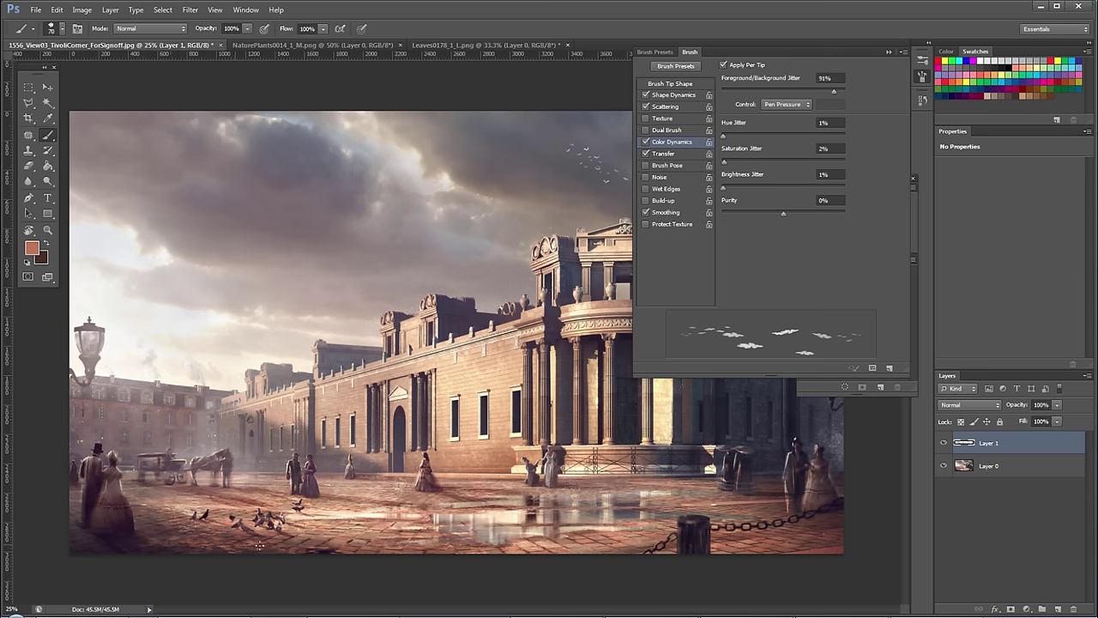
key("x")
mouse_move(378, 538)
left_mouse_down()
mouse_move(339, 542)
mouse_move(467, 551)
mouse_move(301, 532)
left_mouse_up()
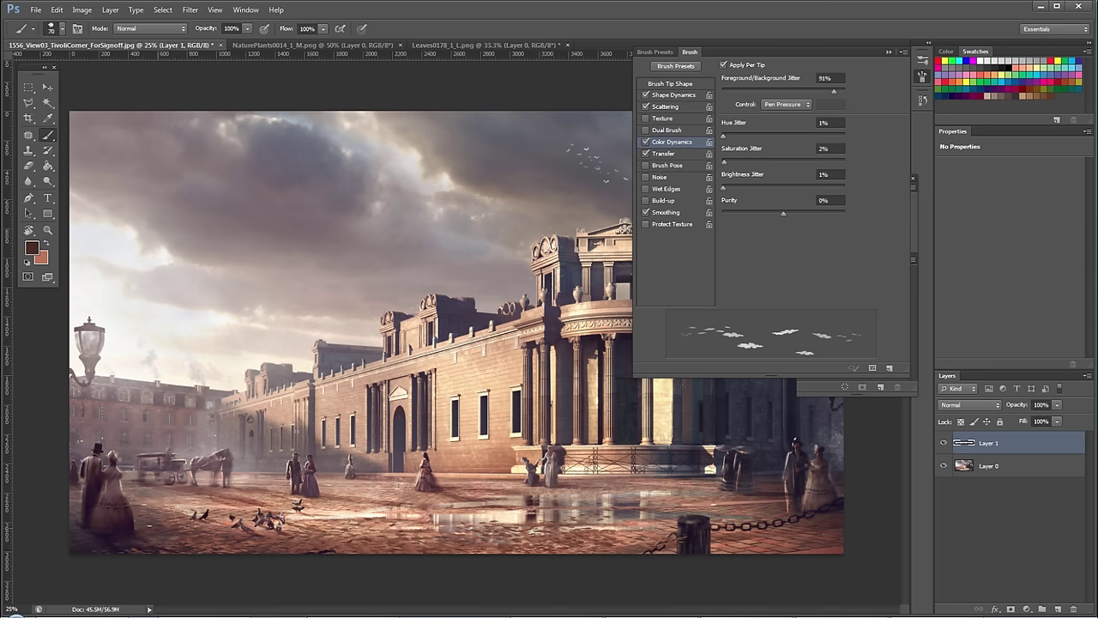
Sample two pale cream tones from the scene and paint small light leaves across the pavement and puddle with a 40 px brush.
left_click(496, 507)
left_click(513, 508, "alt")
key("x")
left_click(359, 510, "alt")
key("bracketleft")
left_click_drag(491, 498, 458, 489)
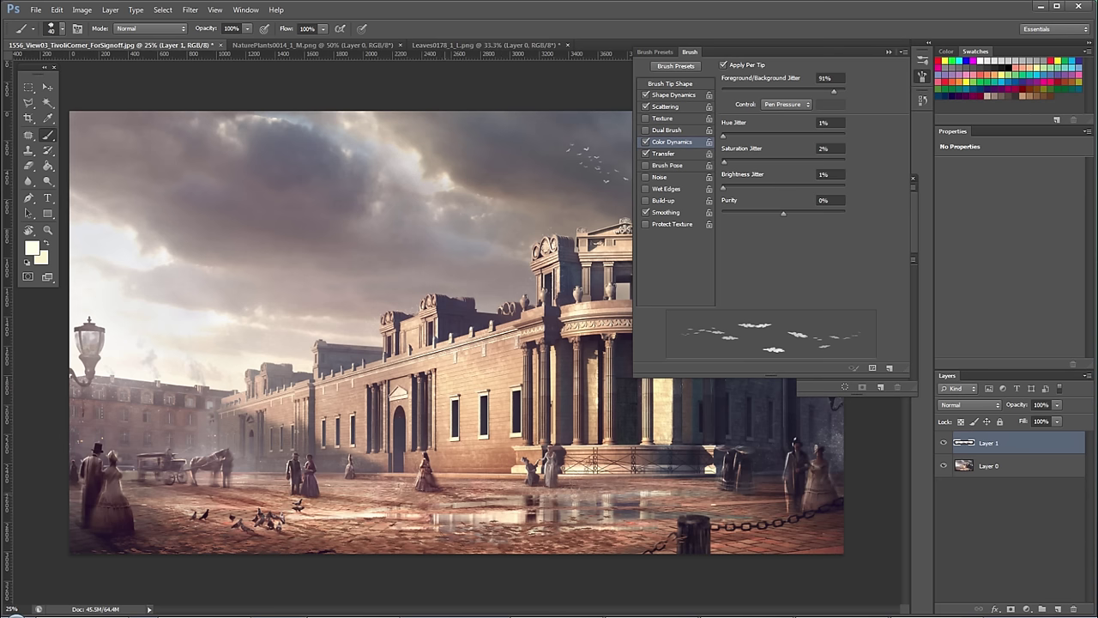
mouse_move(530, 492)
left_mouse_down()
mouse_move(509, 492)
mouse_move(522, 492)
left_mouse_up()
left_click_drag(211, 495, 463, 497)
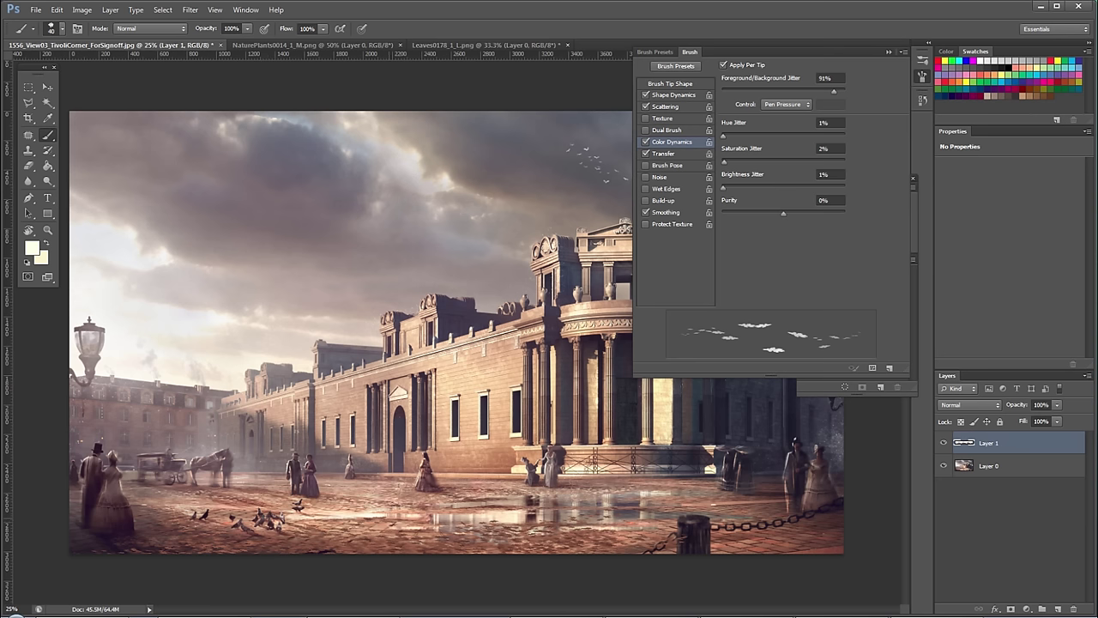
left_click_drag(599, 515, 391, 532)
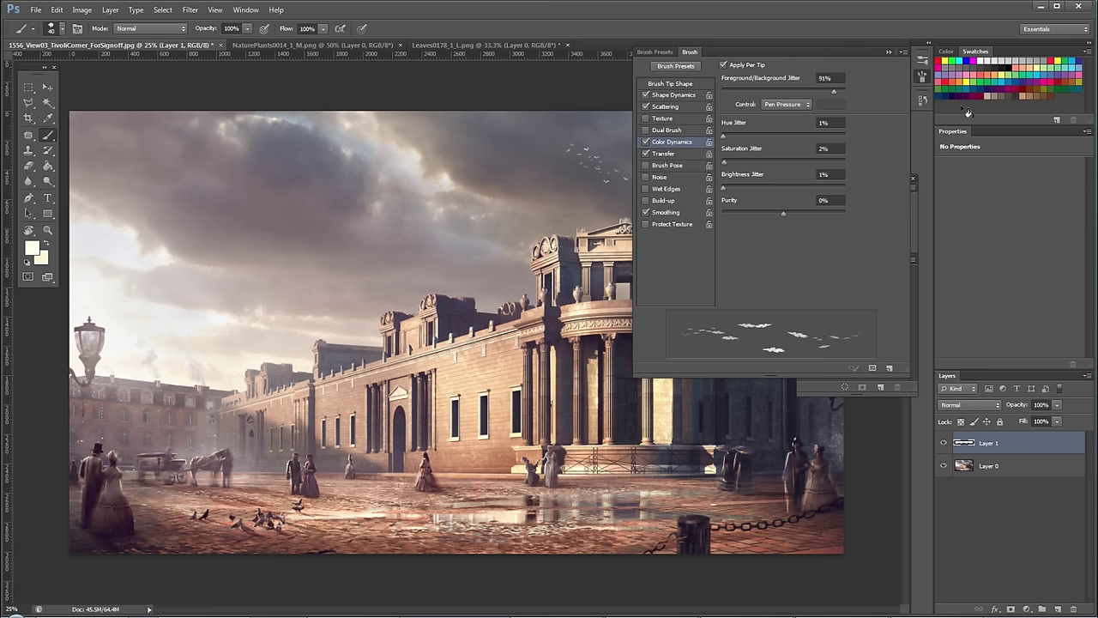
Paint leaves over the foreground pavement using light tan and dark brown swatch colors, enlarging the brush to 50 px.
left_click(1055, 90)
key("x")
left_click(1023, 94)
key("x")
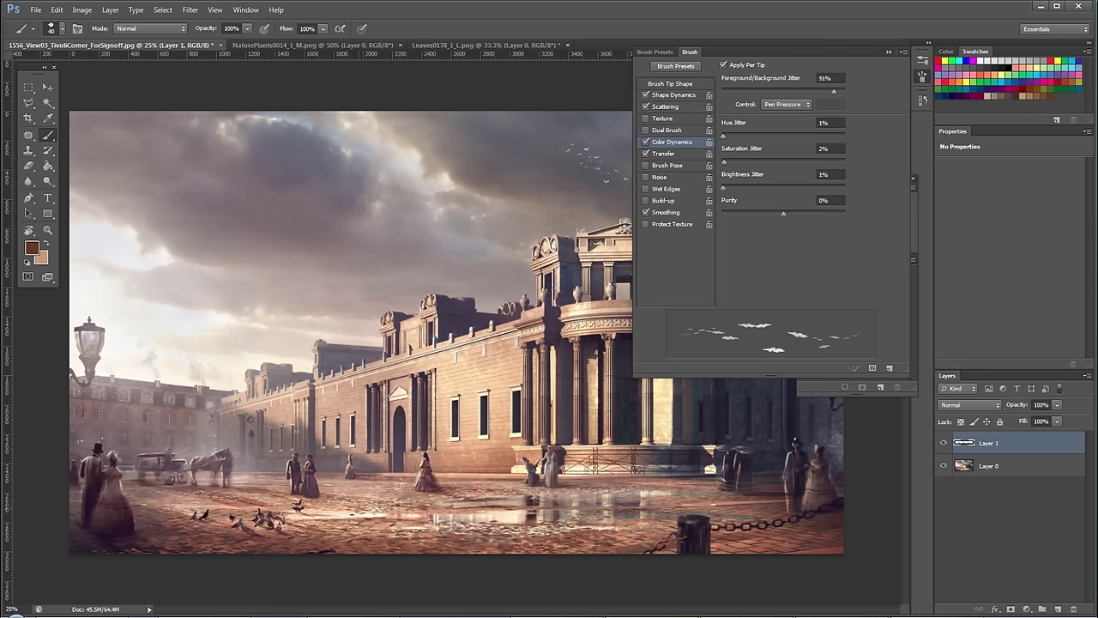
mouse_move(367, 519)
left_mouse_down()
mouse_move(605, 522)
mouse_move(626, 541)
left_mouse_up()
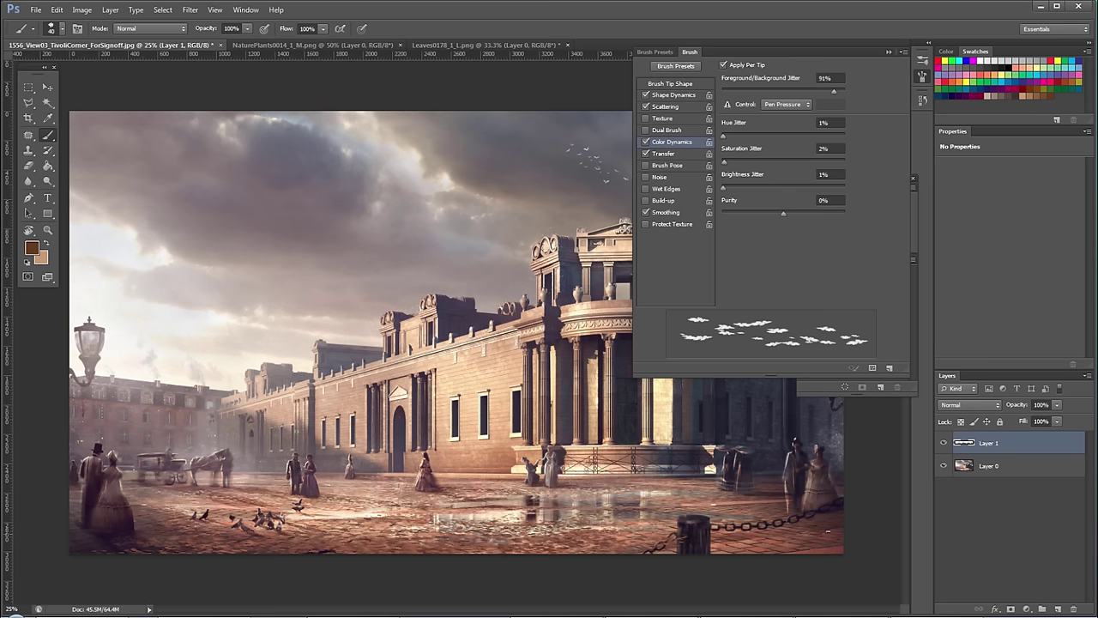
key("bracketright")
key("x")
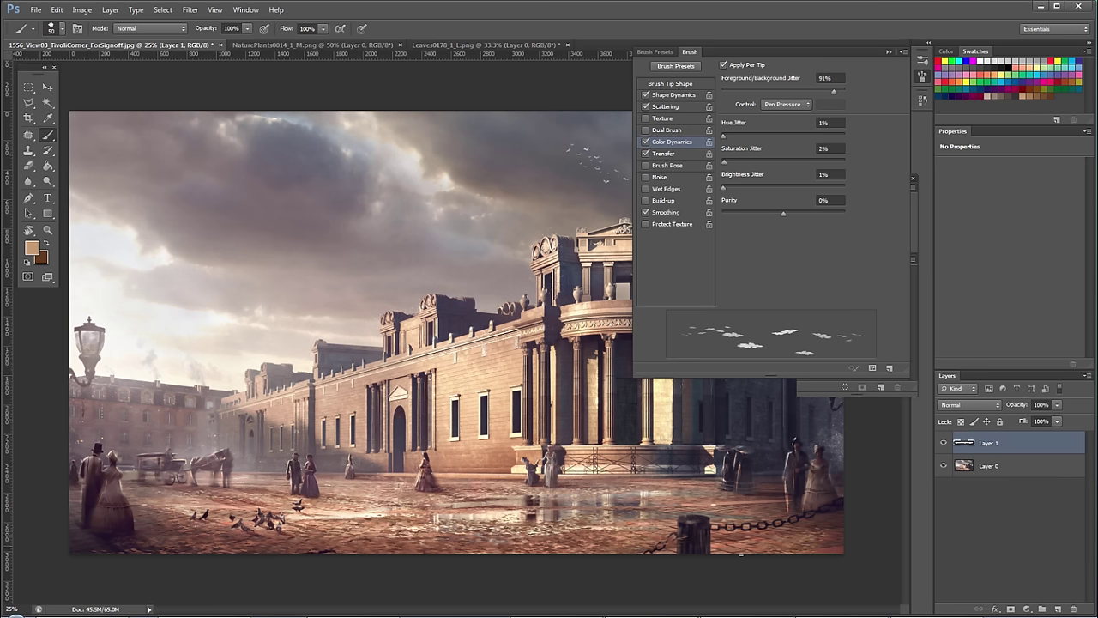
key("x")
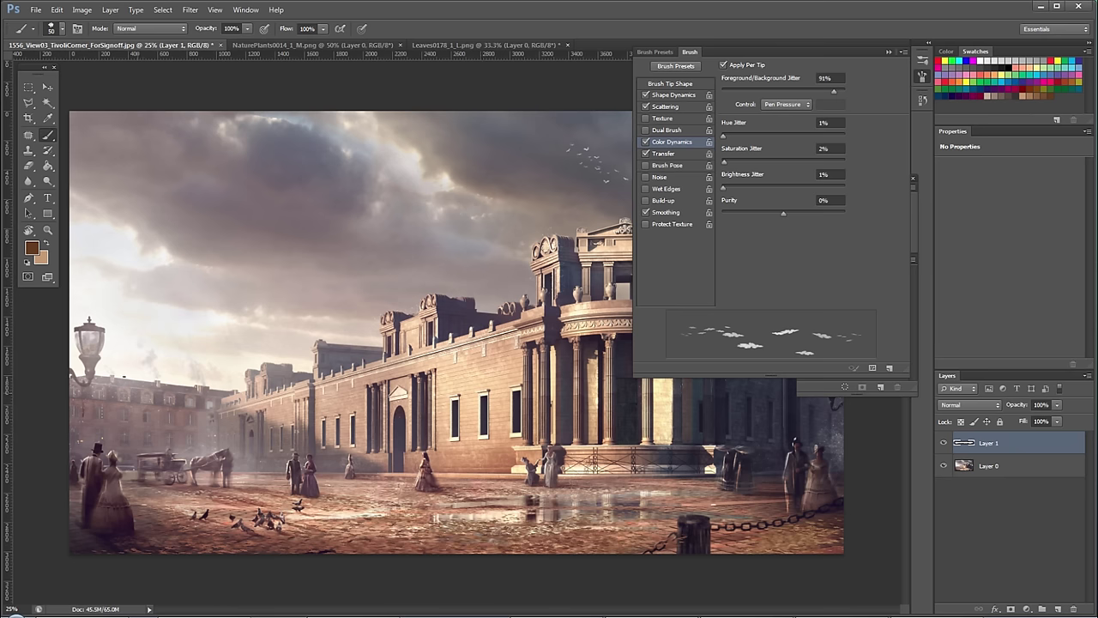
Sample two pale grays from the sky, try leaf strokes along the distant building's rooftops and undo them.
left_click(115, 244, "alt")
key("ctrl+z")
key("x")
left_click(149, 279, "alt")
left_click_drag(174, 393, 230, 415)
key("ctrl+z")
left_click_drag(187, 387, 103, 392)
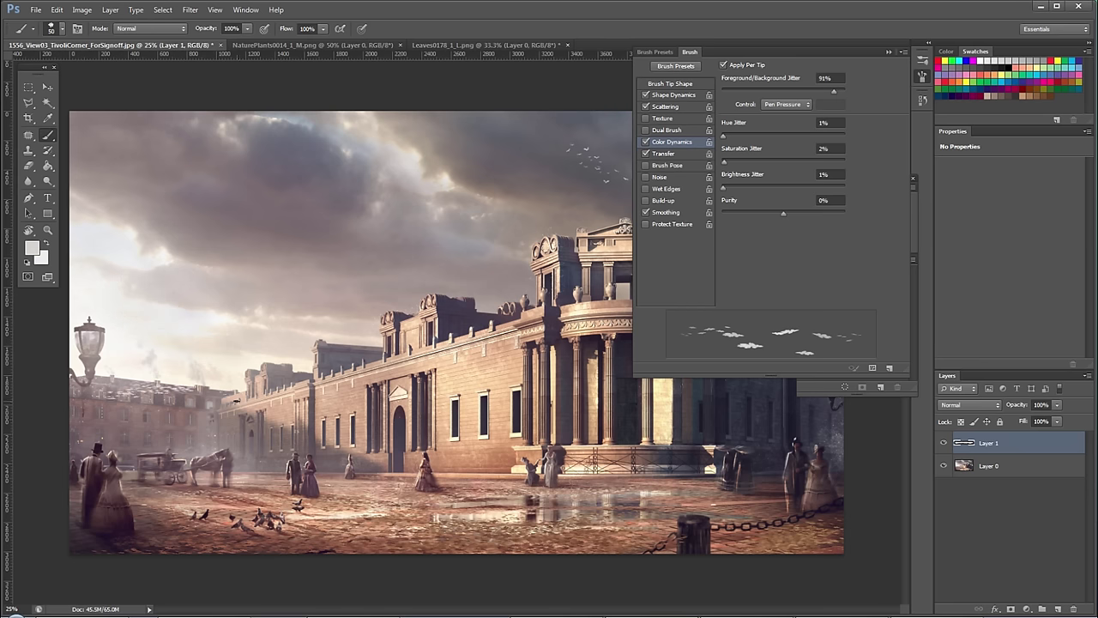
key("ctrl+alt+z")
key("ctrl+alt+z")
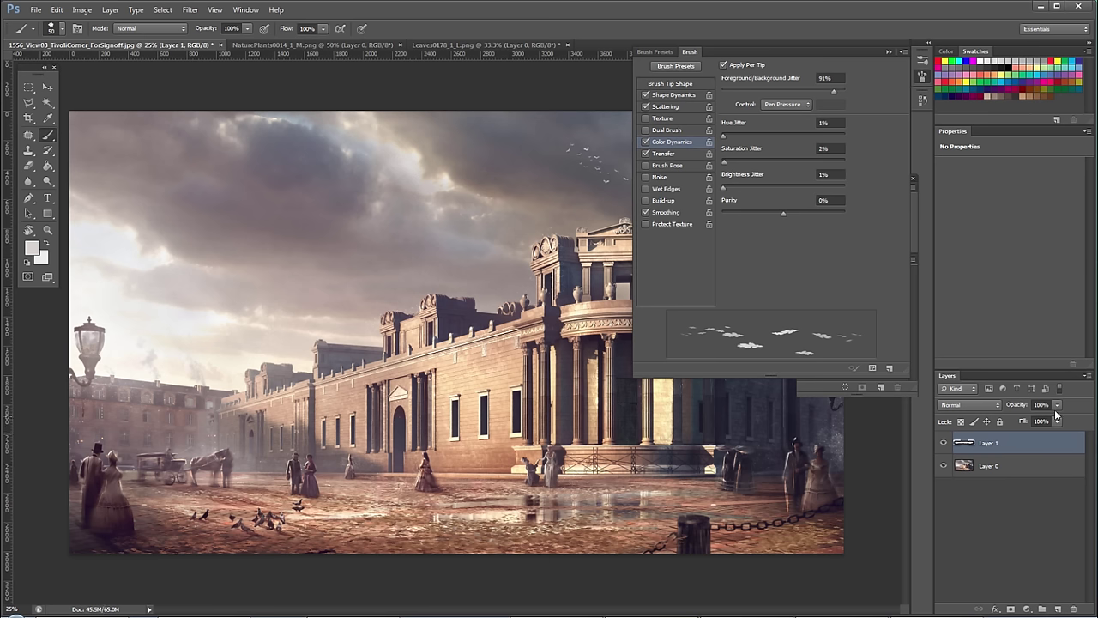
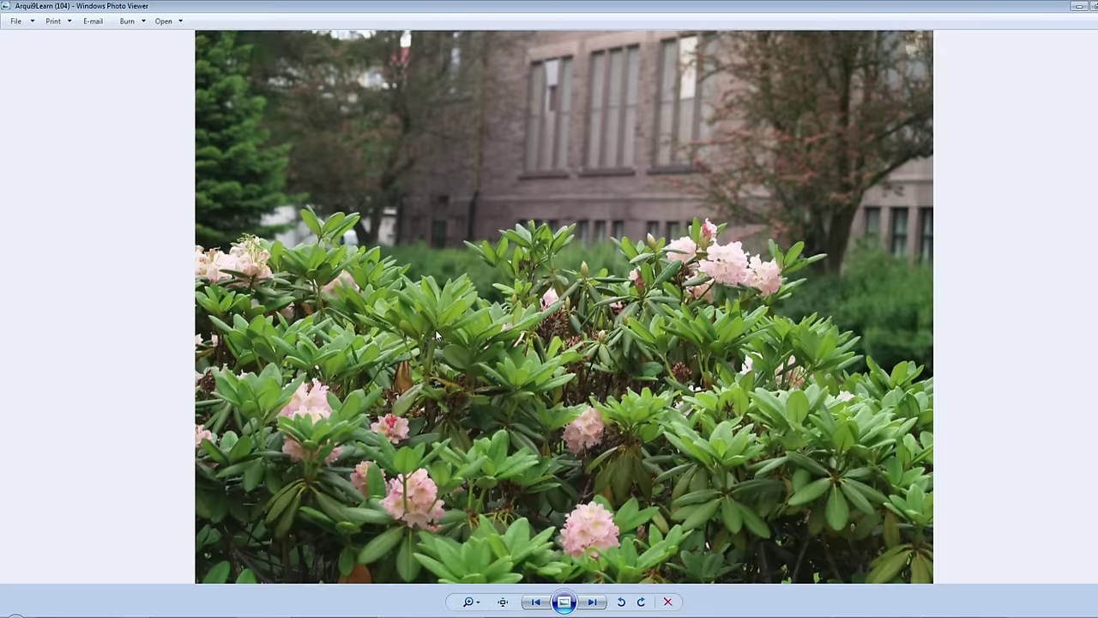
Browse the vegetation photos from Arqui9Learn (104) onward in Windows Photo Viewer and close the viewer.
key("Right")
key("Right")
key("Right")
key("Right")
key("Right")
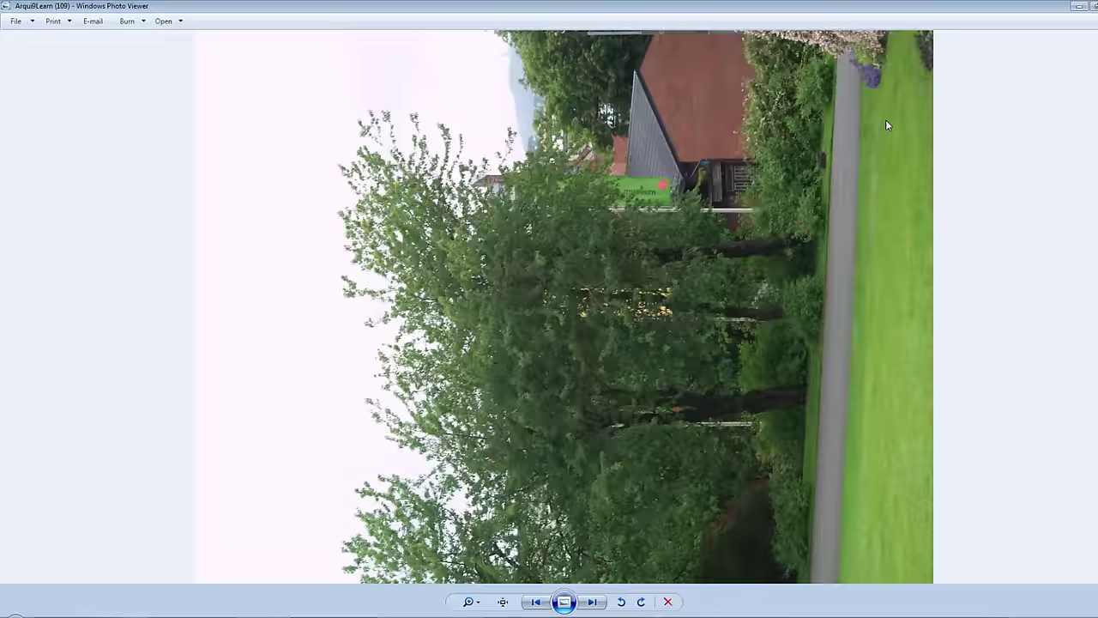
key("Right")
key("Right")
key("Right")
key("Left")
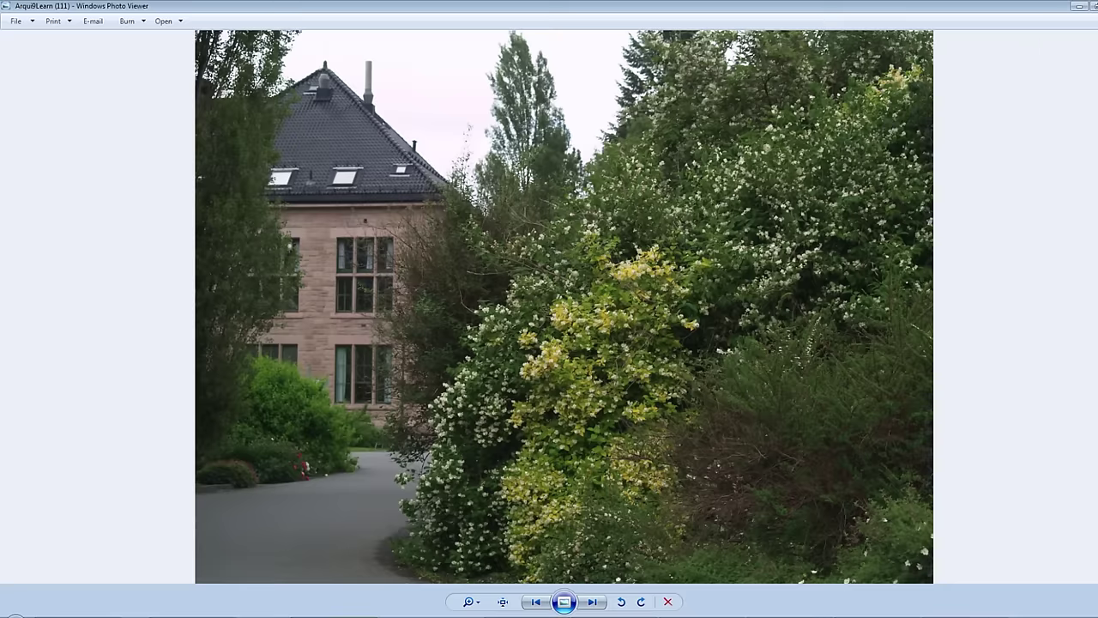
left_click(1095, 6)
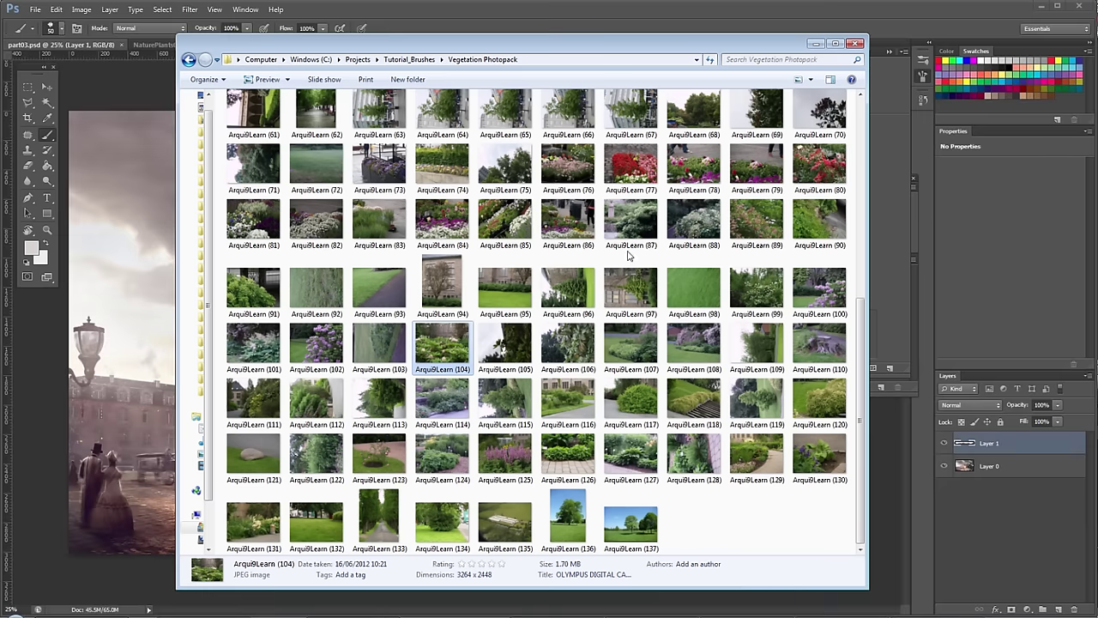
View the forest photo Arqui9Learn (44) from the Vegetation Photopack folder and close it.
left_click(550, 341)
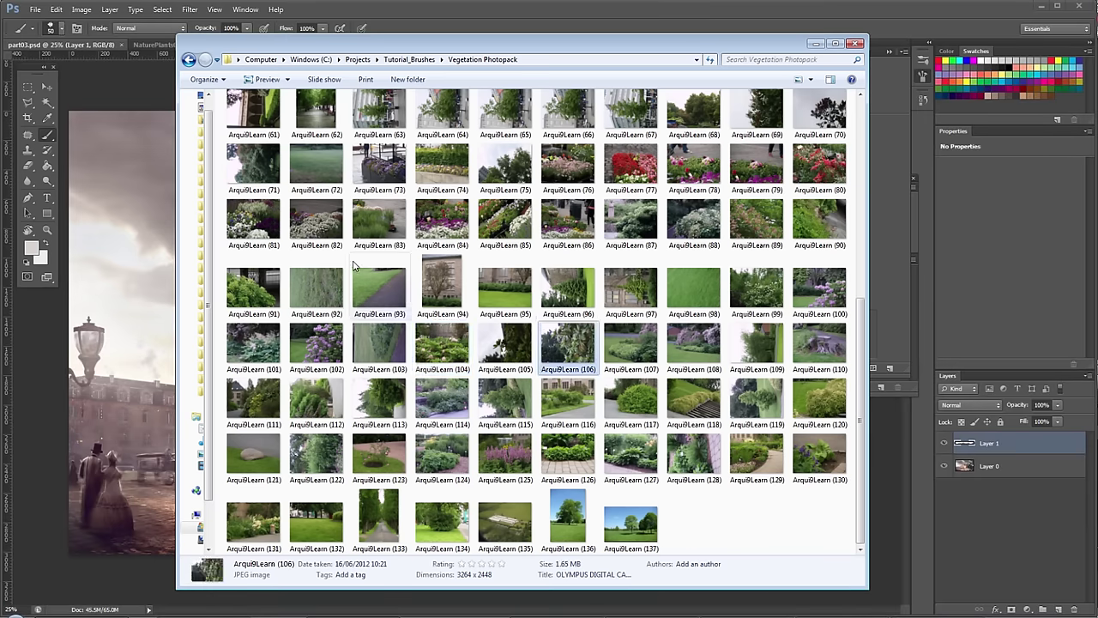
scroll(356, 266, "up", 5)
double_click(426, 275)
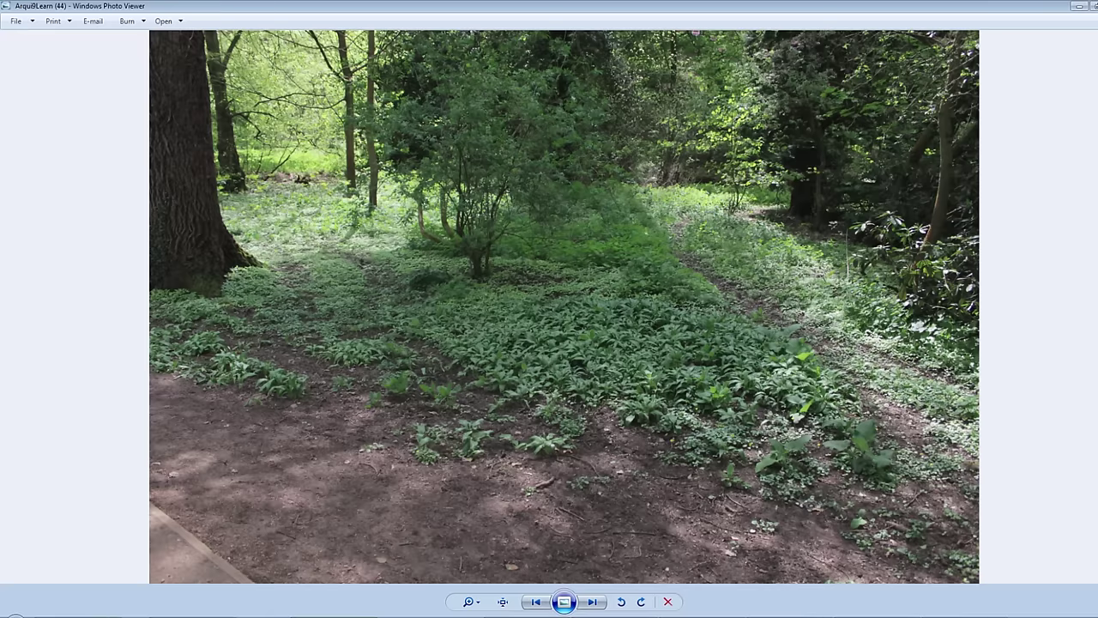
key("alt+F4")
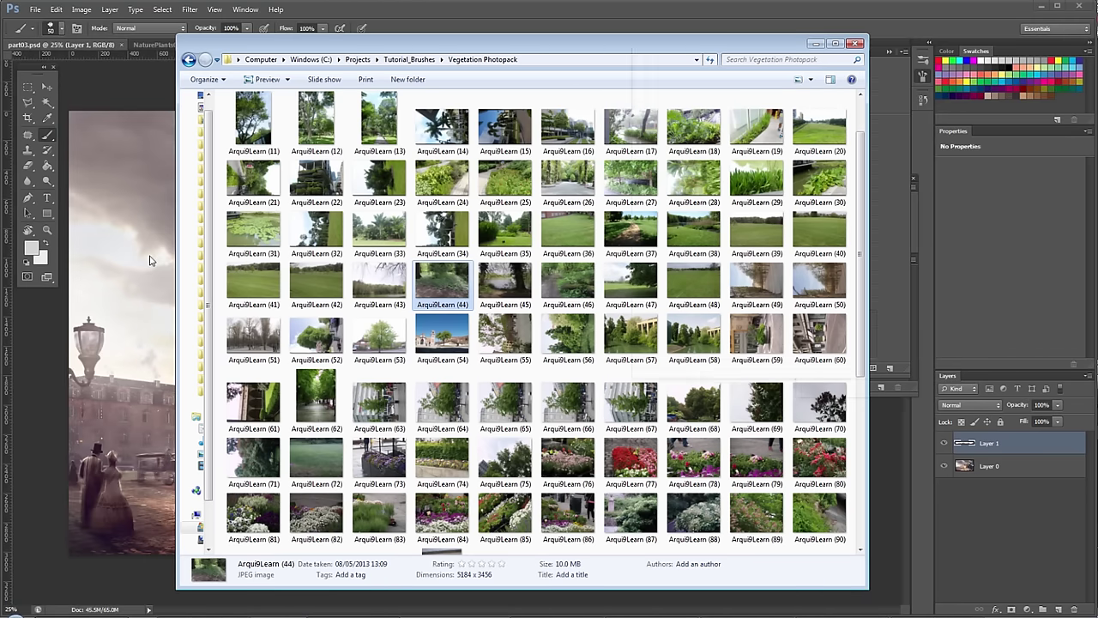
Place the Arqui9Learn (44) photo in part03.psd over the lower part of the scene and rasterize its layer.
key("F5")
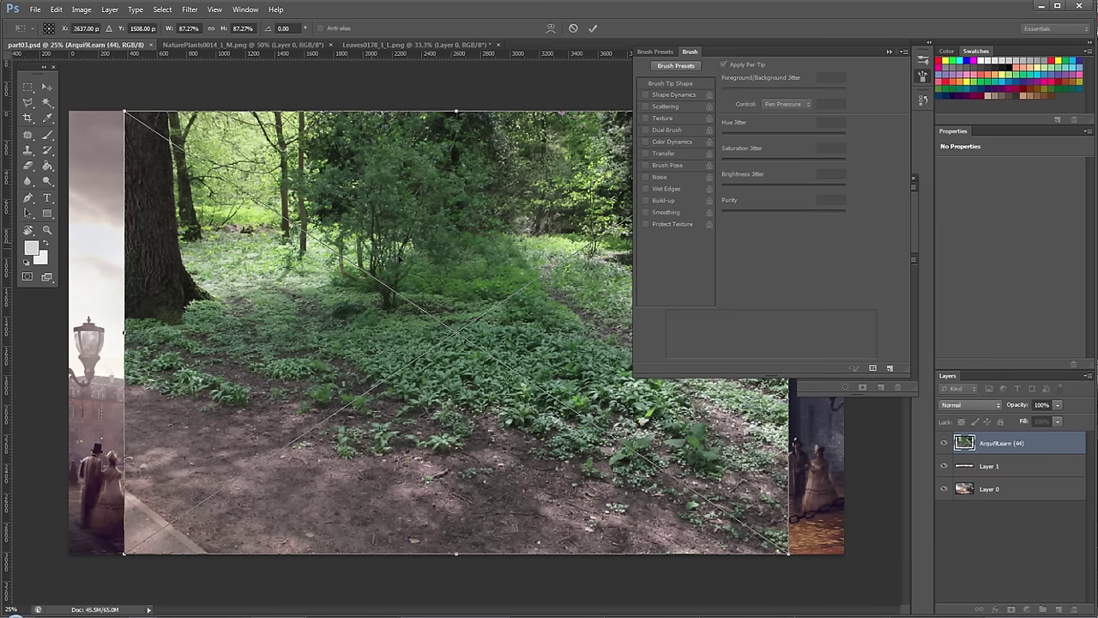
key("Return")
key("v")
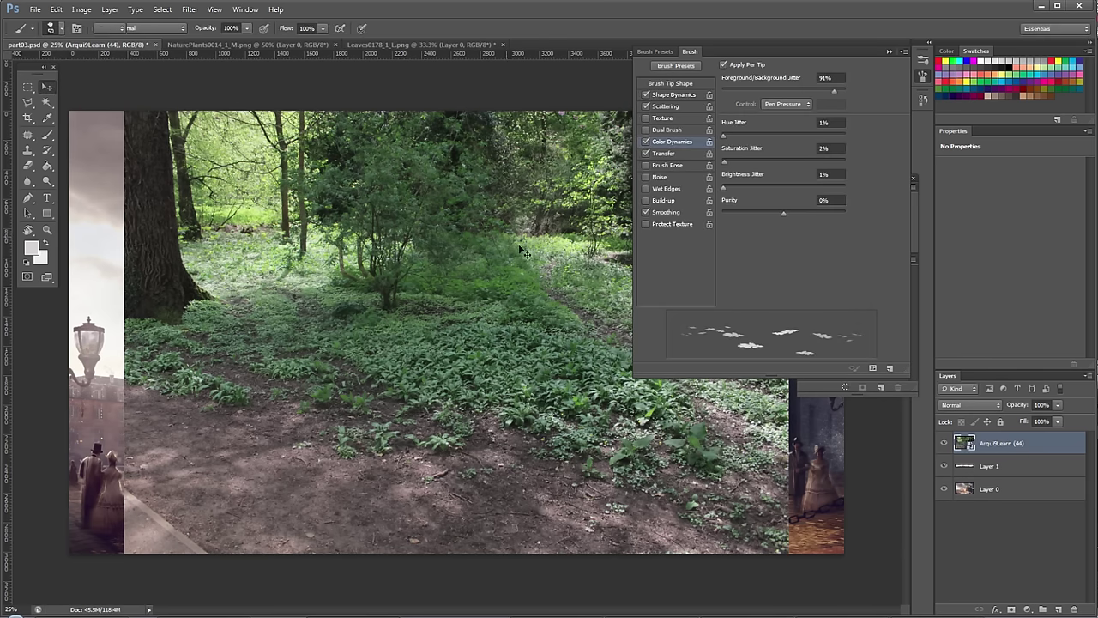
left_click_drag(515, 259, 470, 371)
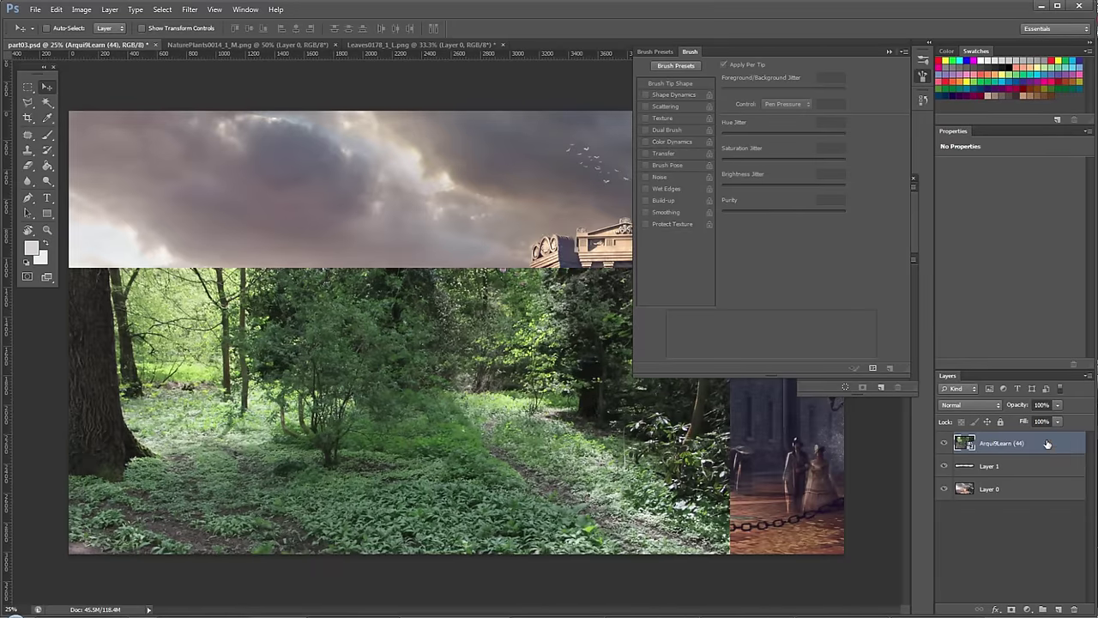
right_click(1049, 442)
left_click(1036, 149)
Try colorizing the forest photo with Hue/Saturation at hue 27 and saturation 48.
key("ctrl+u")
left_click(894, 231)
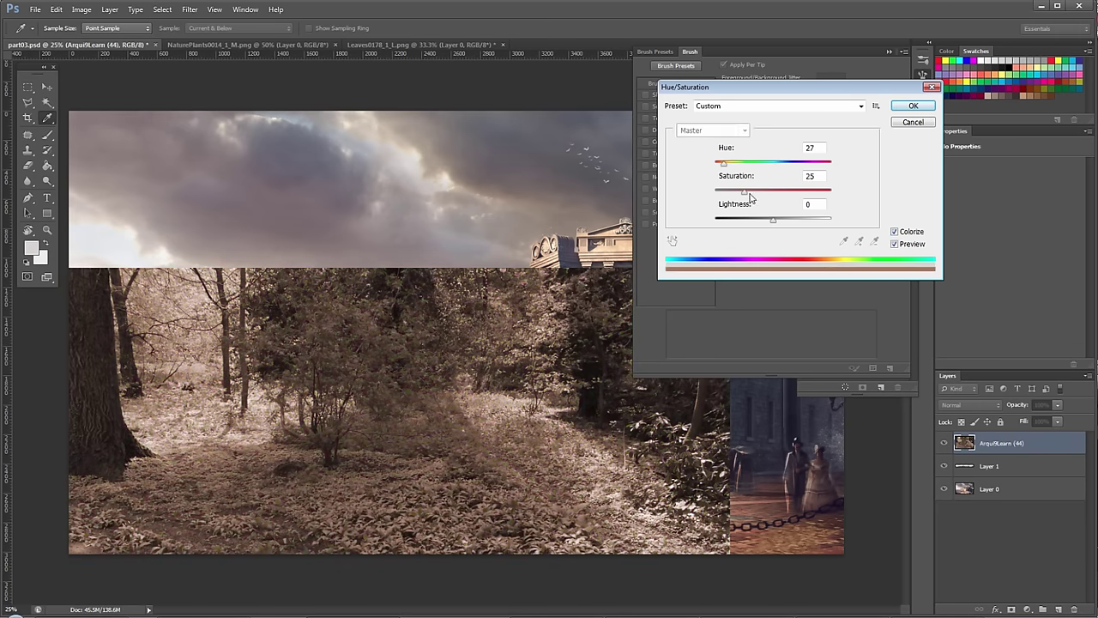
left_click_drag(751, 198, 769, 194)
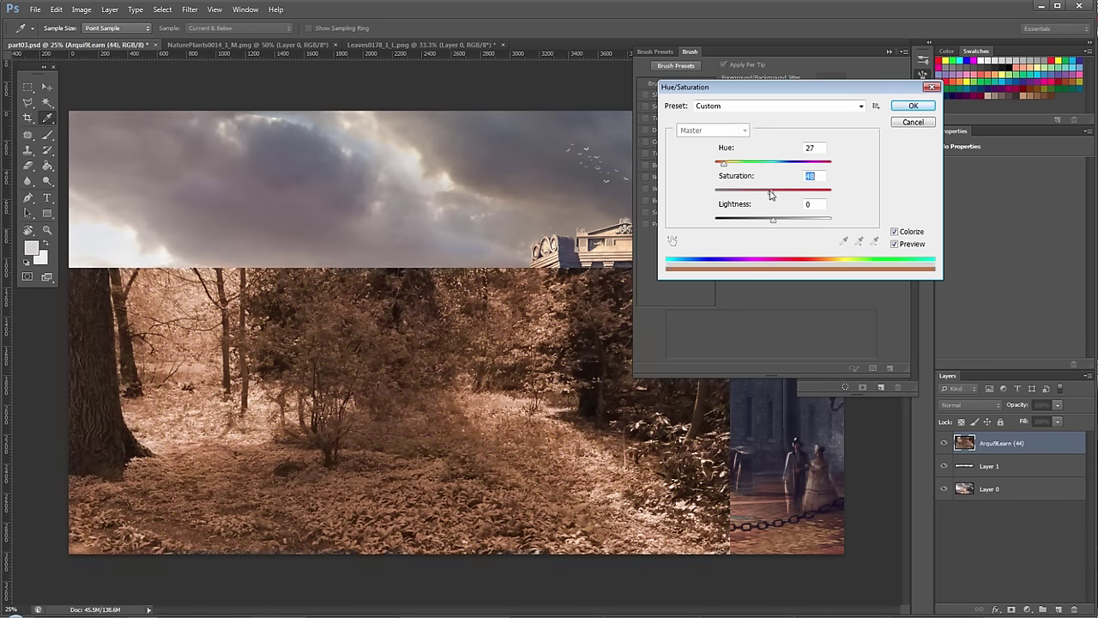
left_click(910, 123)
Add a Color Balance adjustment to the forest photo with midtones at Cyan-Red +77, Magenta-Green -4 and Yellow-Blue -60.
left_click(1028, 609)
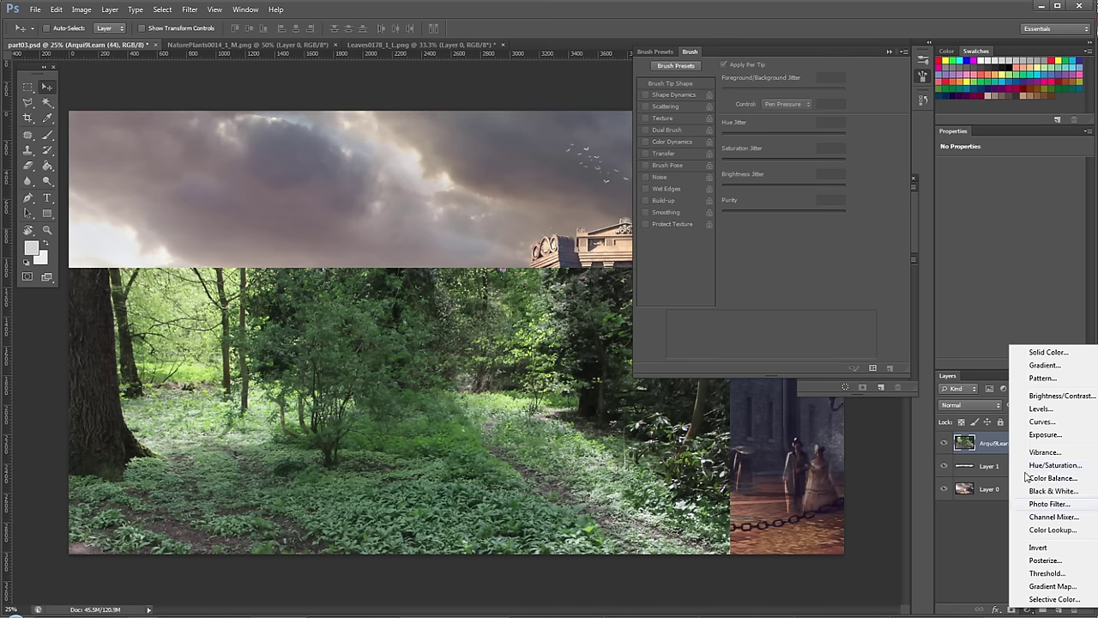
left_click(1047, 477)
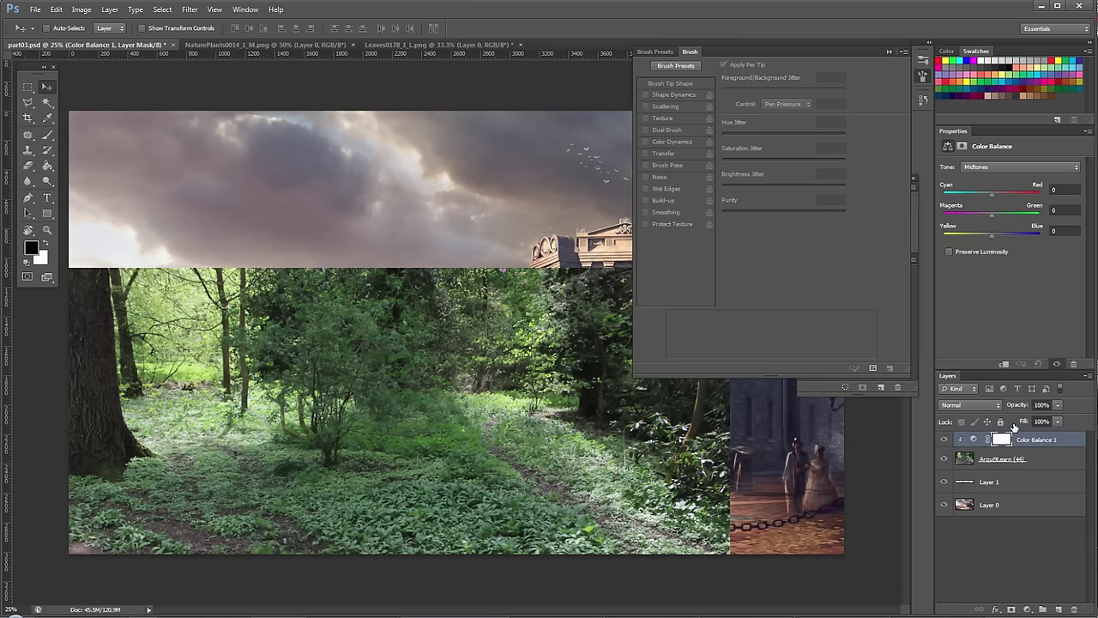
mouse_move(991, 214)
left_mouse_down()
mouse_move(1011, 216)
mouse_move(985, 214)
left_mouse_up()
left_click_drag(991, 193, 1030, 192)
left_click_drag(993, 237, 996, 214)
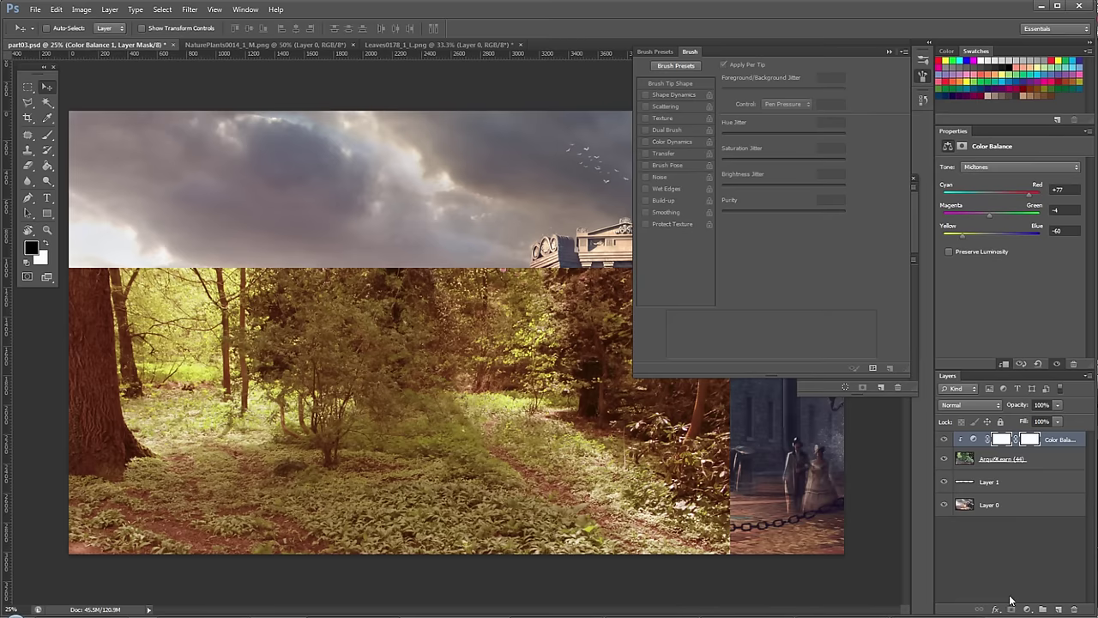
Invert the Color Balance adjustment's mask and paint white leaf strokes on it over the lower ground of the forest photo.
key("ctrl+i")
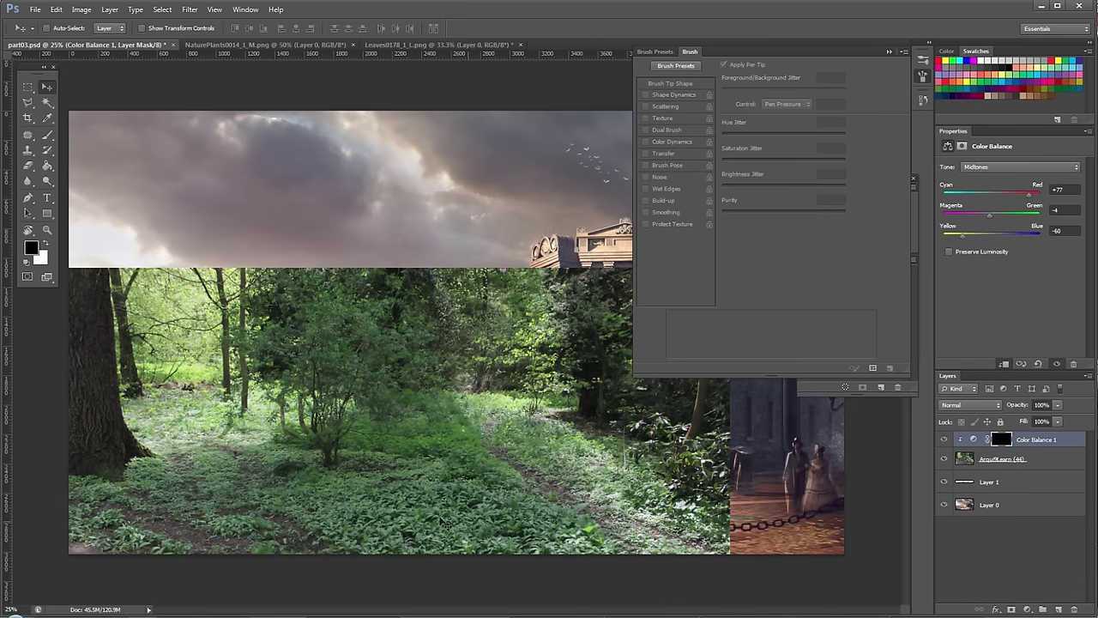
key("b")
key("x")
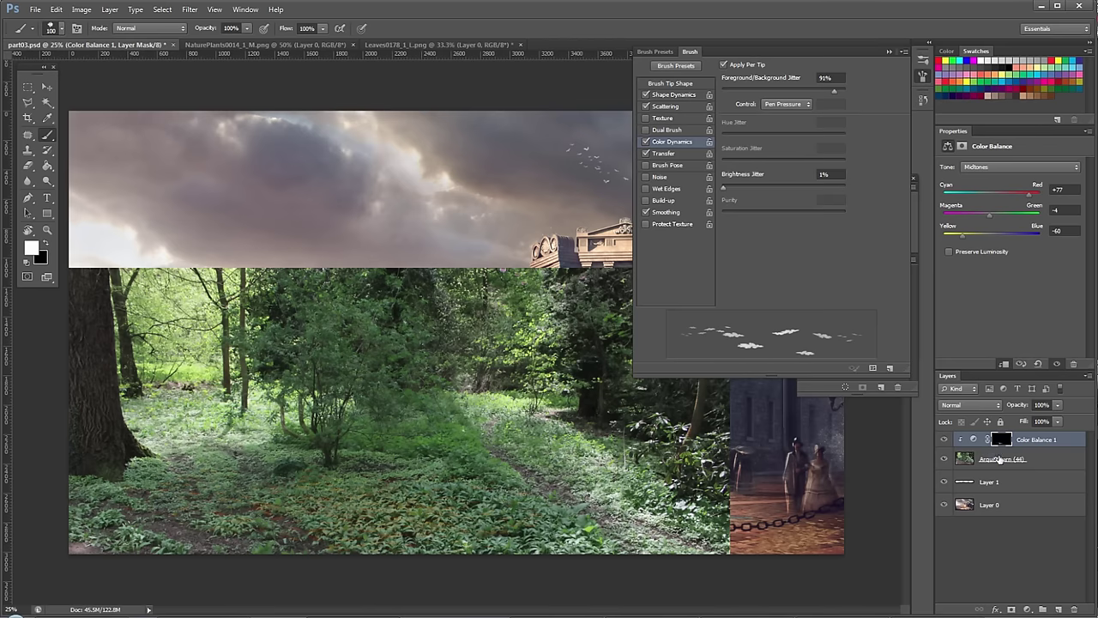
Add a black layer mask to the Arqui9Learn (44) layer and paint white leaves on it across the plaza floor.
left_click(996, 452)
left_click(1011, 608, "alt")
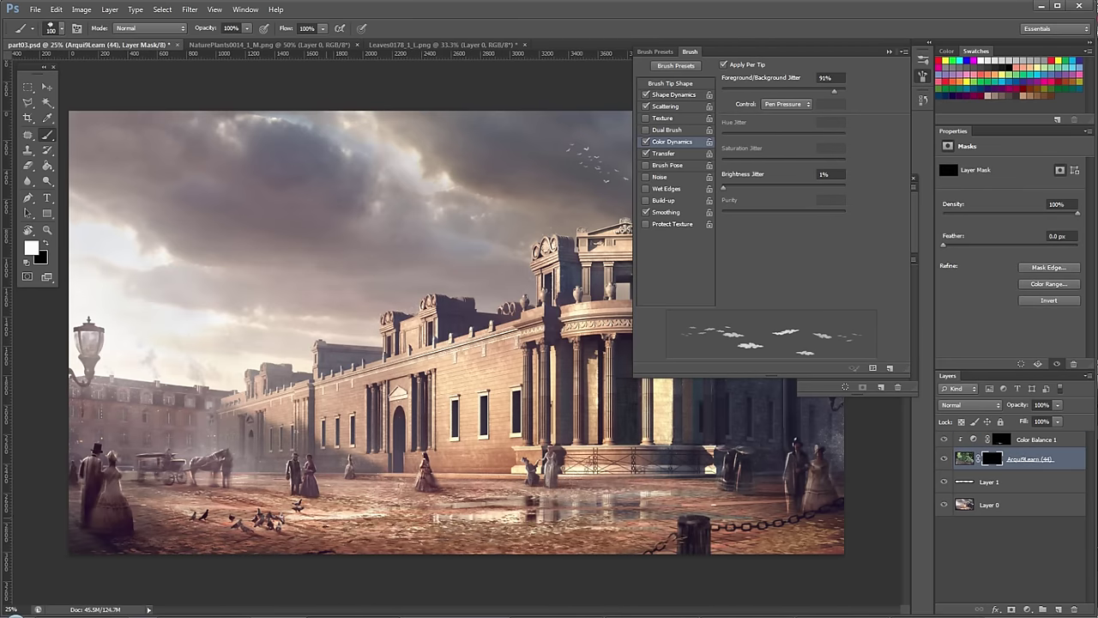
left_click_drag(374, 515, 381, 521)
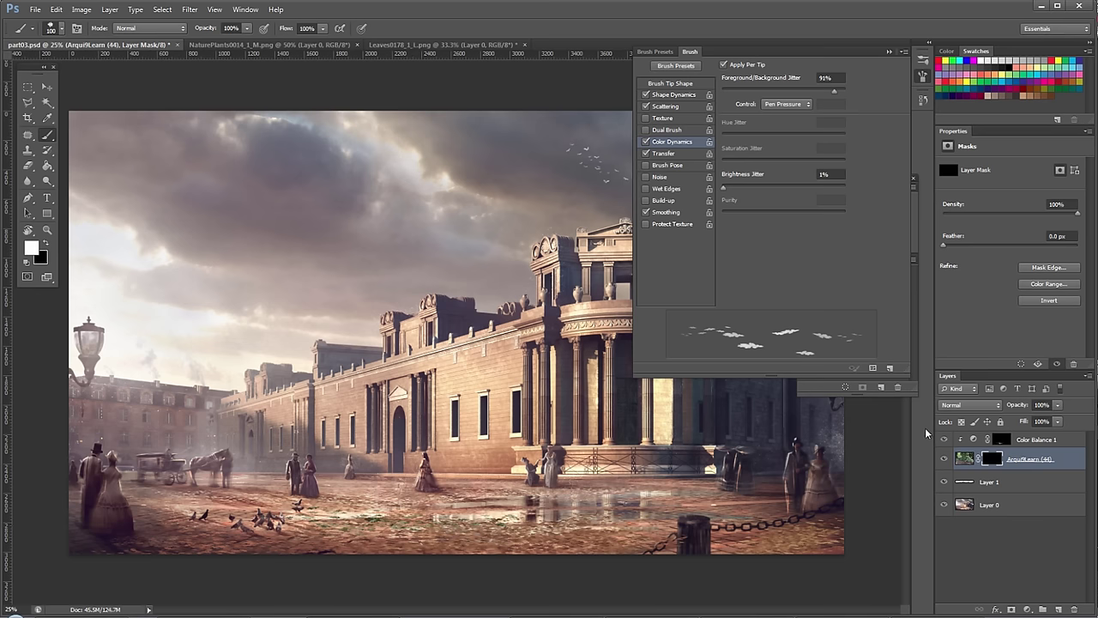
Hide Layer 1 and paint more leaves on the forest photo's mask at 70% brush opacity across the floor near the pigeons and puddle.
left_click(944, 481)
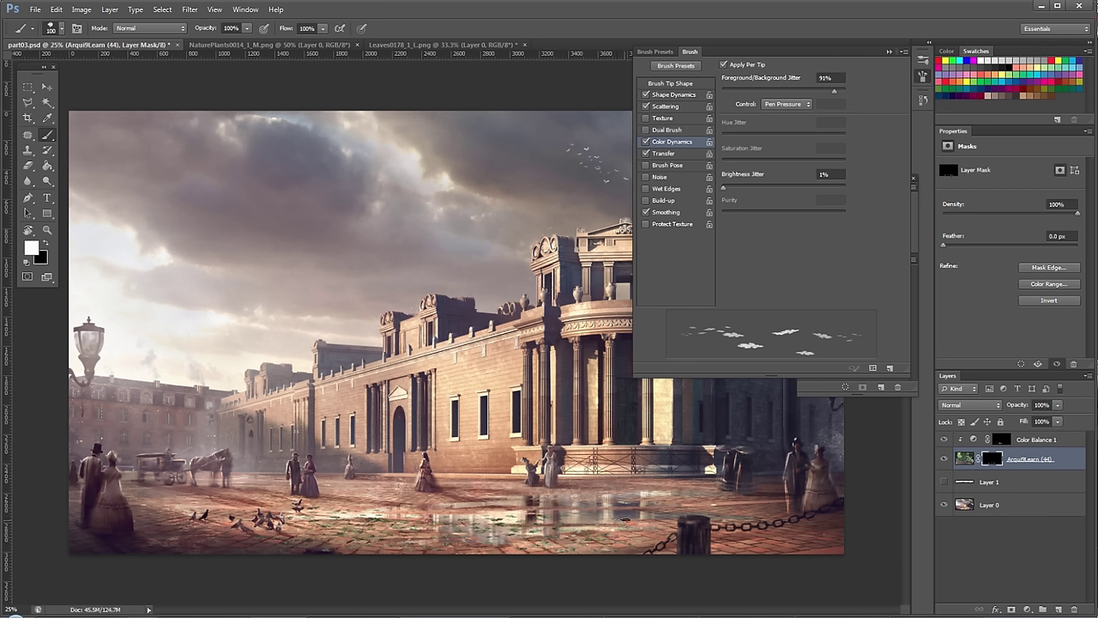
key("7")
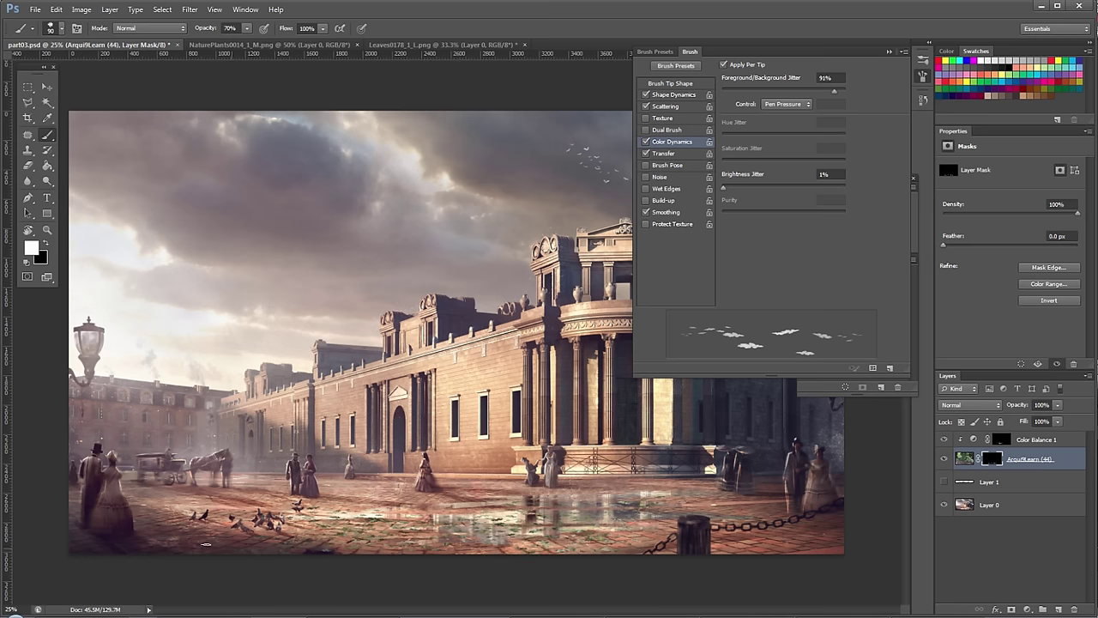
key("z")
left_click_drag(316, 540, 429, 549)
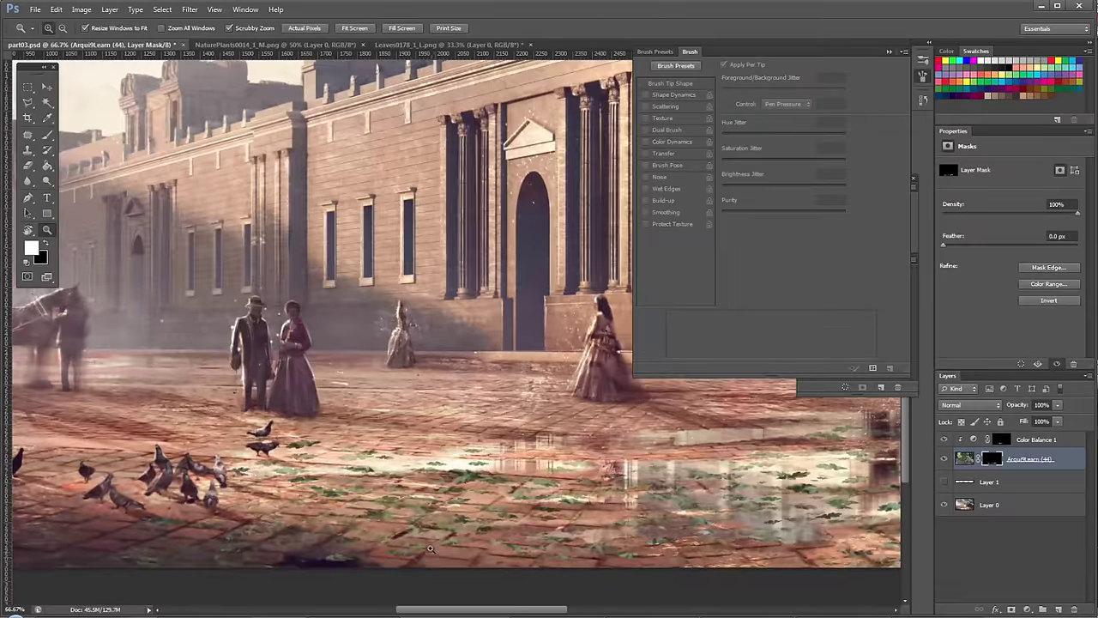
key("b")
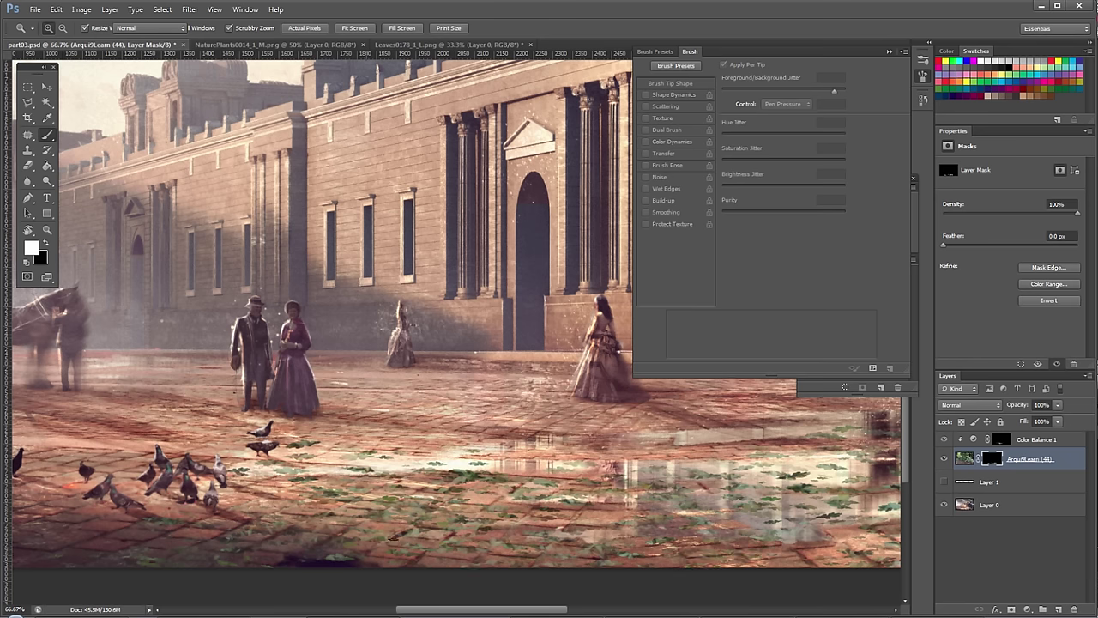
key("b")
left_click_drag(300, 502, 519, 463)
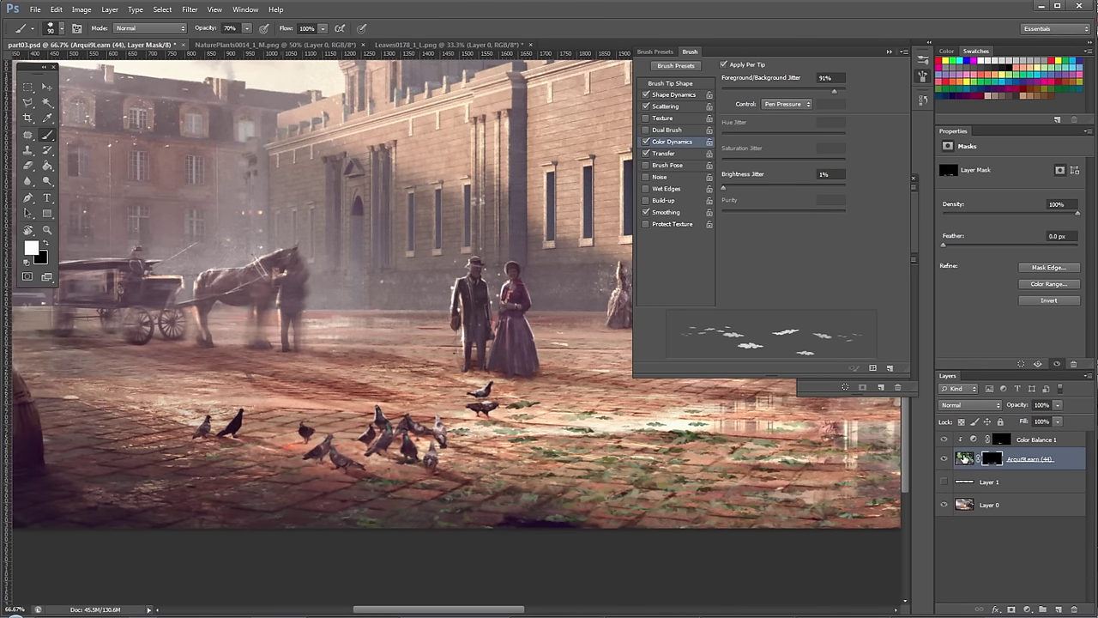
Compare the photo-based leaves with the painted leaves by toggling the visibility of the forest photo layer and Layer 1.
left_click(943, 458)
left_click(944, 482)
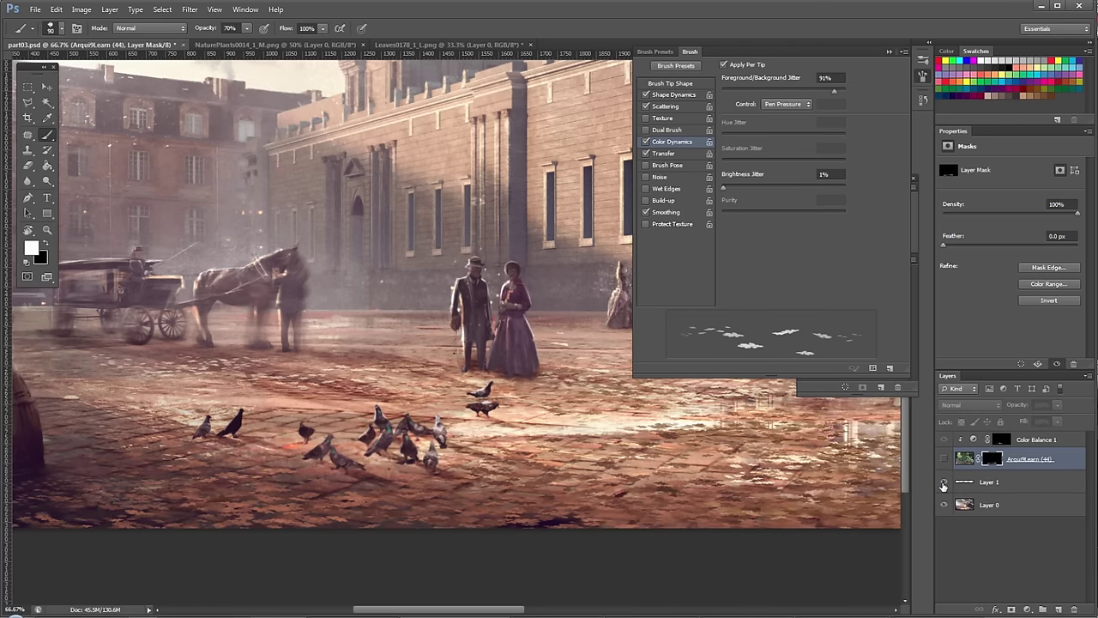
left_click(943, 482)
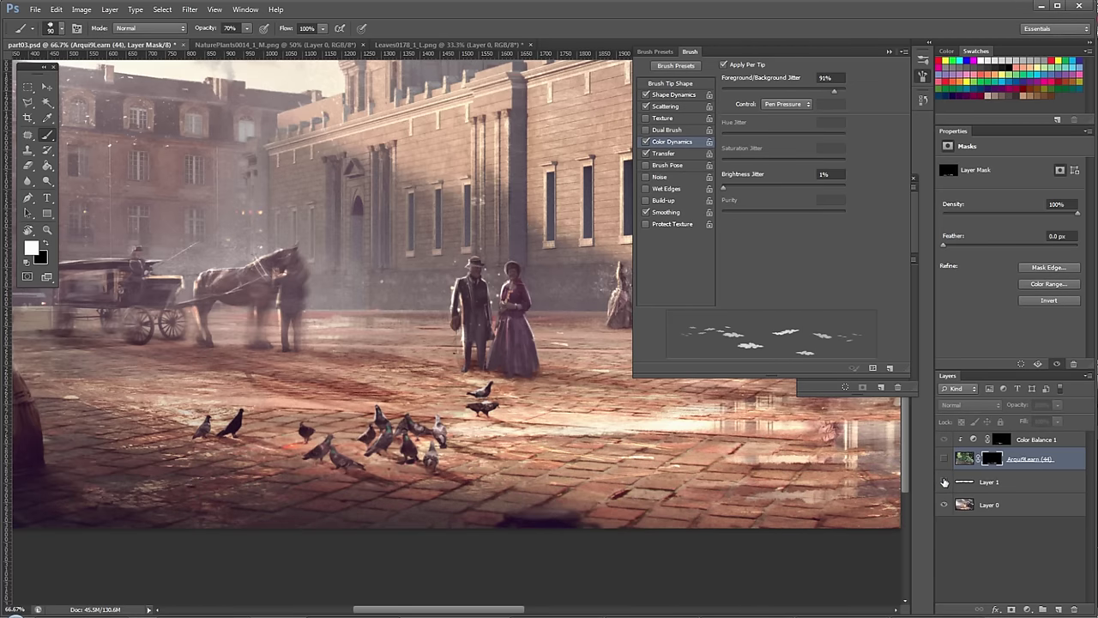
left_click(944, 458)
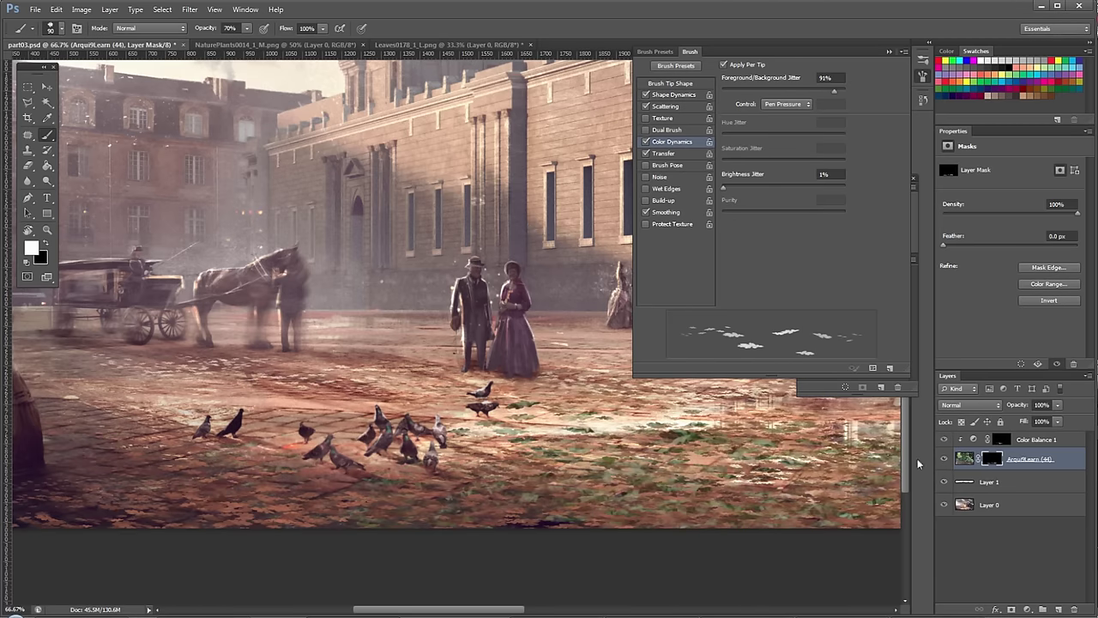
left_click(944, 482)
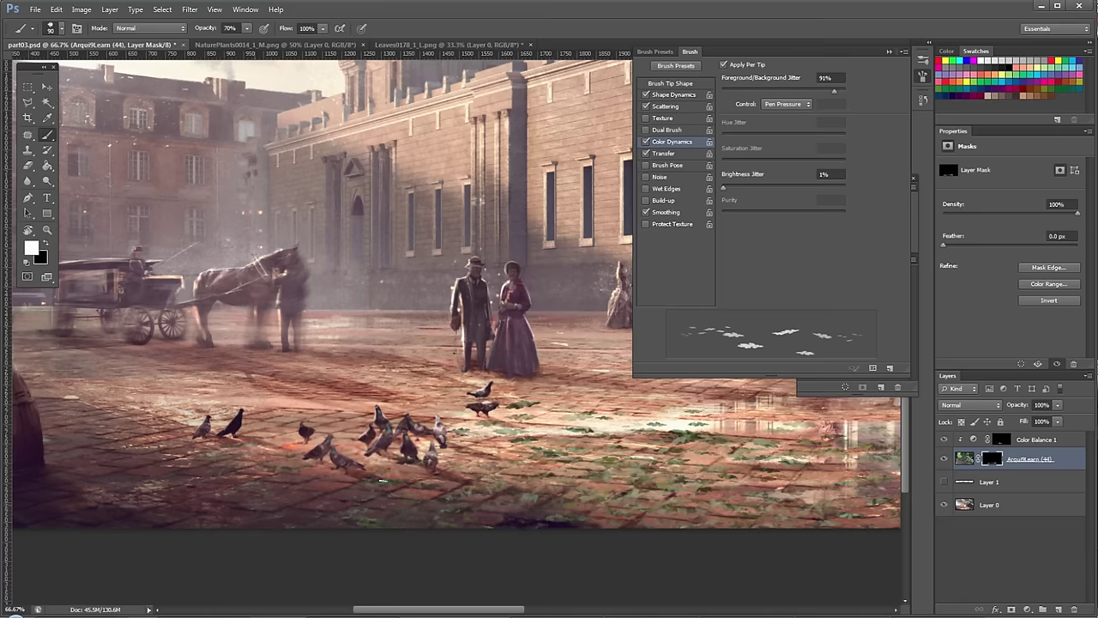
Touch up the leaf mask beside the pigeons and close the brush settings.
left_click(383, 480)
left_click_drag(749, 469, 384, 462)
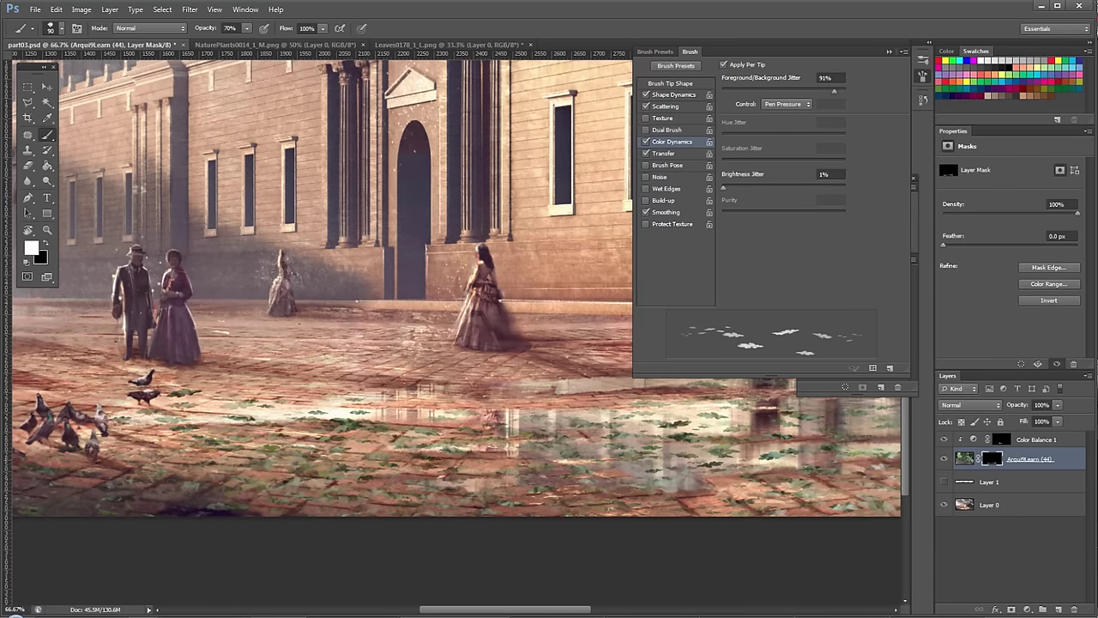
key("z")
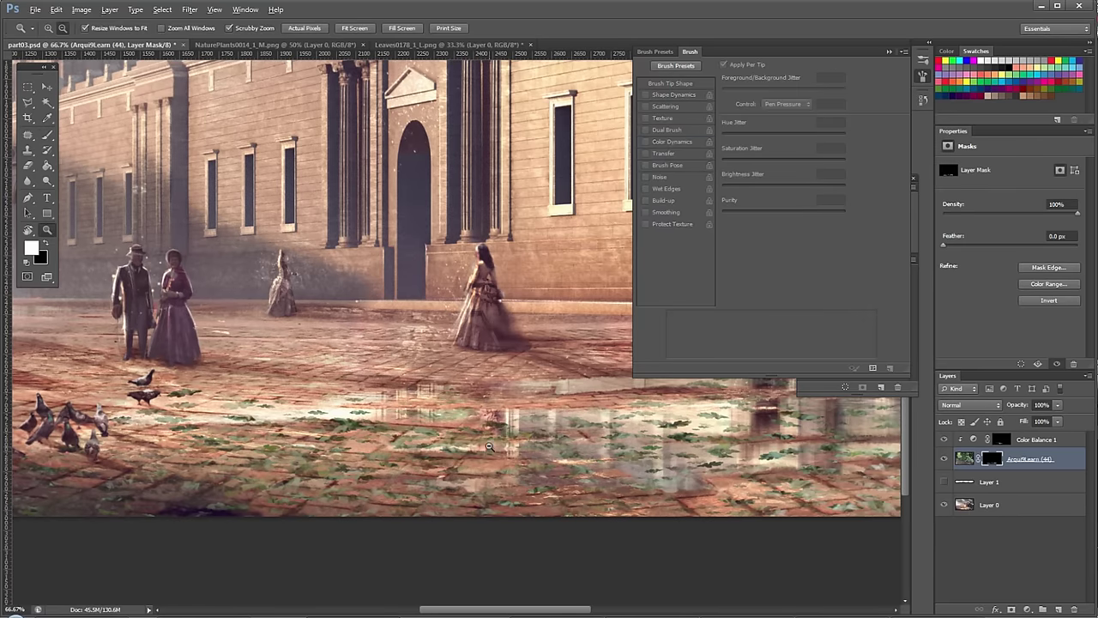
left_click(489, 446, "alt")
key("F5")
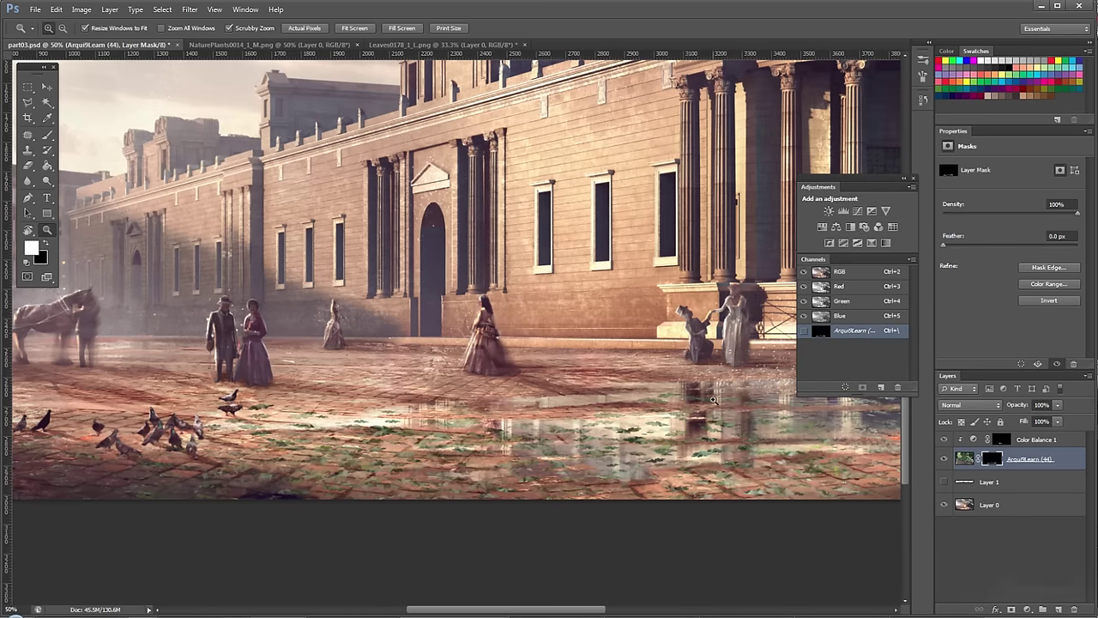
Apply a Color Balance of +37, -51 and -44 in the midtones directly to the forest photo.
key("b")
left_click(1029, 439)
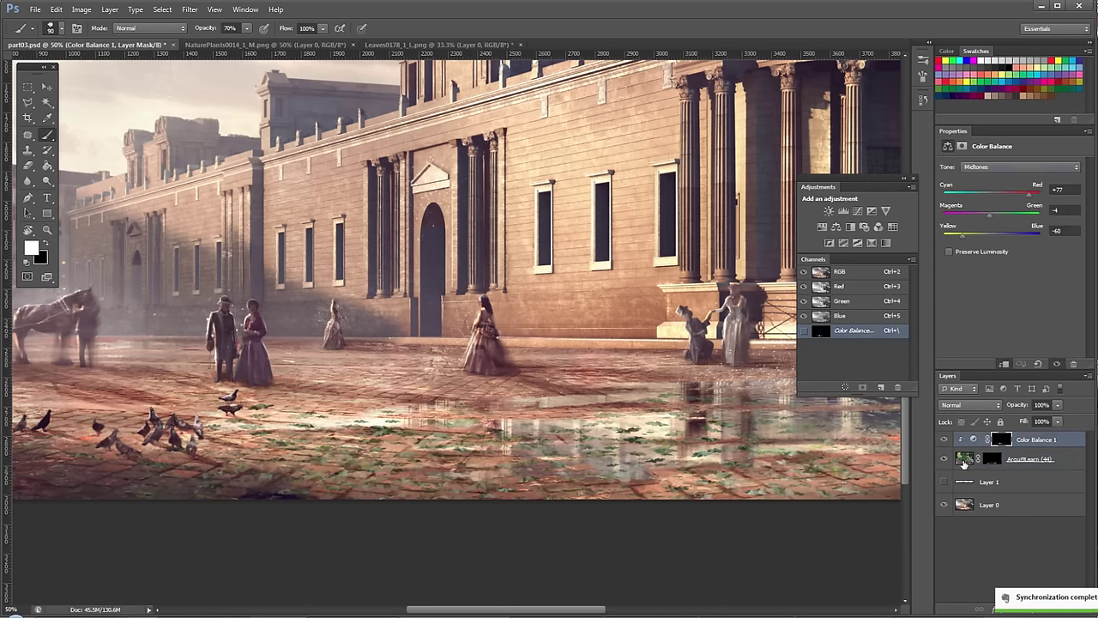
left_click(964, 458)
key("ctrl+b")
left_click_drag(540, 209, 515, 227)
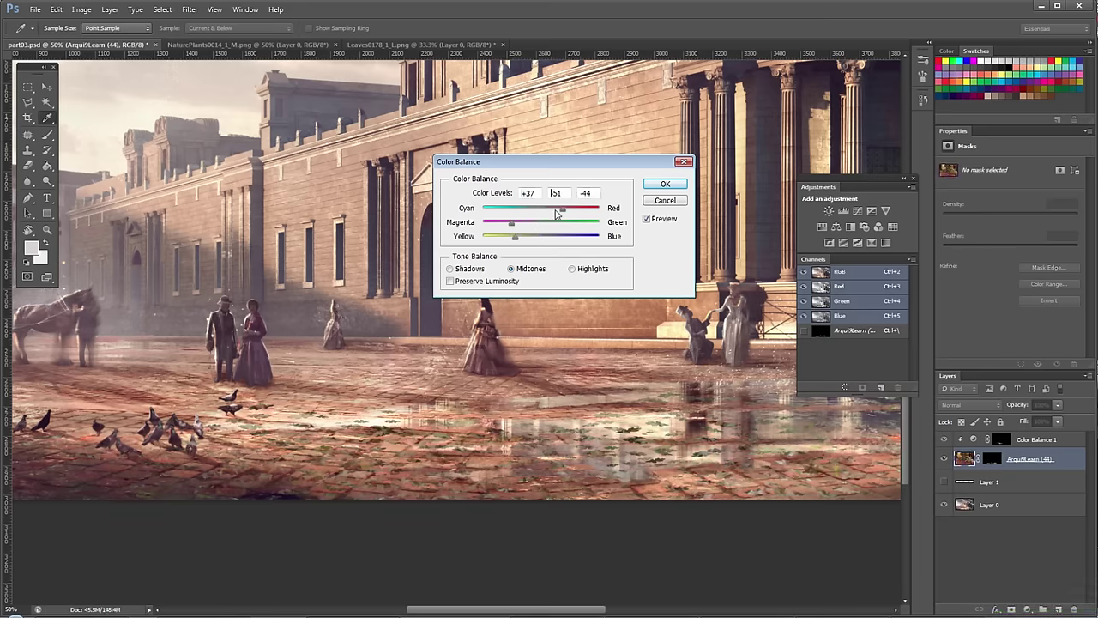
left_click(665, 184)
key("z")
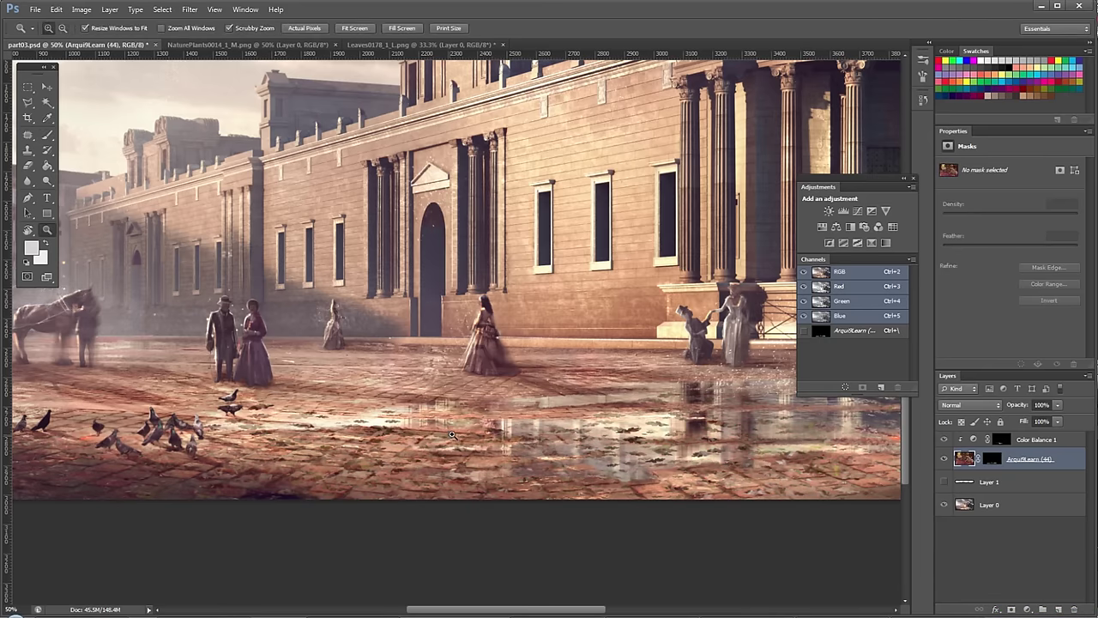
left_click(450, 327, "alt")
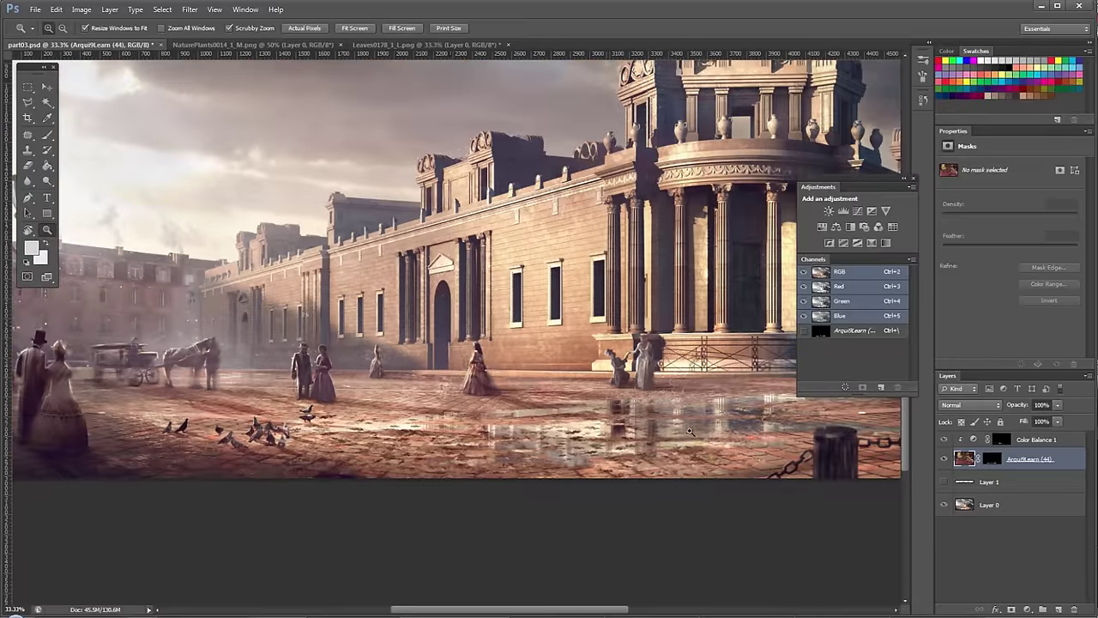
Apply Levels to the forest photo with midtone input 0.81 and black output level 15.
left_click(1030, 440)
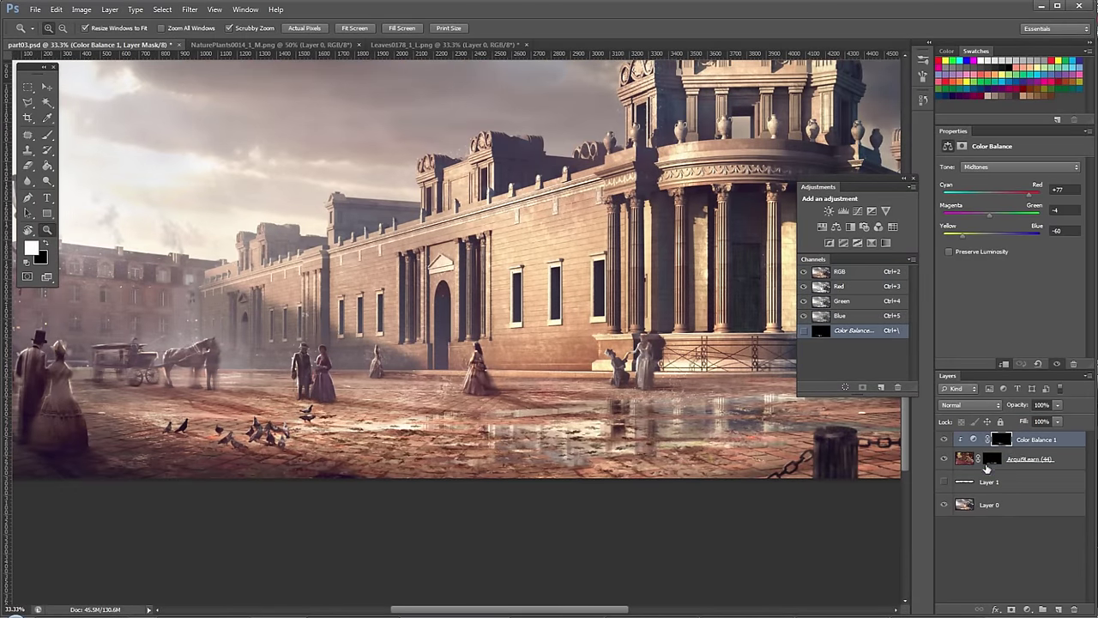
left_click(963, 460)
key("ctrl+l")
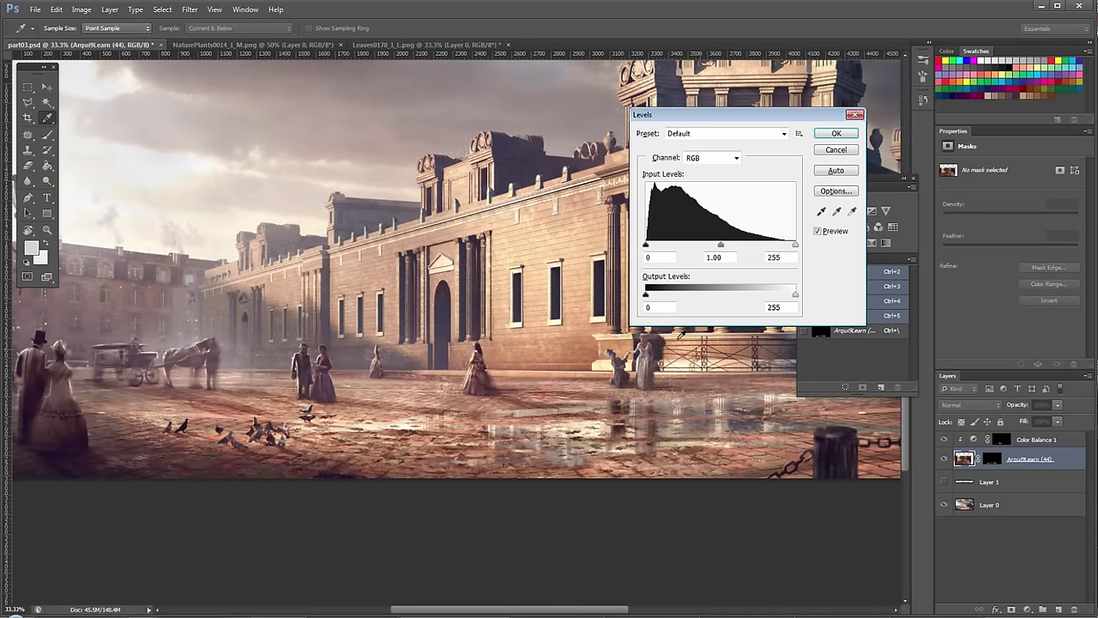
left_click_drag(649, 300, 657, 297)
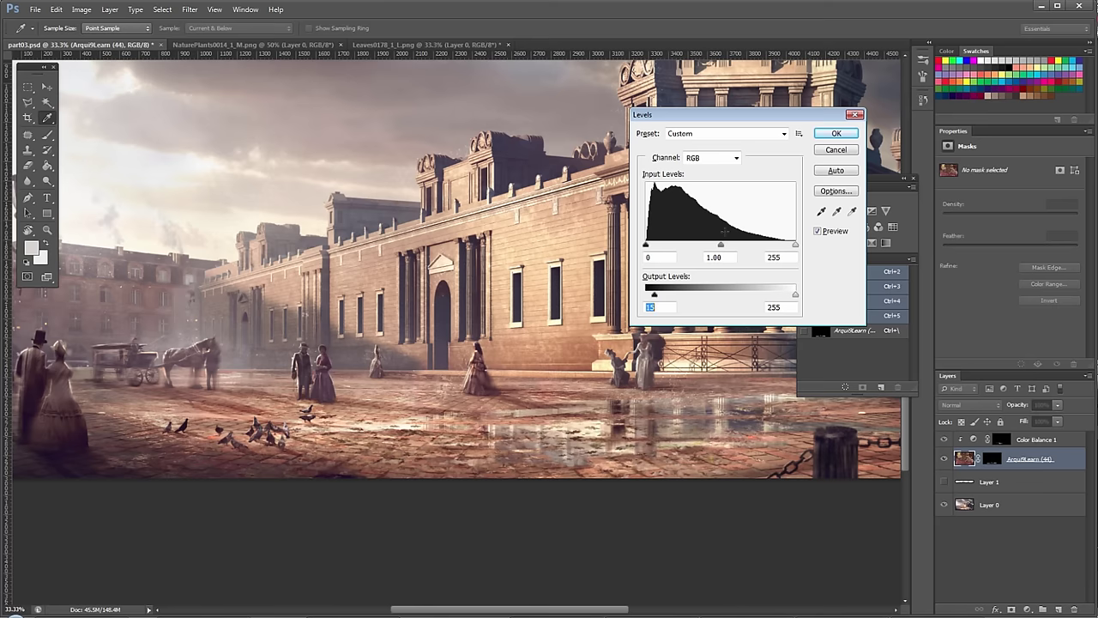
left_click_drag(725, 248, 731, 248)
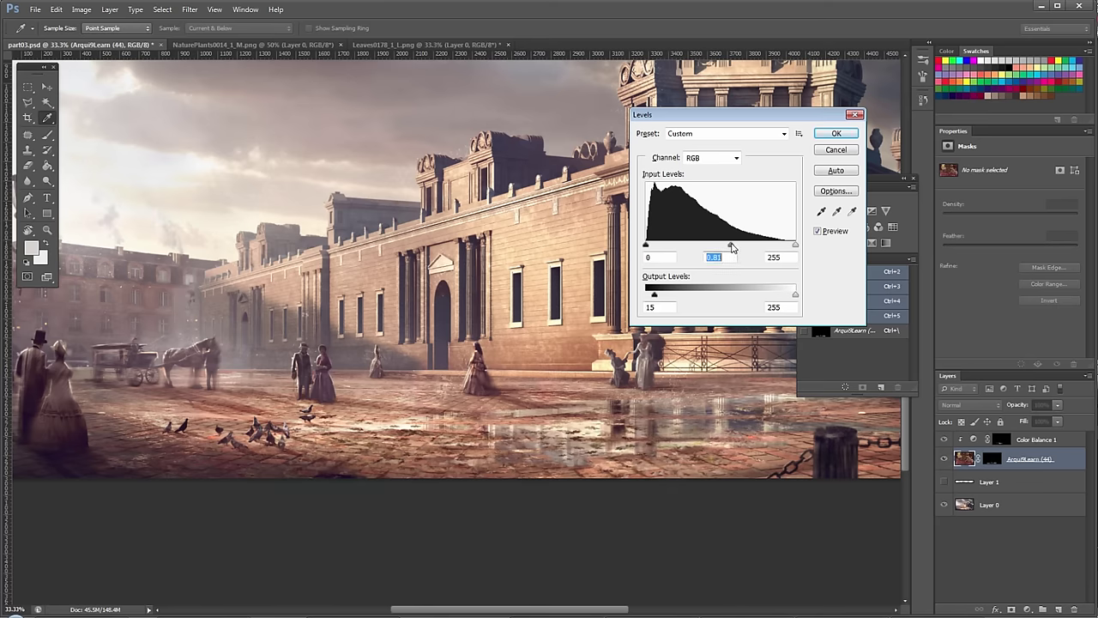
left_click(834, 134)
Compare the whole scene with and without the leaves by toggling the forest photo layer's visibility.
key("z")
left_click(800, 509, "alt")
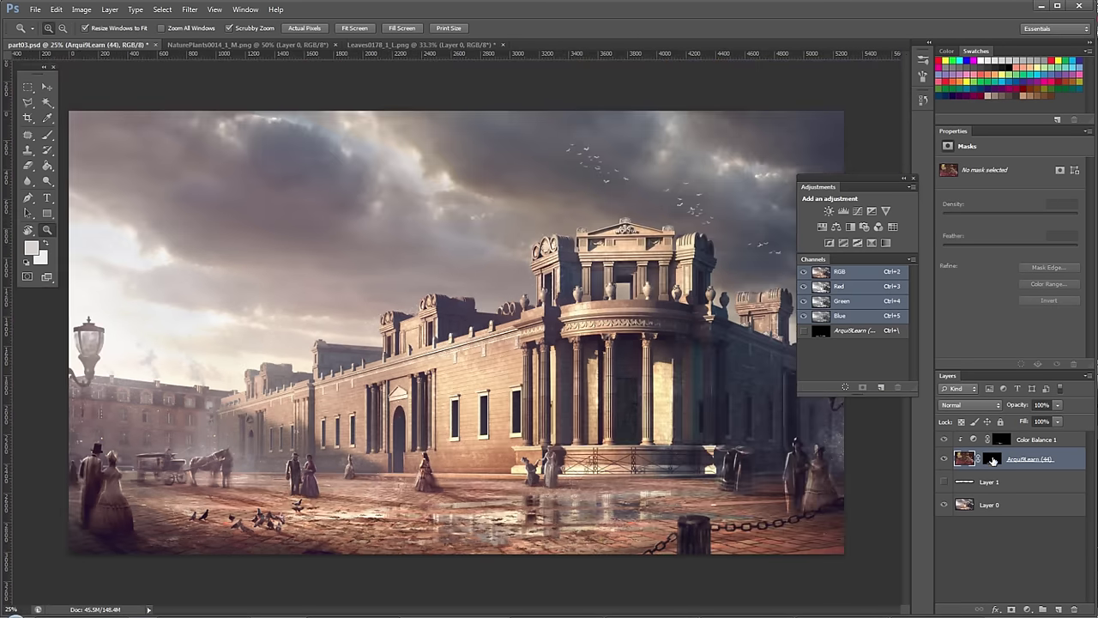
left_click(943, 459)
left_click(944, 459)
left_click(944, 461)
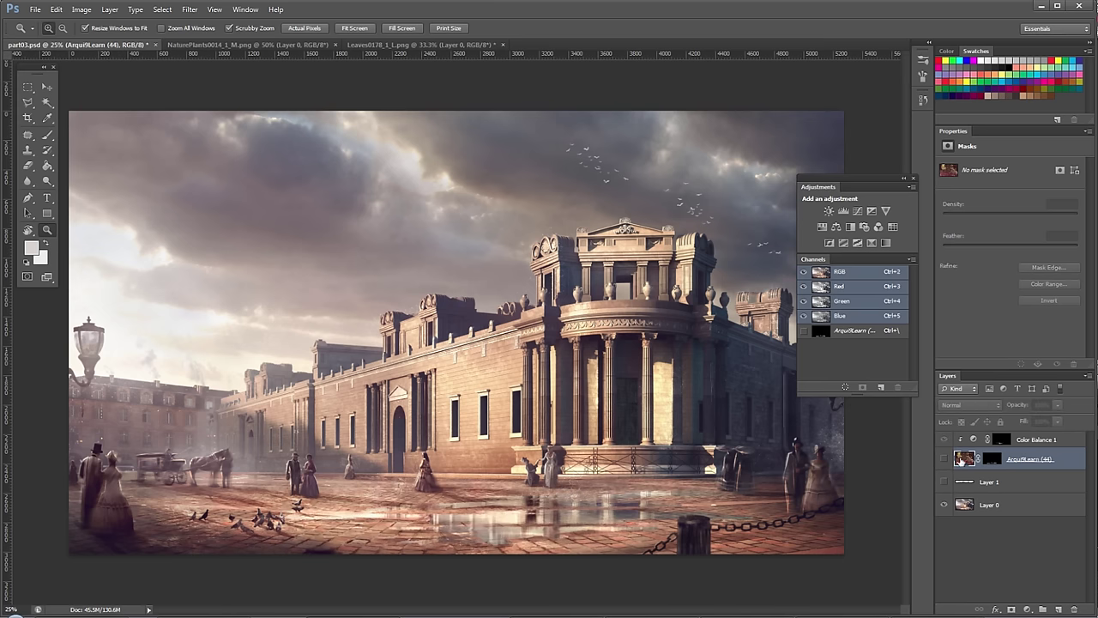
left_click(943, 459)
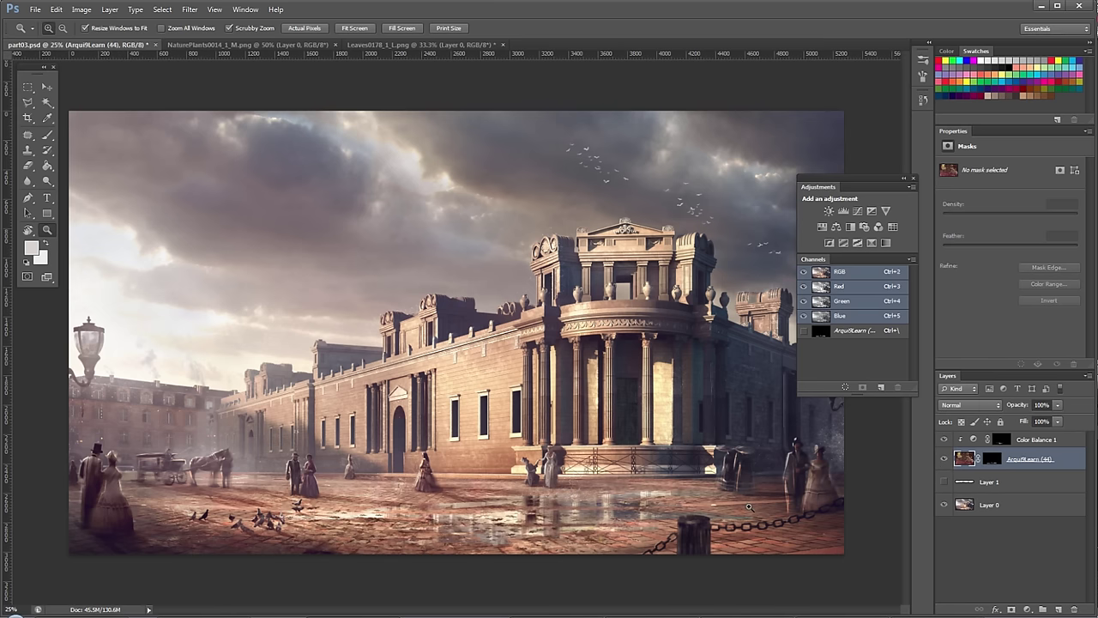
Add a Drop Shadow to the forest photo layer with 29% opacity, angle 167°, distance 8 px and size 0 px.
double_click(1045, 458)
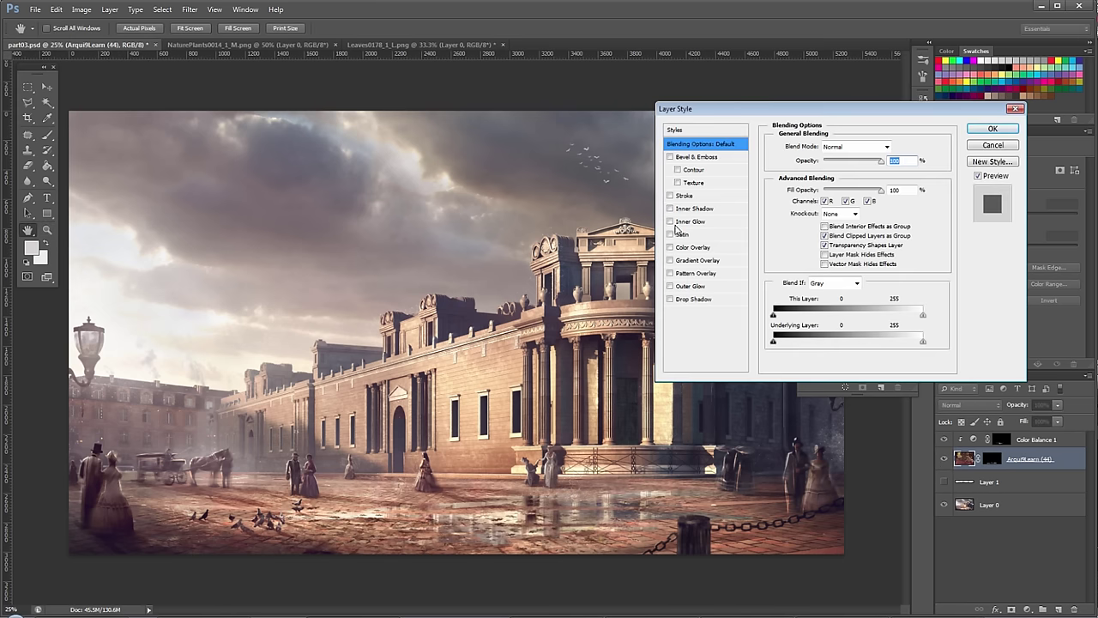
left_click(691, 301)
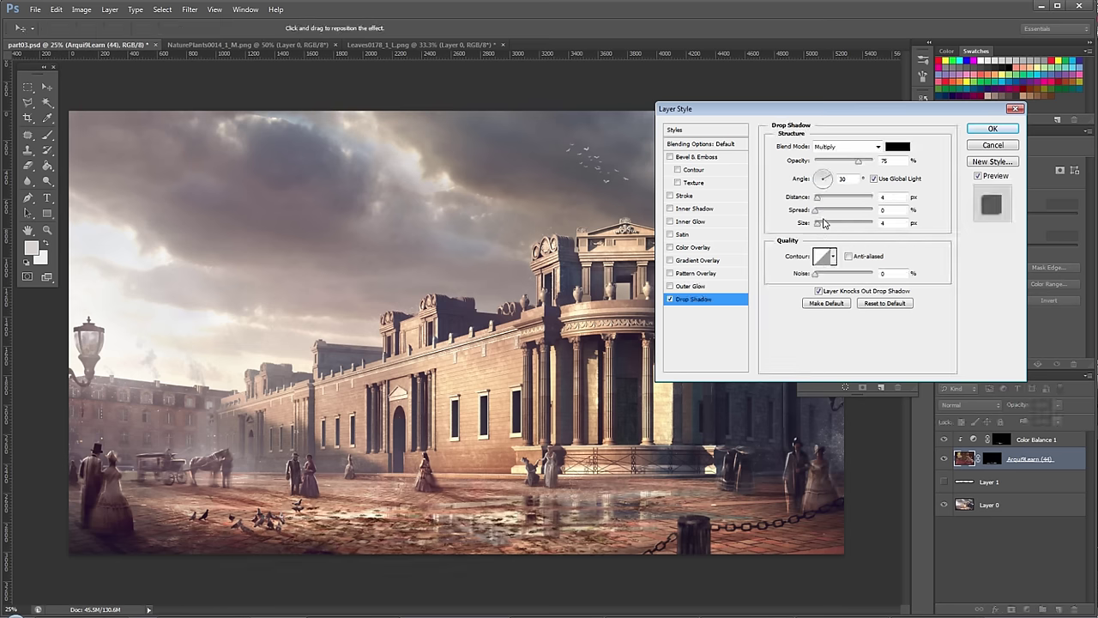
left_click(818, 178)
left_click_drag(893, 196, 864, 198)
type("2")
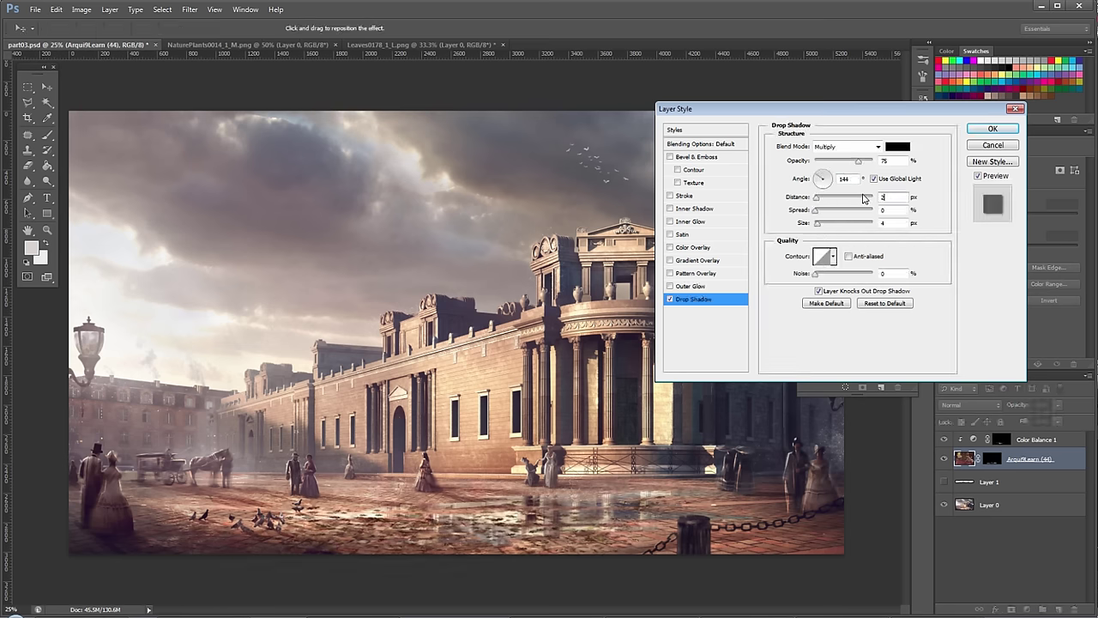
left_click_drag(857, 161, 815, 227)
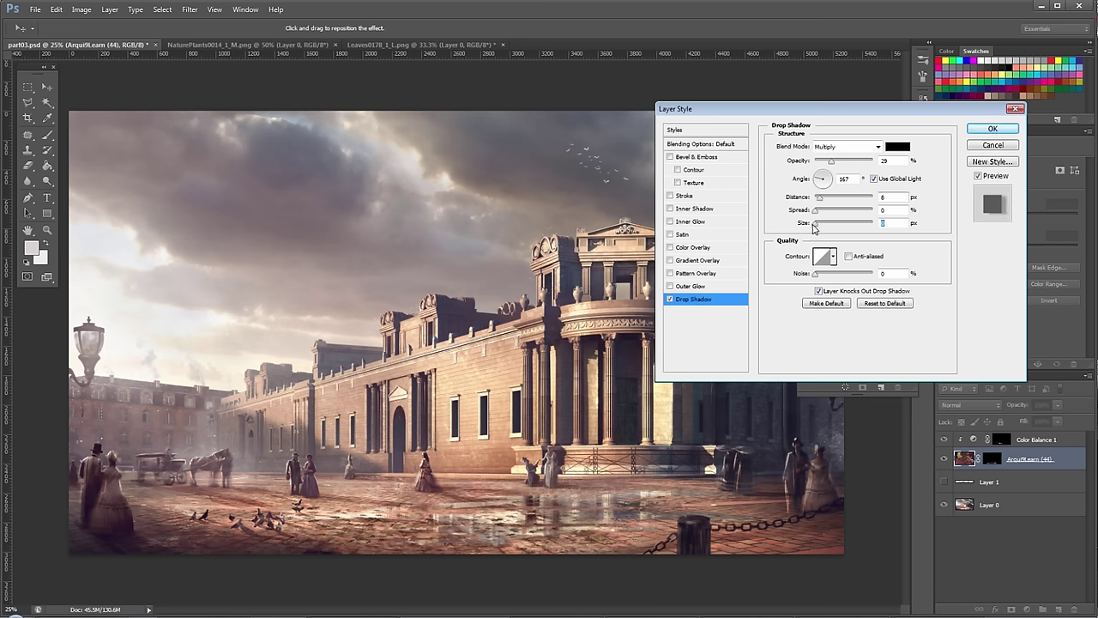
left_click(993, 128)
Examine the leaves on the wet floor up close with the drop shadow switched off and on.
key("ctrl+plus")
left_click_drag(526, 534, 539, 570)
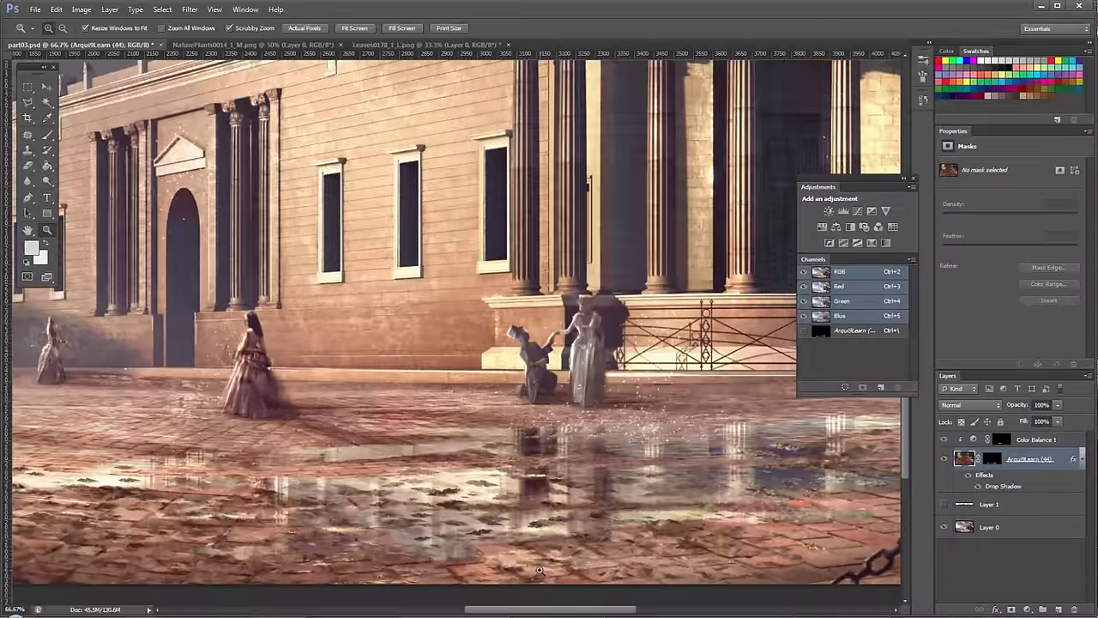
left_click(978, 487)
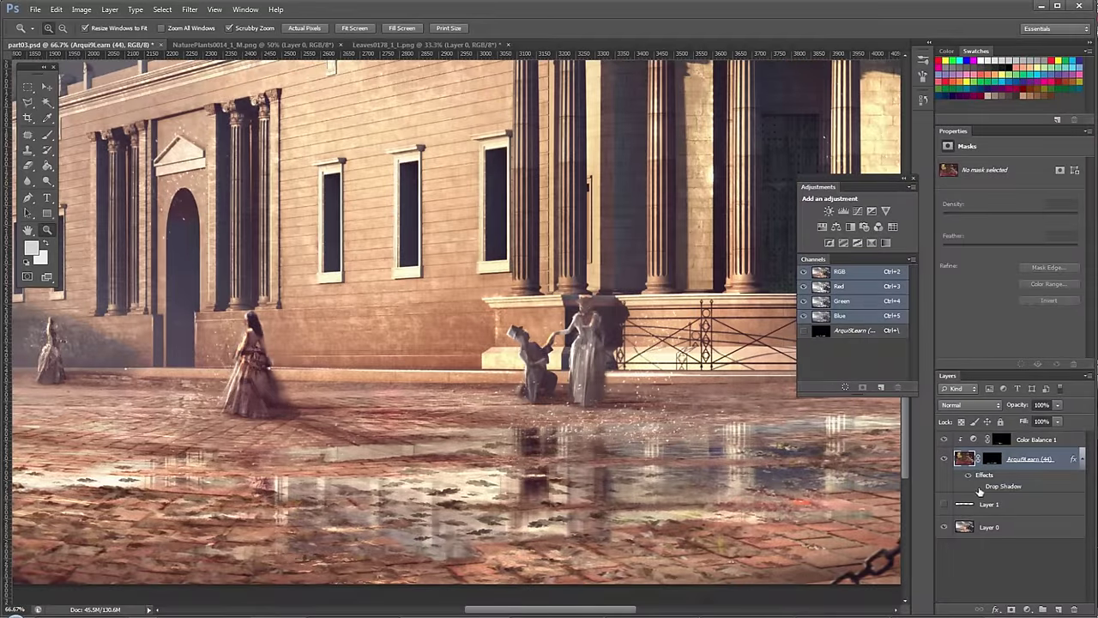
left_click(978, 489)
Readjust the opacity of the leaves' drop shadow in the layer style.
double_click(983, 479)
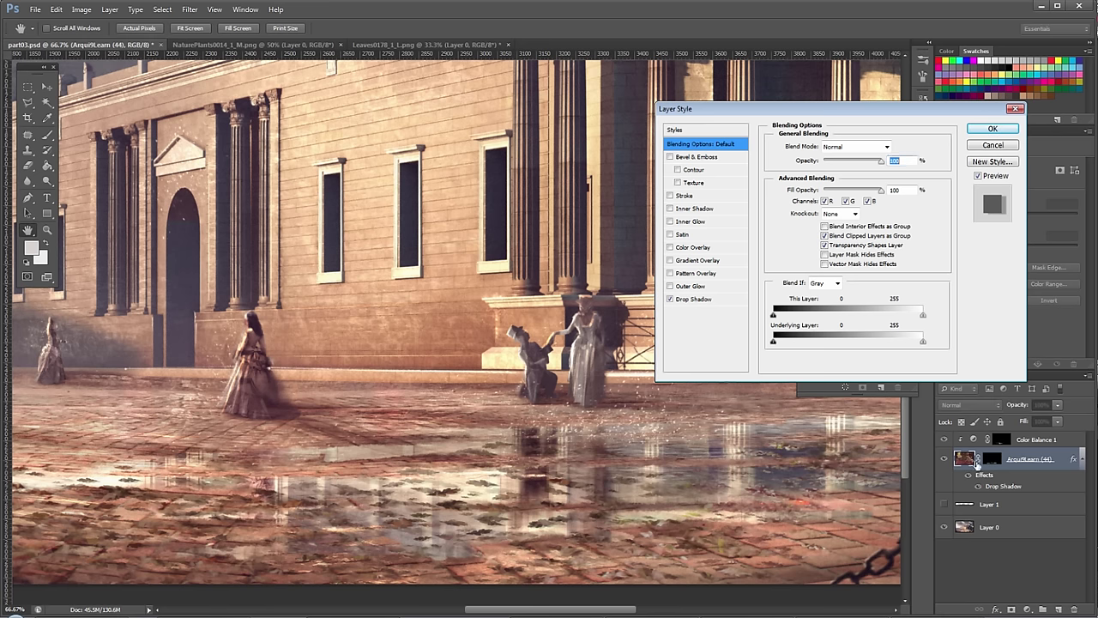
left_click(699, 299)
mouse_move(842, 167)
left_mouse_down()
mouse_move(861, 165)
mouse_move(839, 166)
left_mouse_up()
key("Return")
Display the forest photo's layer mask on its own to examine the painted leaf shapes.
left_click(993, 458, "alt")
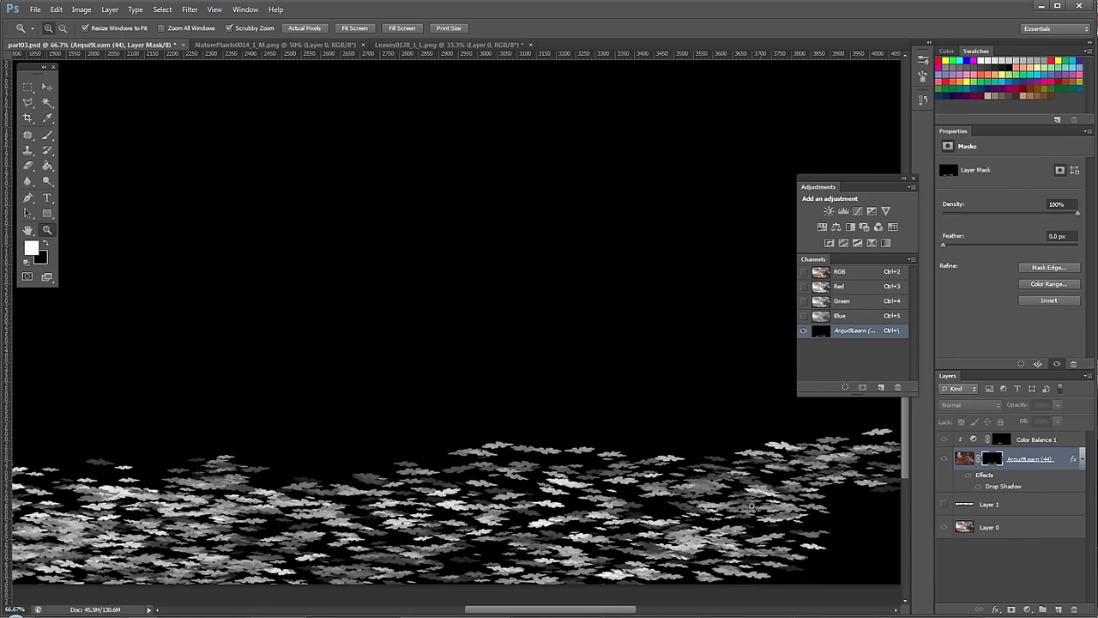
Brighten the leaf shapes in the forest photo's layer mask using Levels with white input 159, and return to the full image.
left_click(578, 476, "alt")
left_click(577, 476, "alt")
left_click(578, 476, "alt")
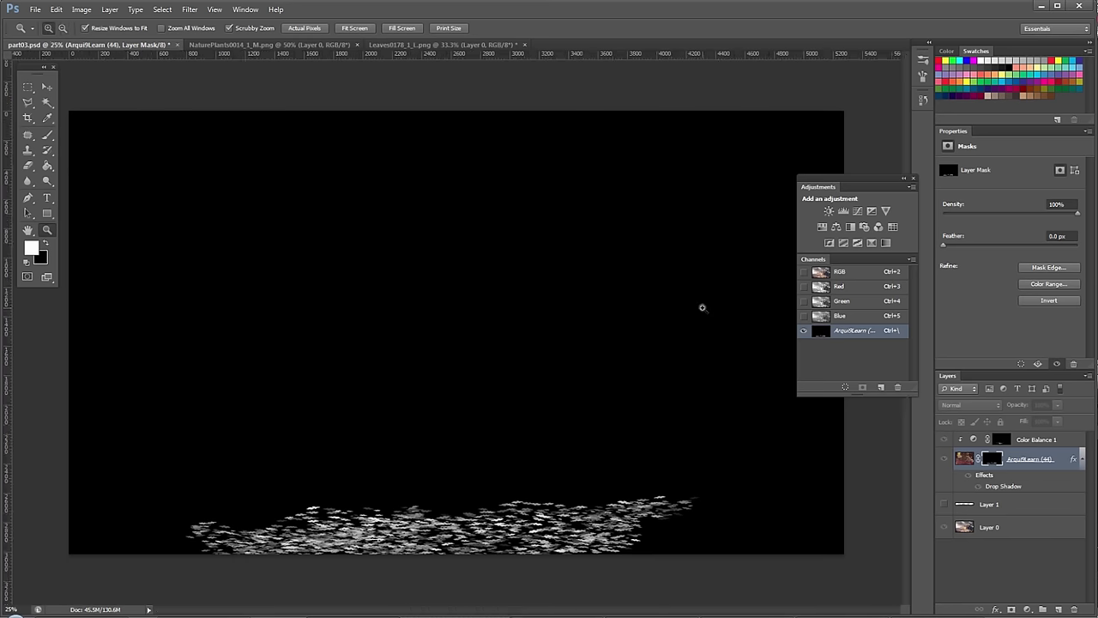
key("ctrl+l")
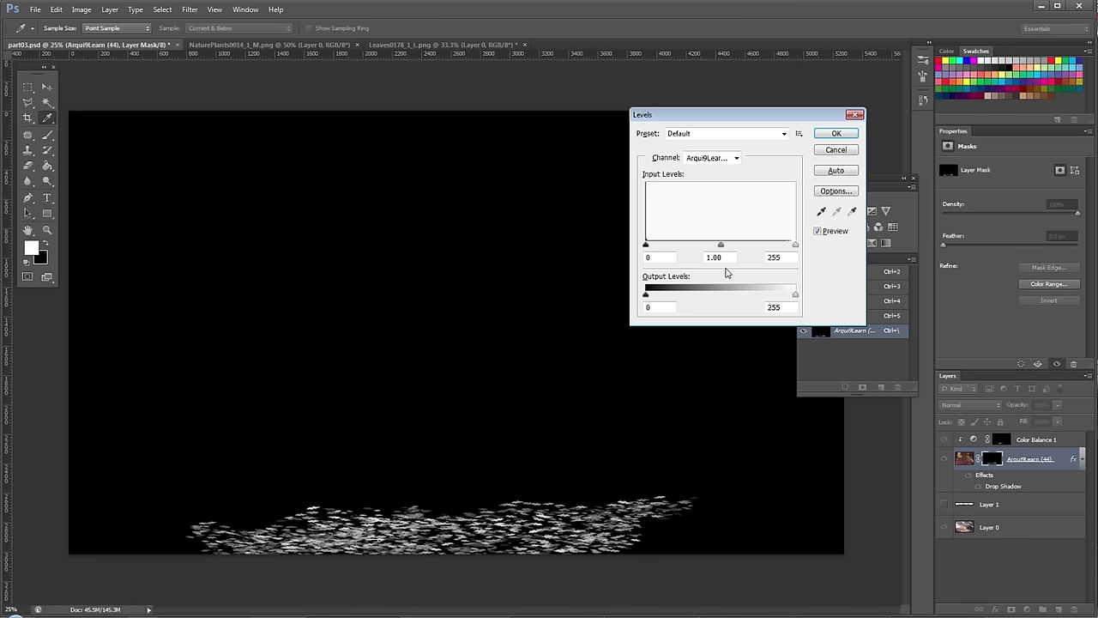
left_click_drag(794, 245, 740, 247)
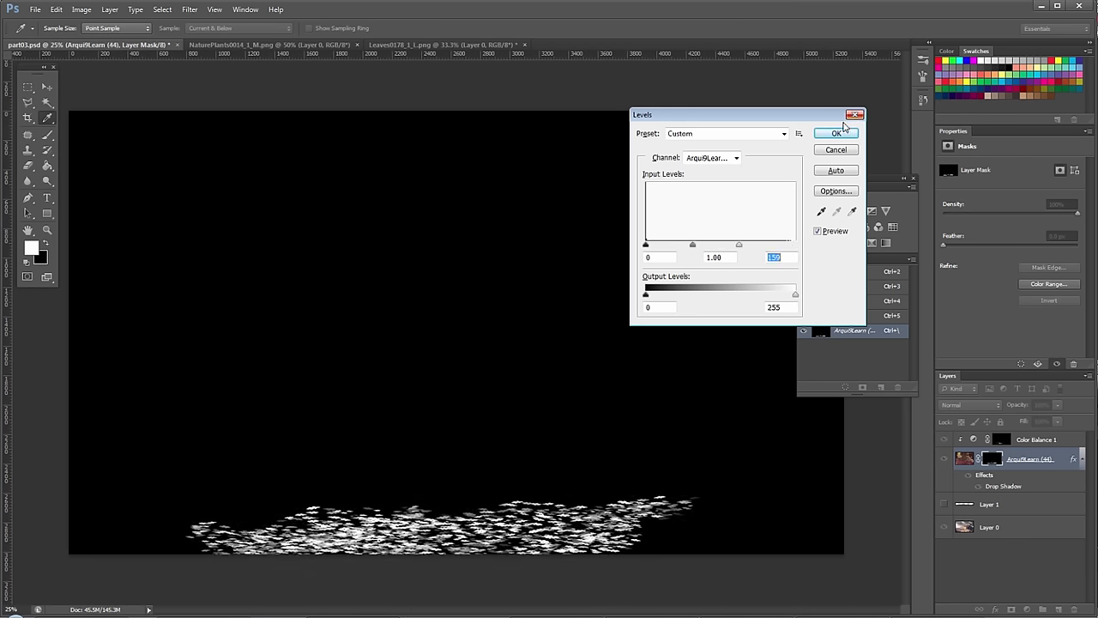
left_click(837, 134)
left_click(991, 458, "alt")
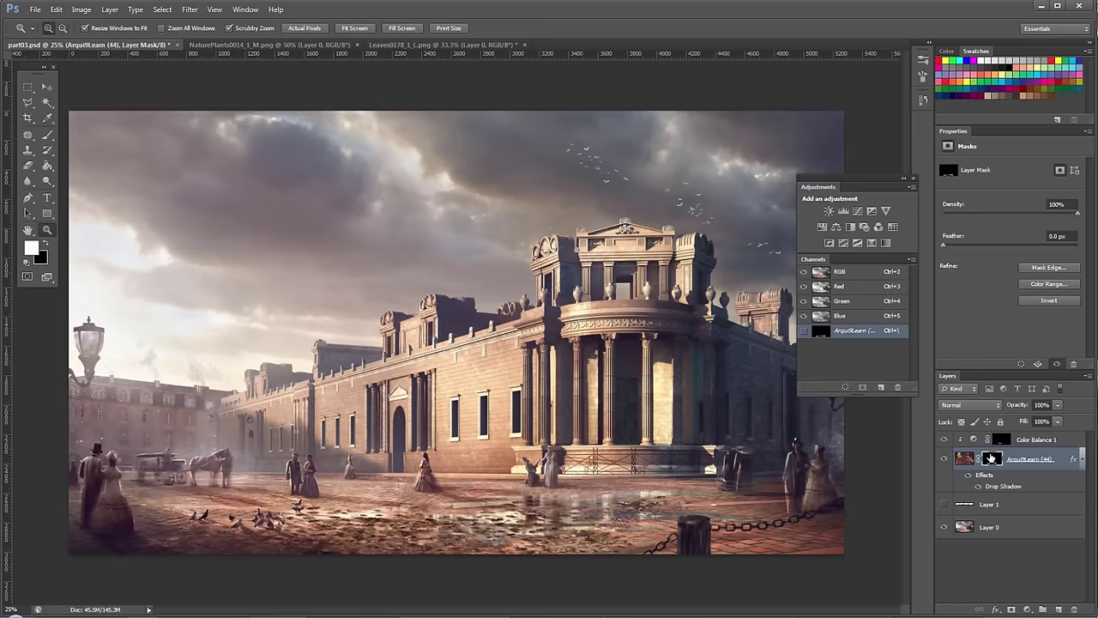
left_click(517, 539)
left_click(518, 539)
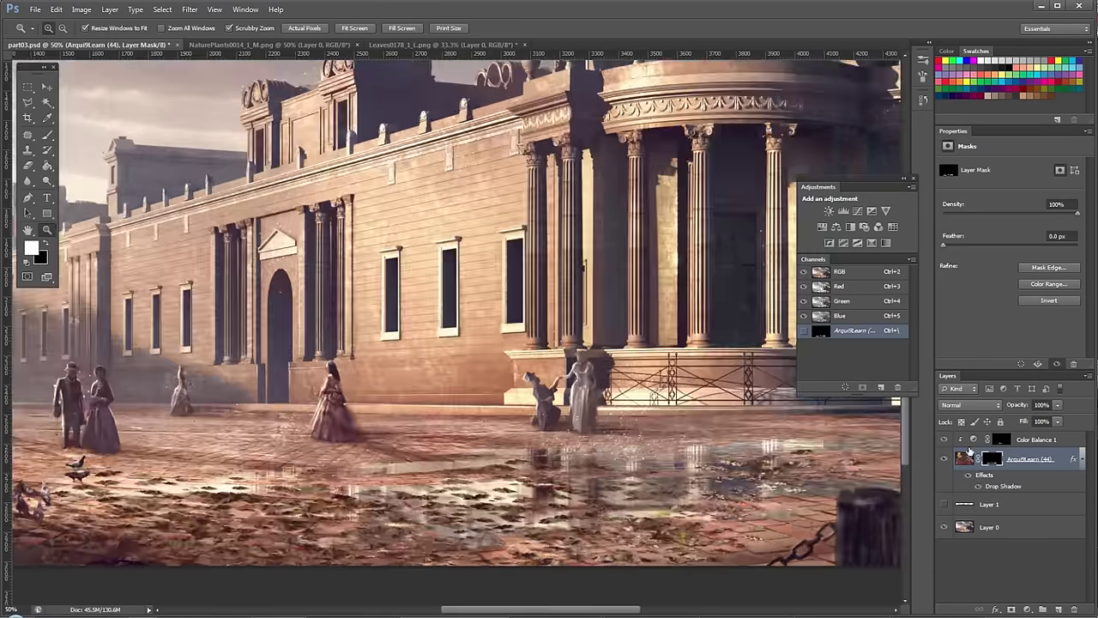
key("ctrl+l")
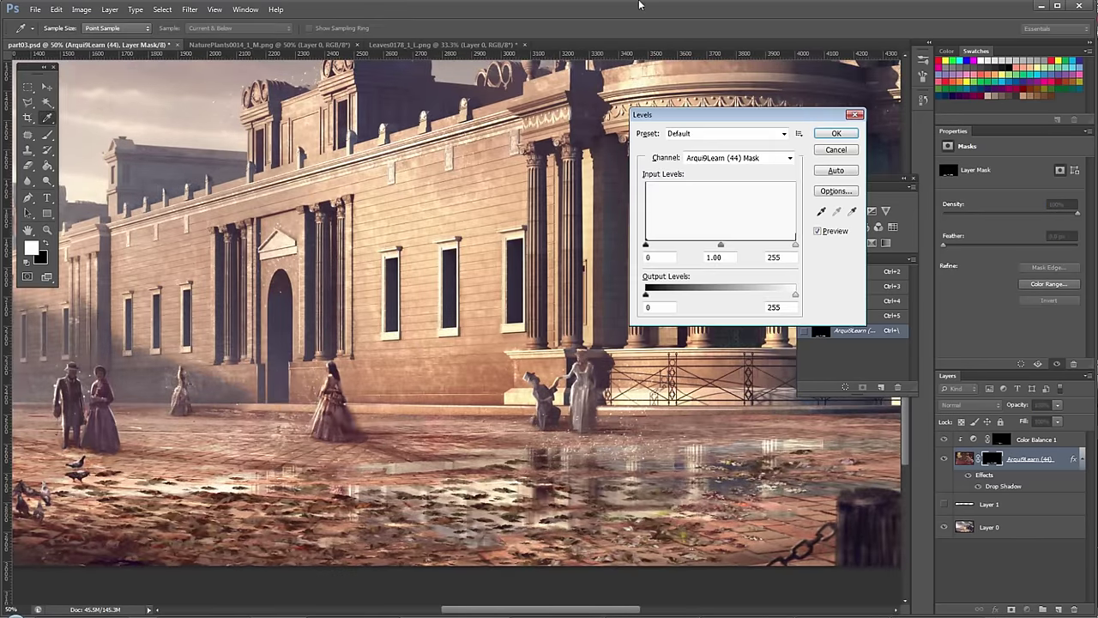
left_click_drag(646, 296, 661, 298)
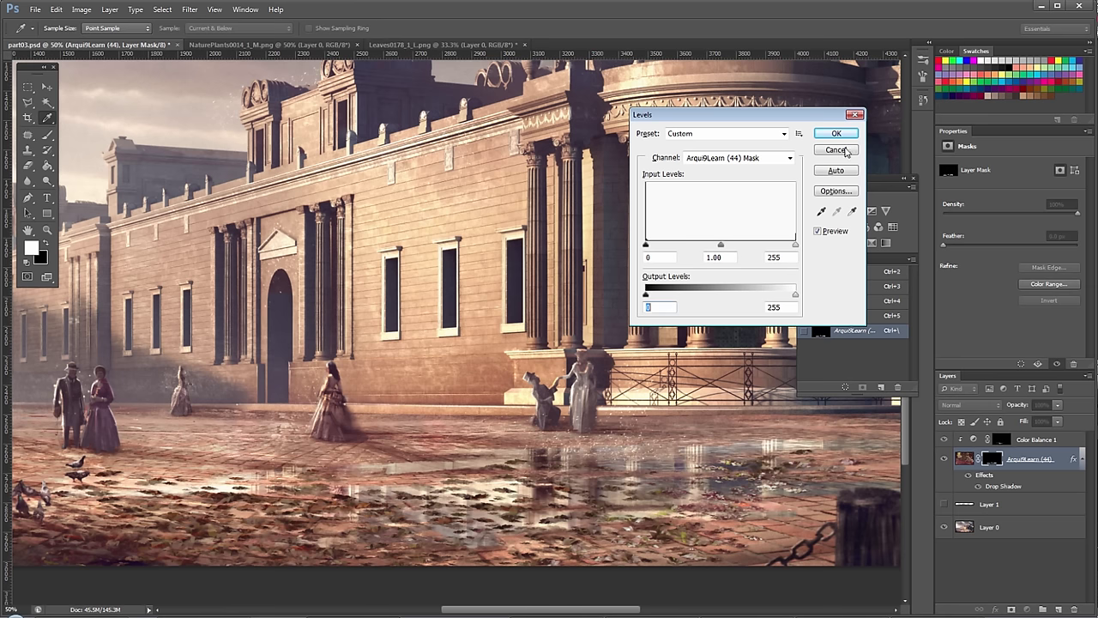
left_click(836, 134)
Lighten the forest photo itself using Levels with midtone input 1.11 and black output 15.
left_click(965, 458)
key("ctrl+l")
left_click_drag(646, 295, 670, 296)
left_click_drag(721, 245, 715, 247)
left_click_drag(669, 295, 655, 295)
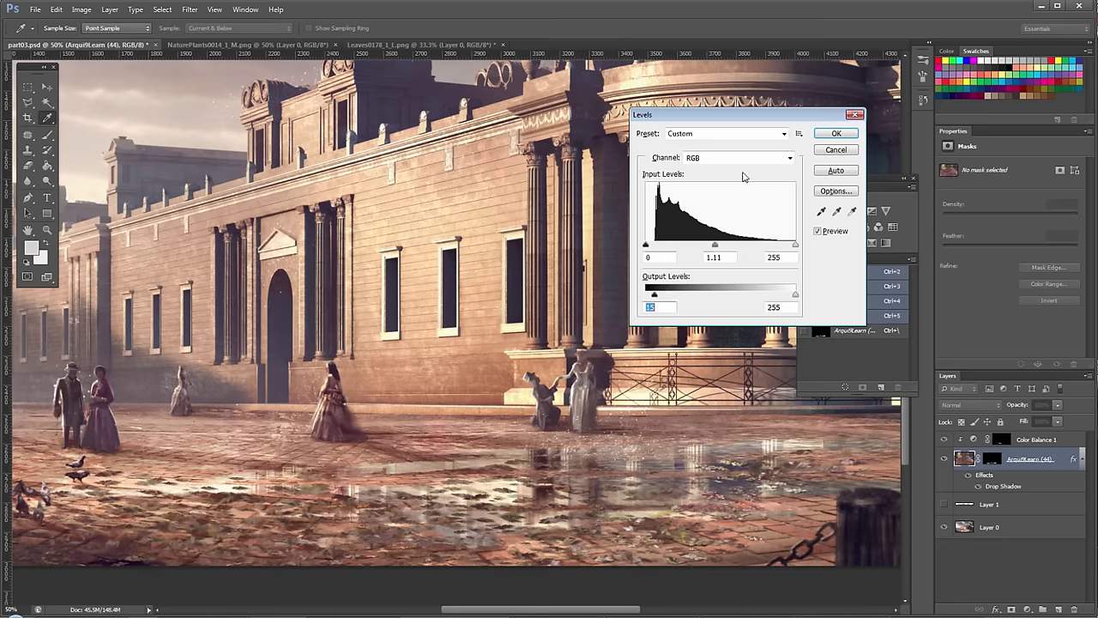
left_click(833, 135)
key("z")
left_click(599, 410, "alt")
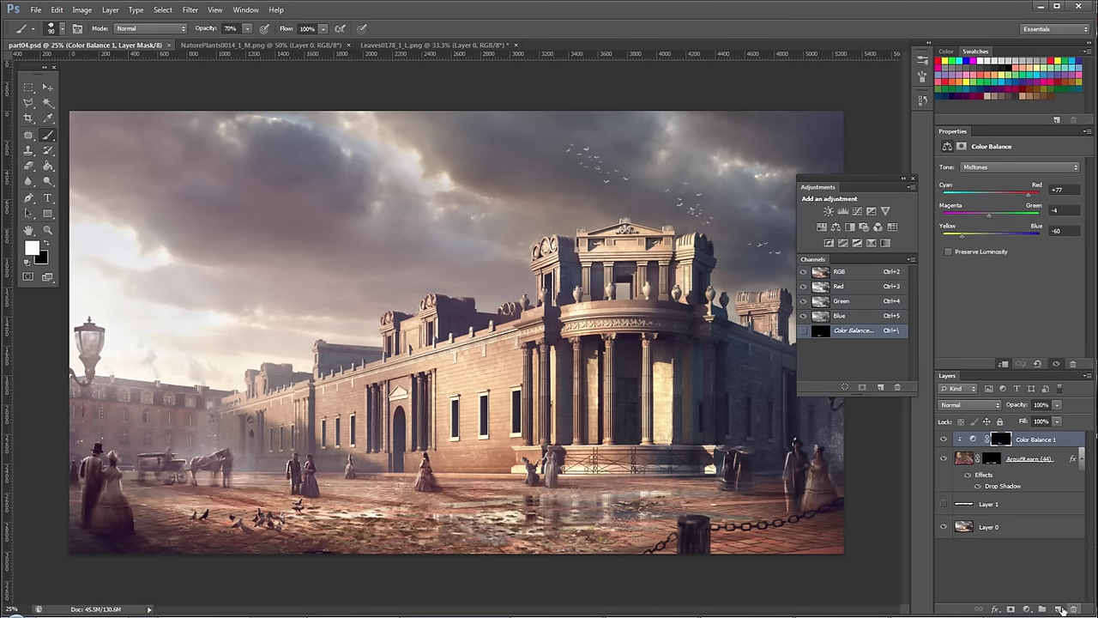
Add a new layer above Color Balance 1 and save the current leaf brush as the preset Personal 1, including its size.
left_click(1058, 609)
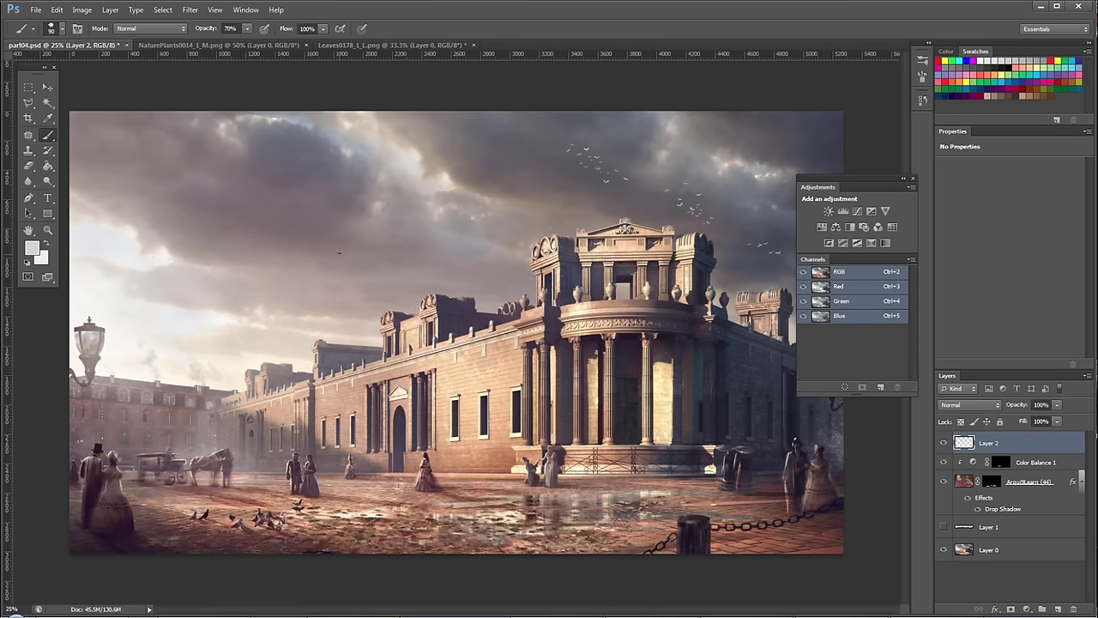
key("F5")
left_click(657, 52)
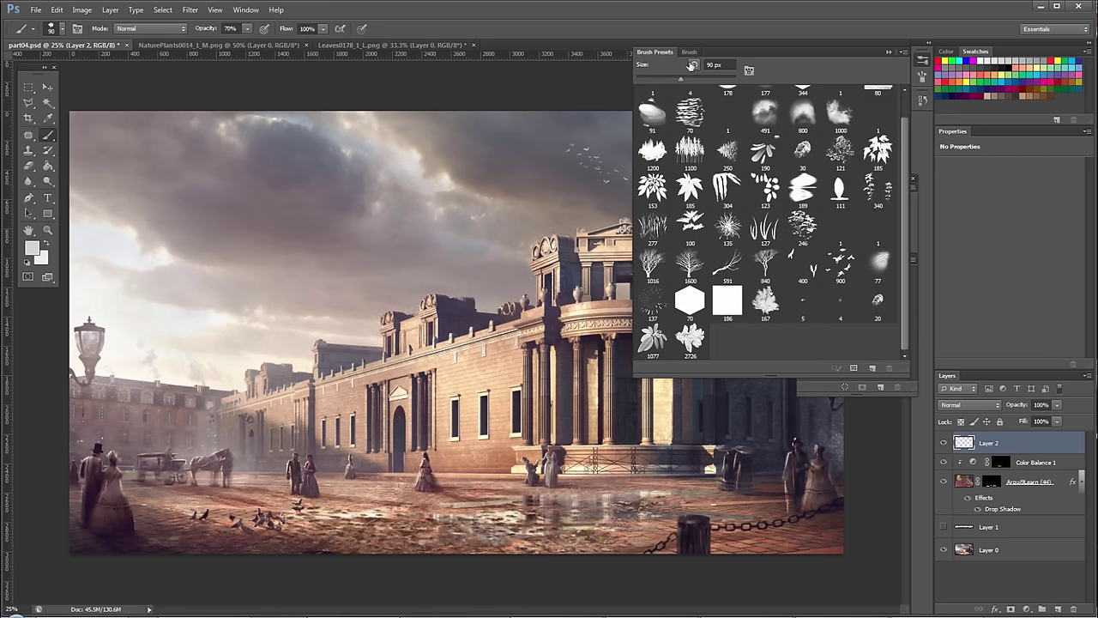
left_click(872, 368)
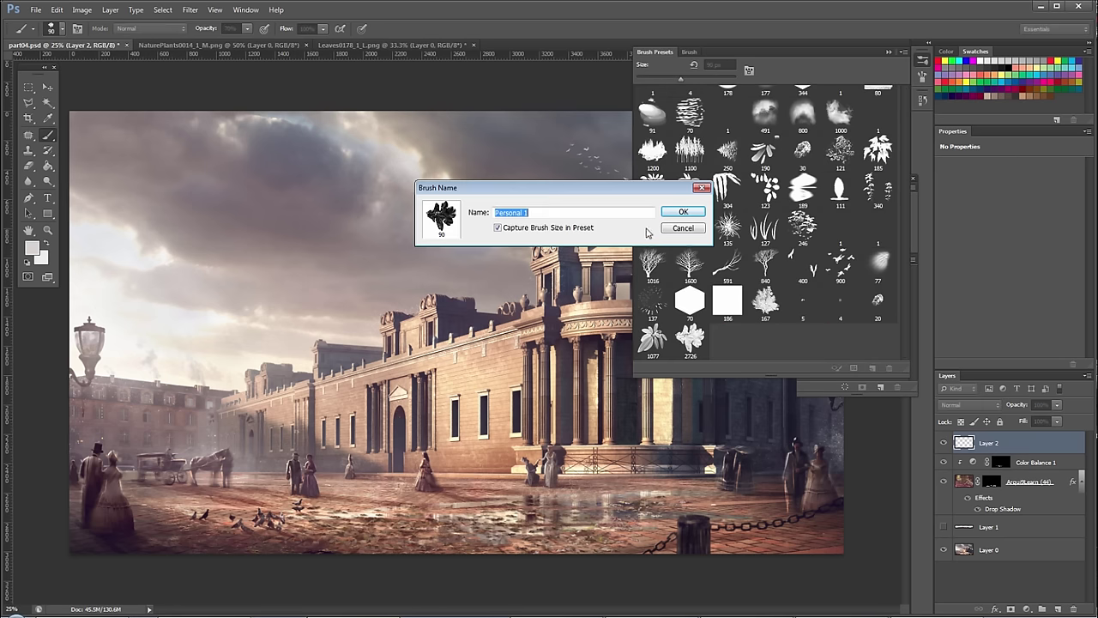
left_click(674, 213)
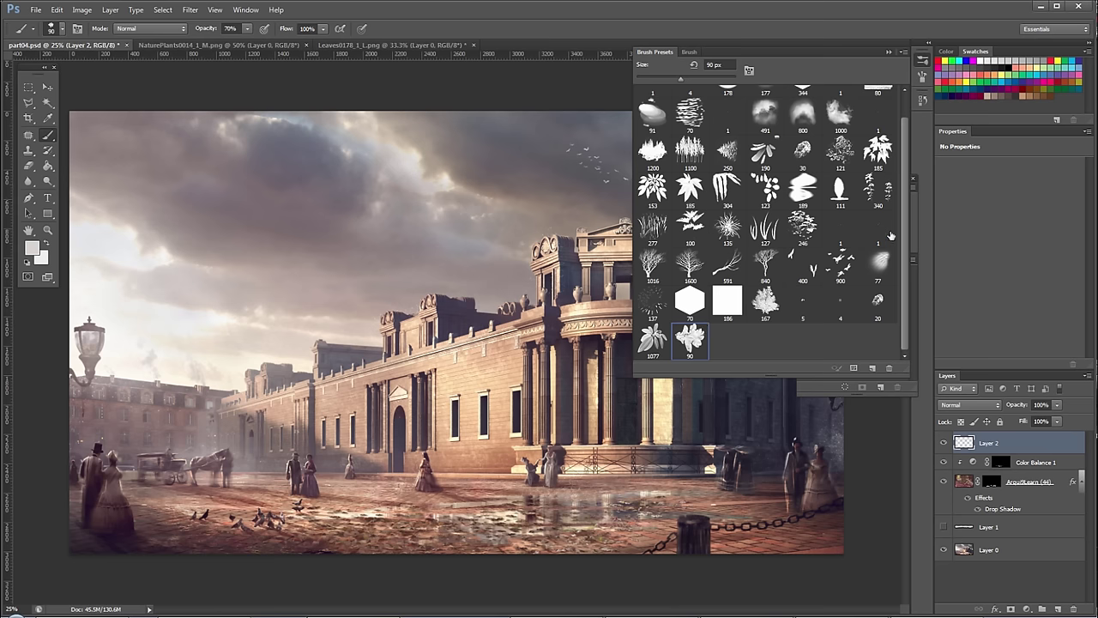
Choose the 400 px bird brush, set the foreground color to white and reduce the brush size to 150 px.
scroll(900, 214, "up", 1)
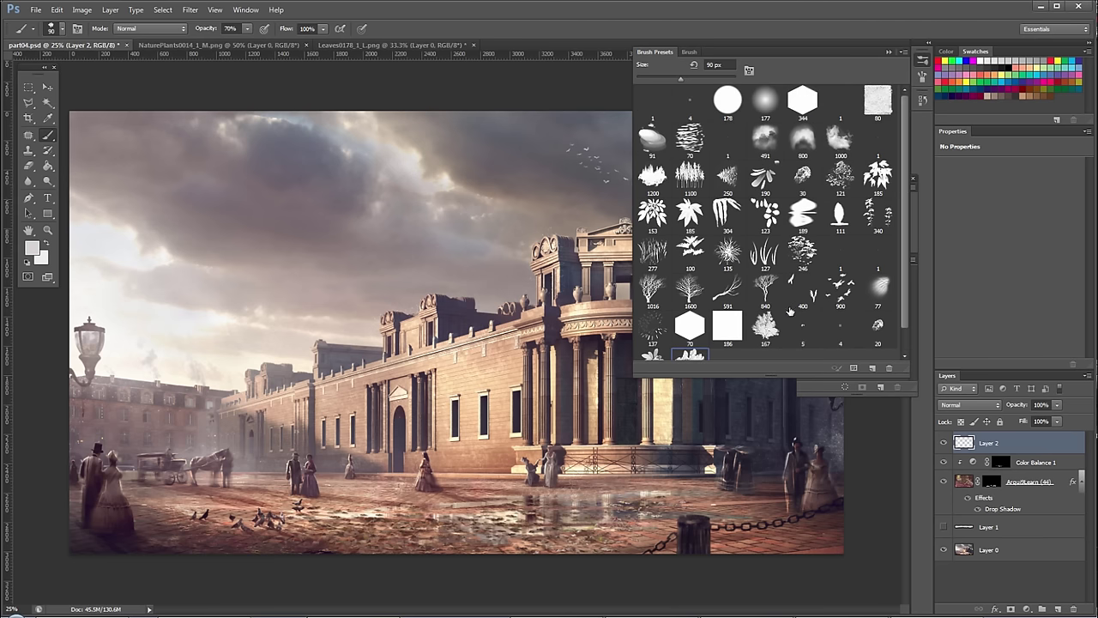
left_click(793, 296)
key("d")
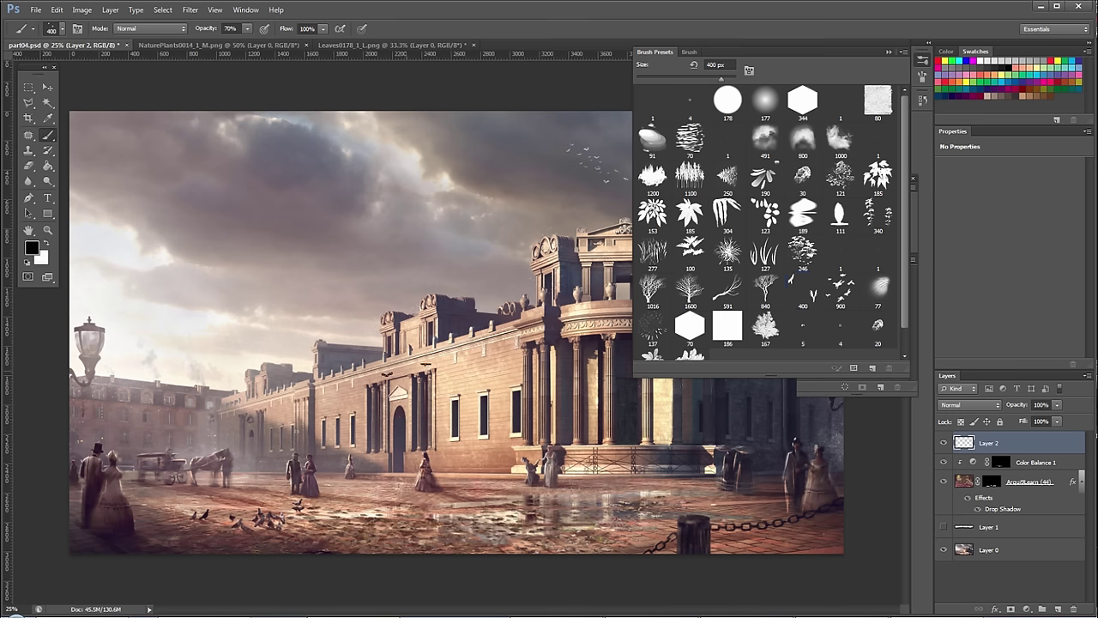
key("x")
key("bracketleft")
Turn off Shape Dynamics, Scattering and Transfer for the bird brush and display its tip shape settings.
left_click(687, 53)
left_click(646, 152)
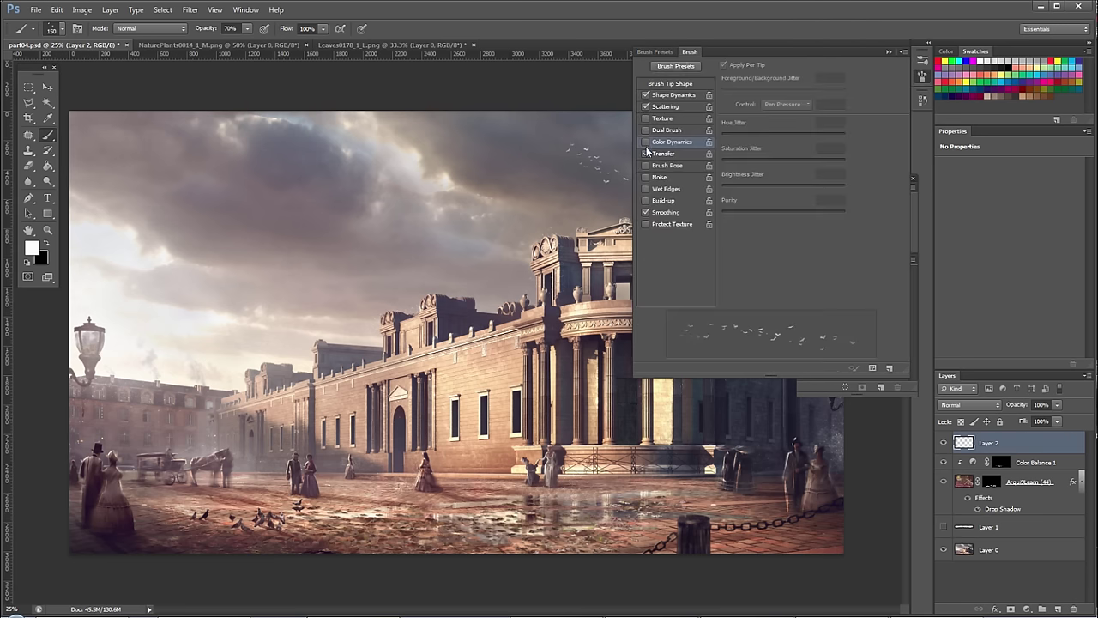
left_click(646, 154)
left_click(647, 96)
left_click(646, 95)
left_click(646, 95)
left_click(646, 106)
left_click(646, 154)
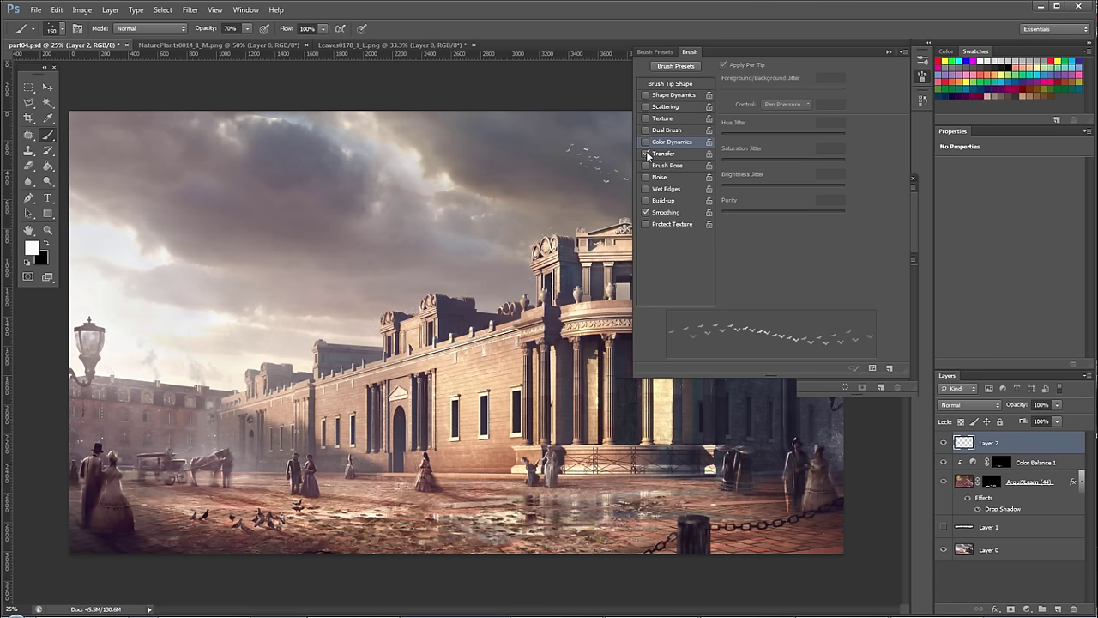
left_click(665, 67)
left_click(689, 53)
left_click(673, 85)
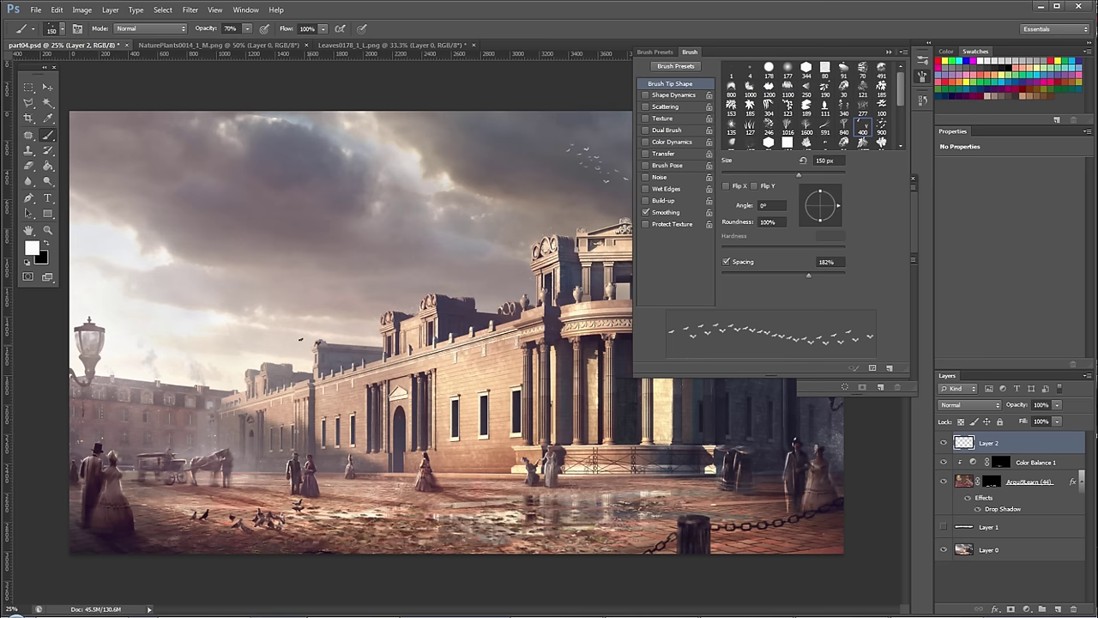
Paint trial rows of uniform birds across the cloudy sky, reload the 400 px bird brush preset and undo the trial painting.
left_click_drag(184, 292, 367, 309)
left_click_drag(196, 242, 403, 247)
left_click(860, 129)
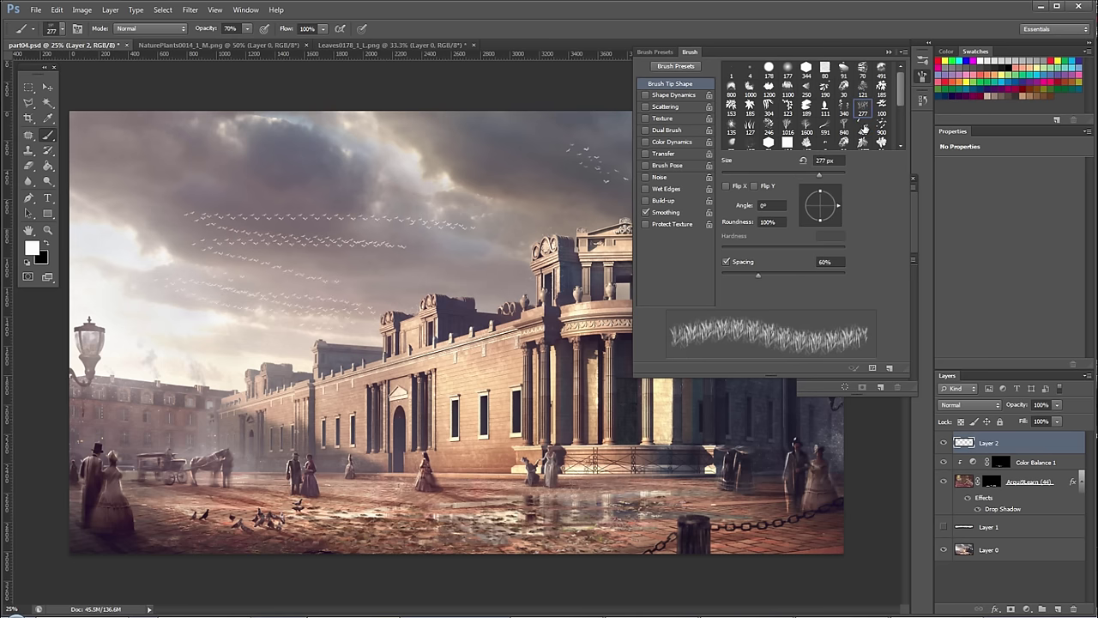
left_click(676, 66)
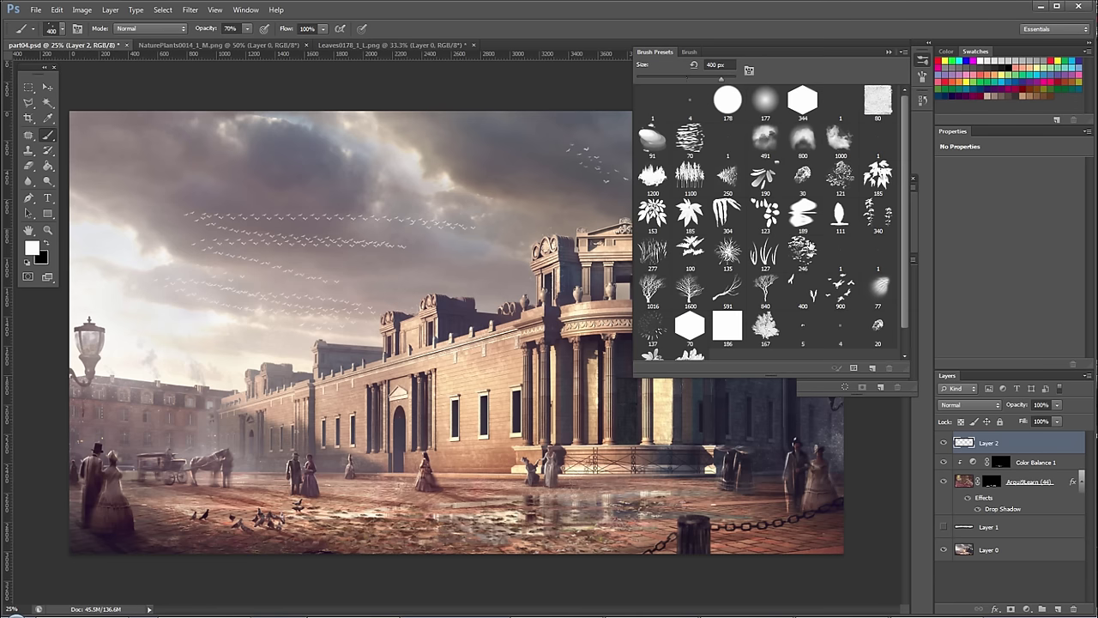
left_click(812, 294)
key("ctrl+z")
Paint small scattered flocks of white birds in the cloudy sky beside the tower, reducing the brush to 150 px and 100 px.
left_click_drag(224, 309, 361, 311)
key("ctrl+z")
left_click_drag(286, 311, 334, 302)
key("[")
key("[")
left_click(689, 51)
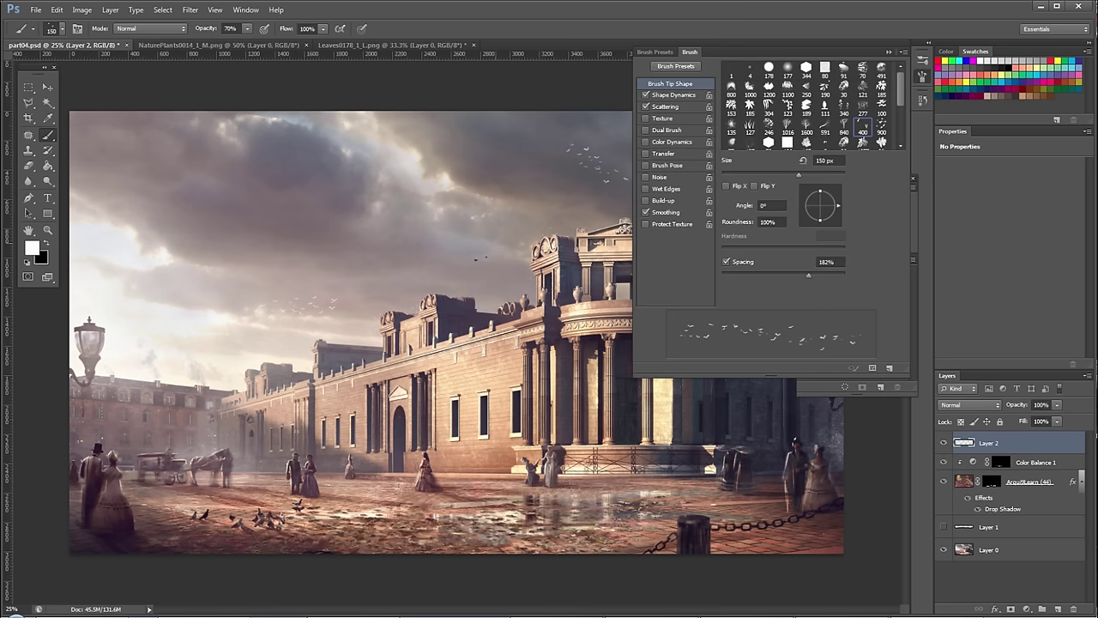
left_click(689, 52)
left_click(459, 250)
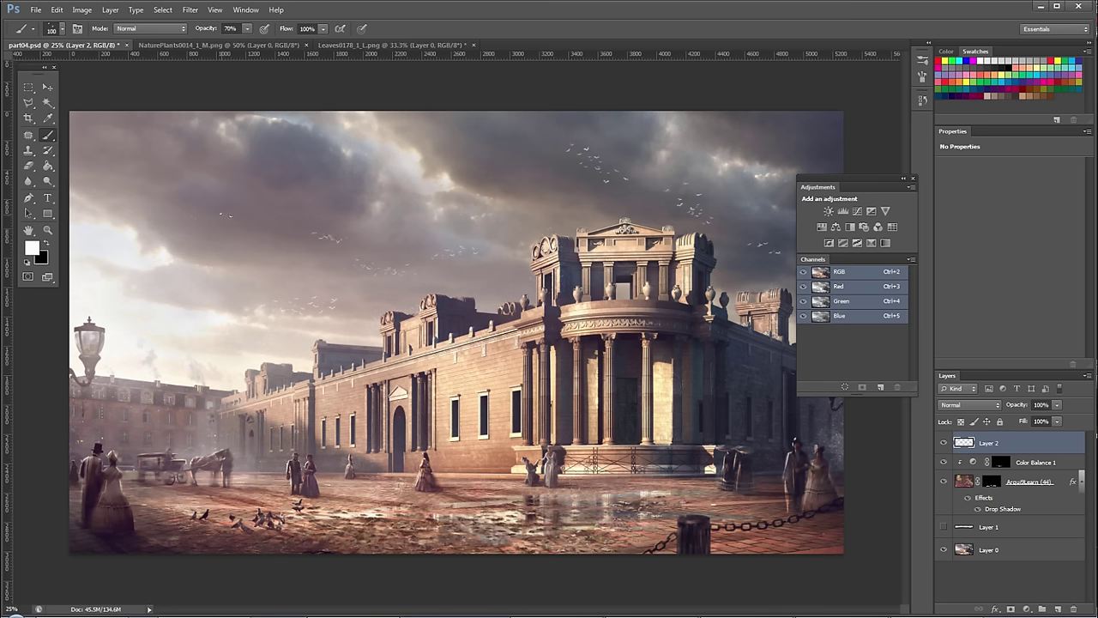
left_click(264, 217)
key("ctrl+z")
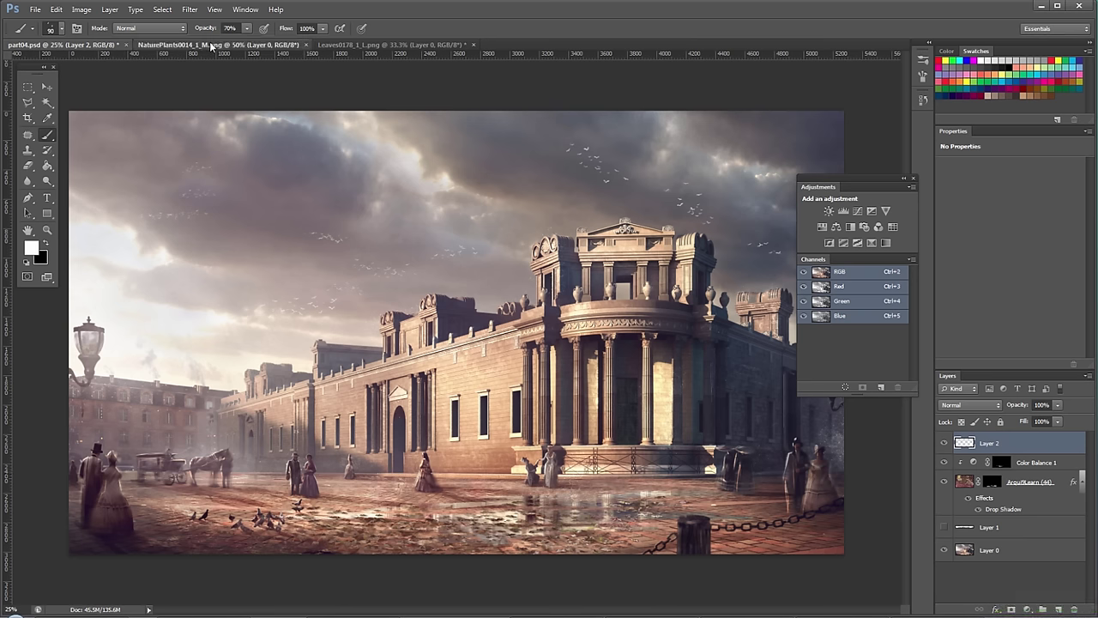
In the NaturePlants0014_1_M.png document, add a new layer beneath Layer 0 and cover it with a white rectangle as the grass background.
left_click(217, 44)
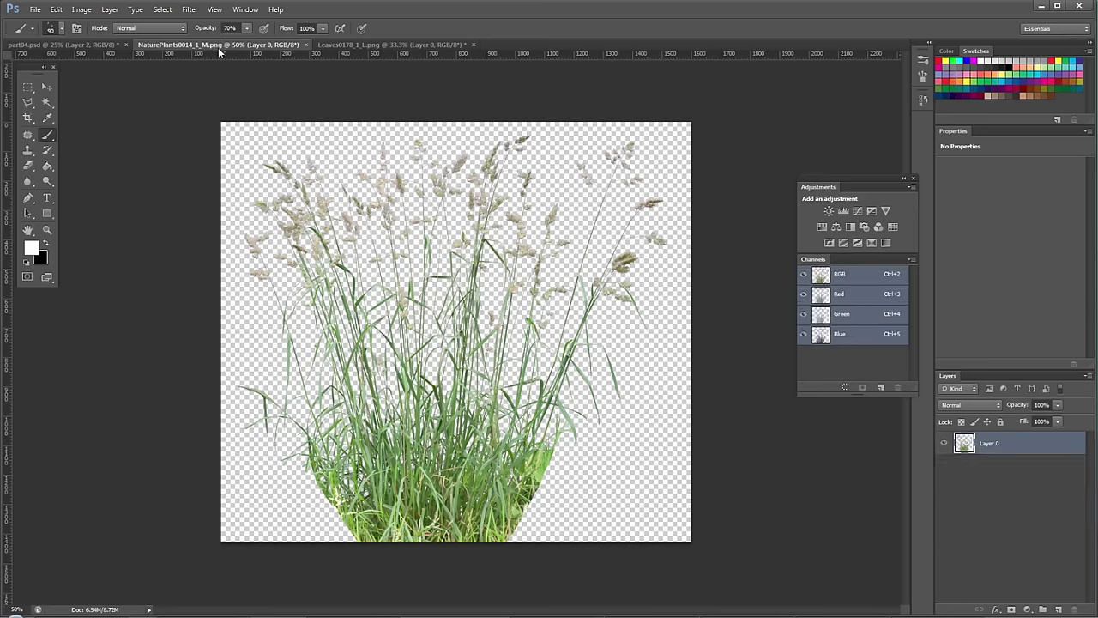
left_click(1058, 608)
left_click_drag(996, 472, 997, 474)
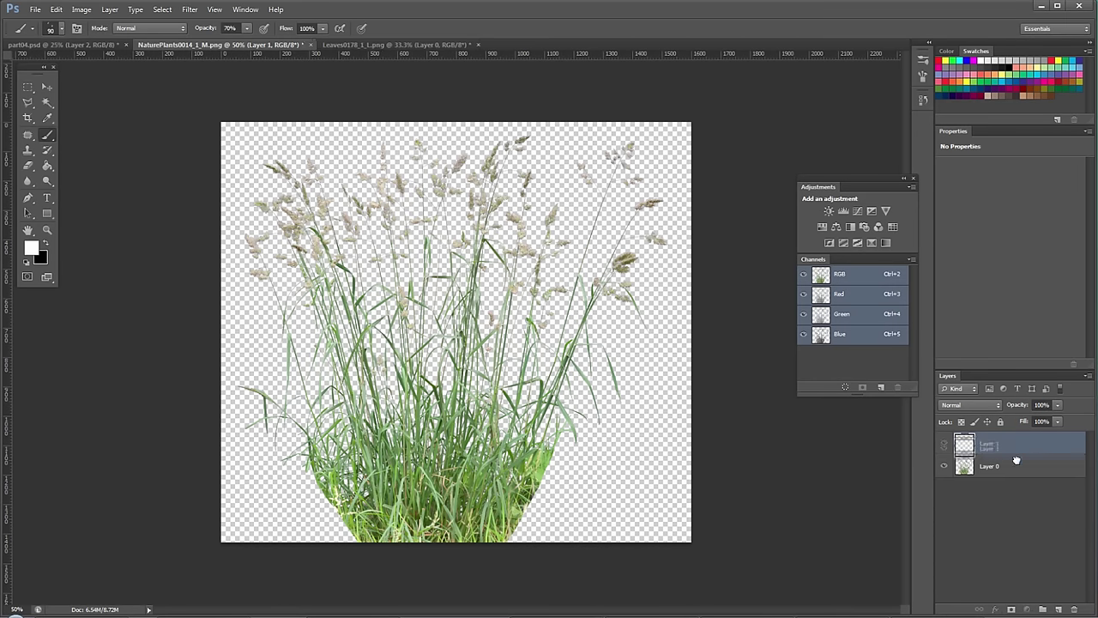
key("u")
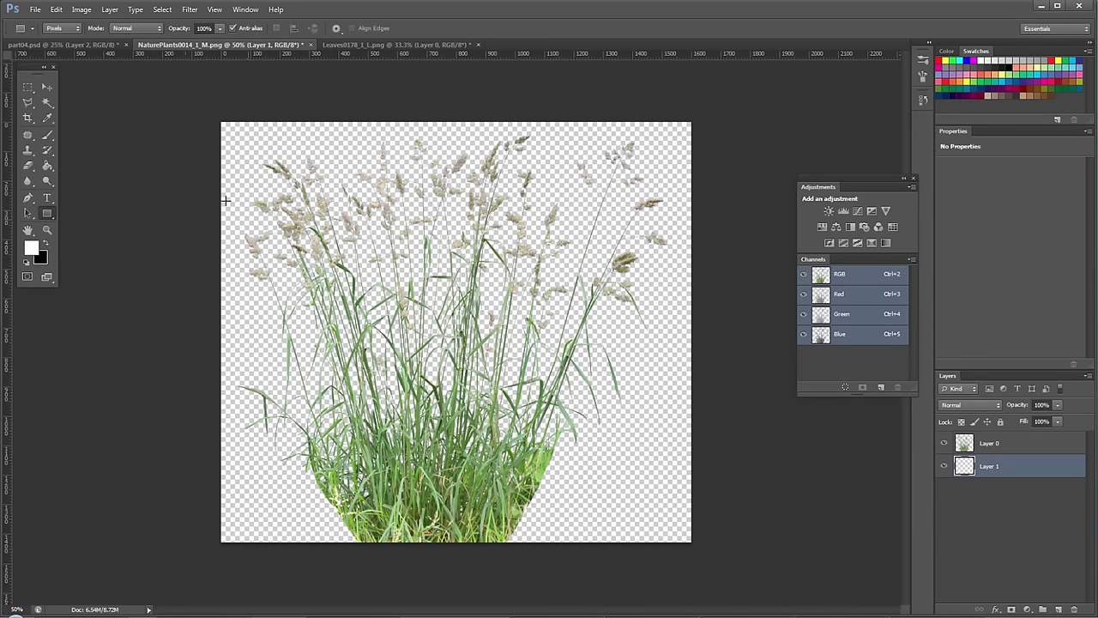
left_click_drag(161, 91, 866, 573)
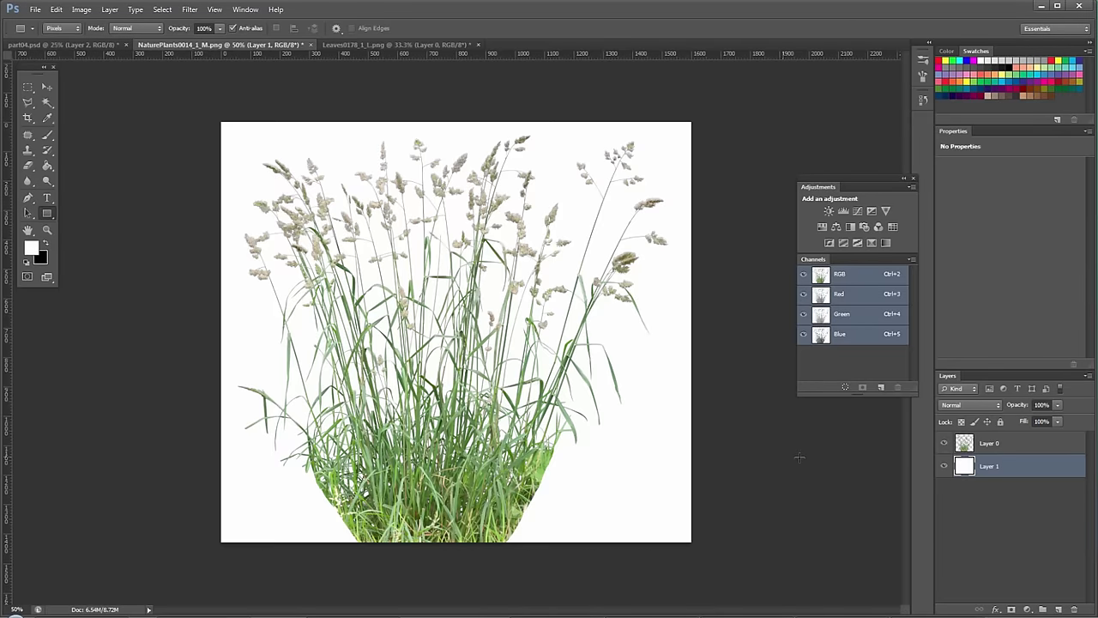
Desaturate and darken the grass on Layer 0 using Hue/Saturation with saturation -100 and lightness -20.
left_click(978, 443)
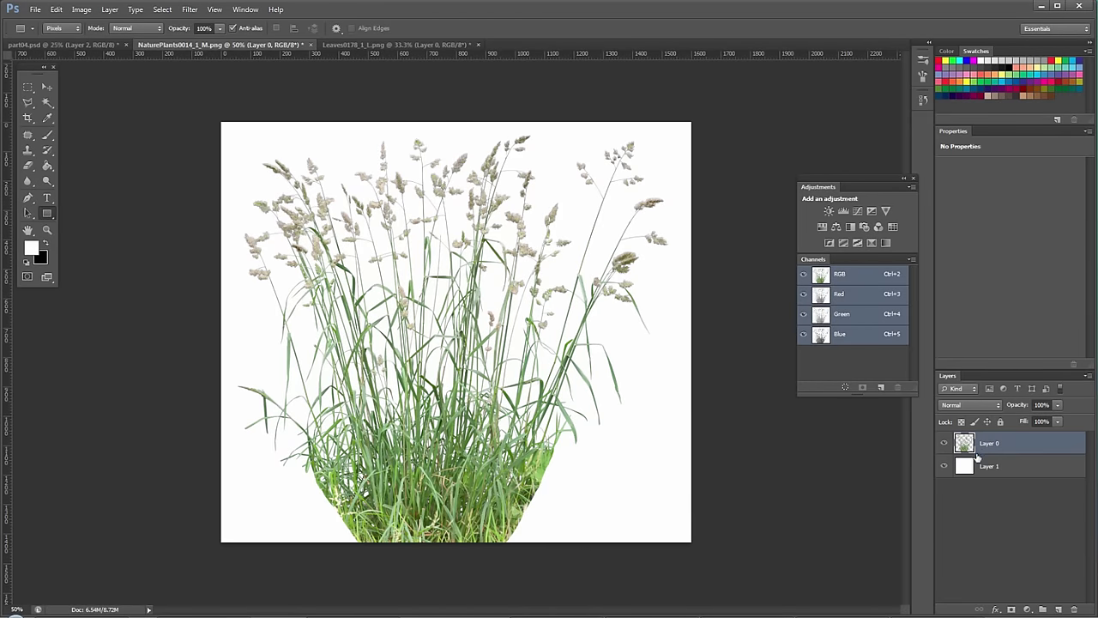
key("ctrl+u")
left_click_drag(773, 218, 714, 191)
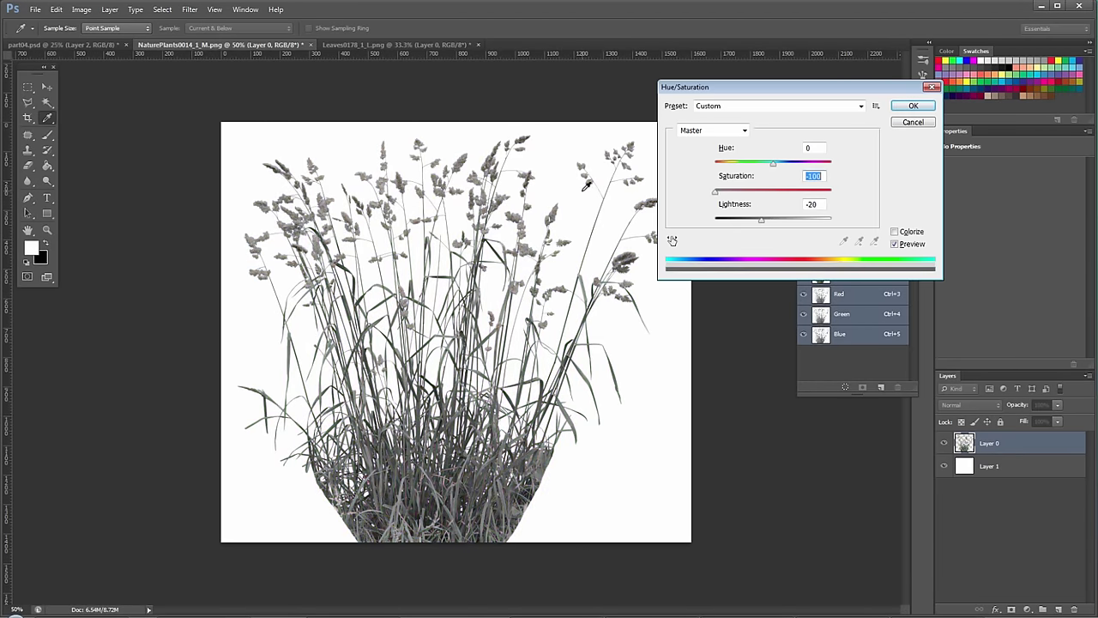
left_click(911, 106)
Darken the gray grass further using Levels with midtone input 0.80 and a lowered white output level.
key("ctrl+l")
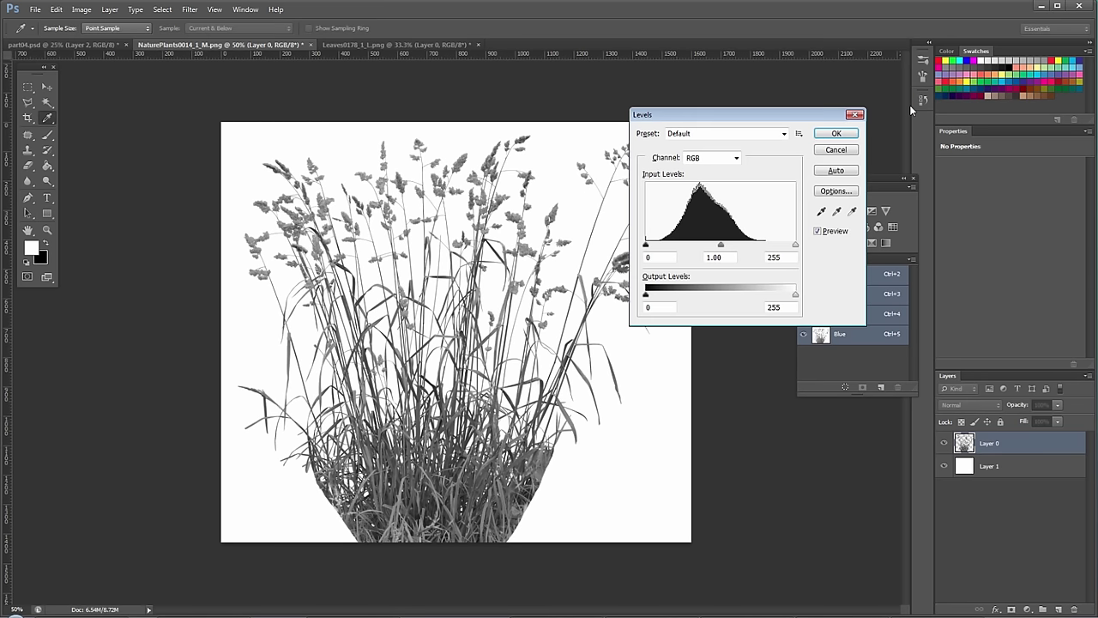
left_click_drag(721, 245, 729, 244)
left_click_drag(795, 245, 790, 245)
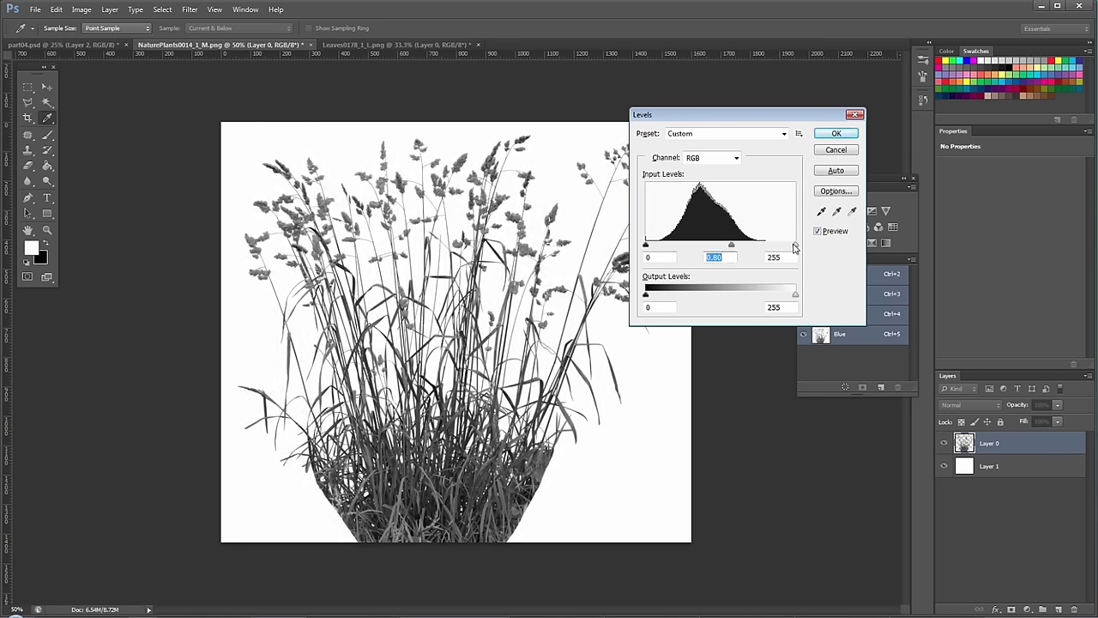
left_click_drag(796, 294, 723, 295)
left_click(829, 137)
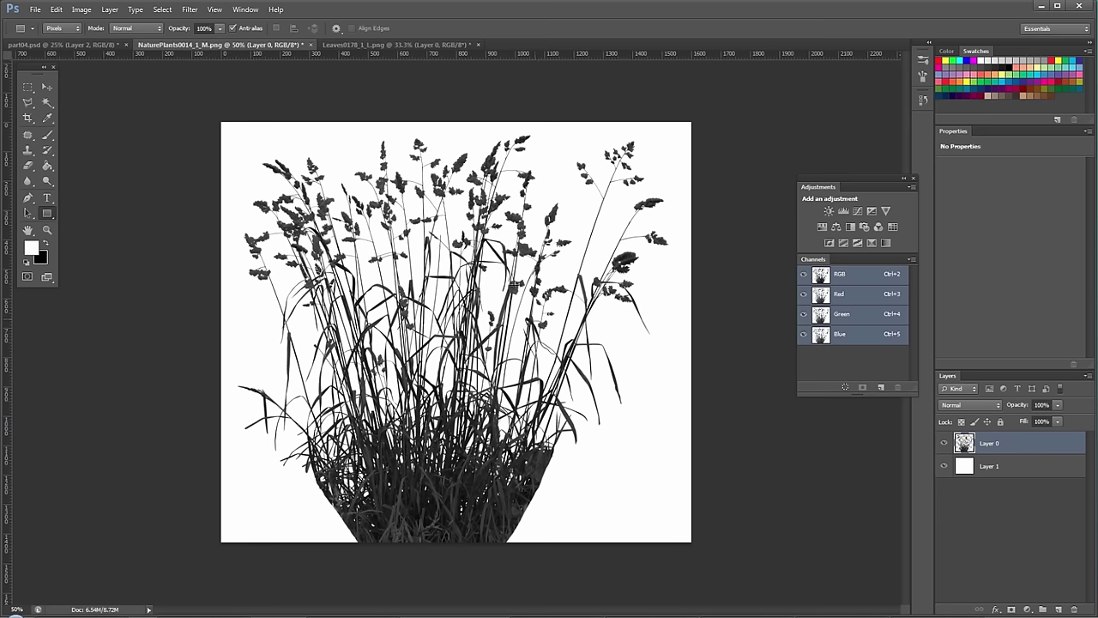
Select the entire grass canvas and define it as a brush preset named NaturePlants0014_1_M.png.
left_click(27, 86)
left_click_drag(197, 62, 712, 558)
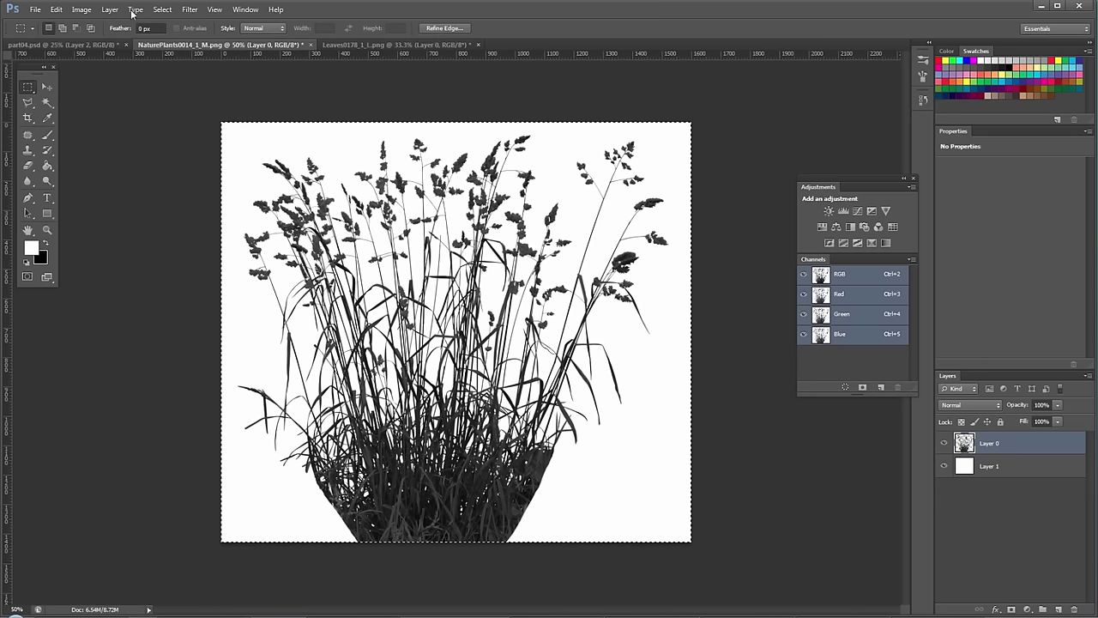
left_click(56, 10)
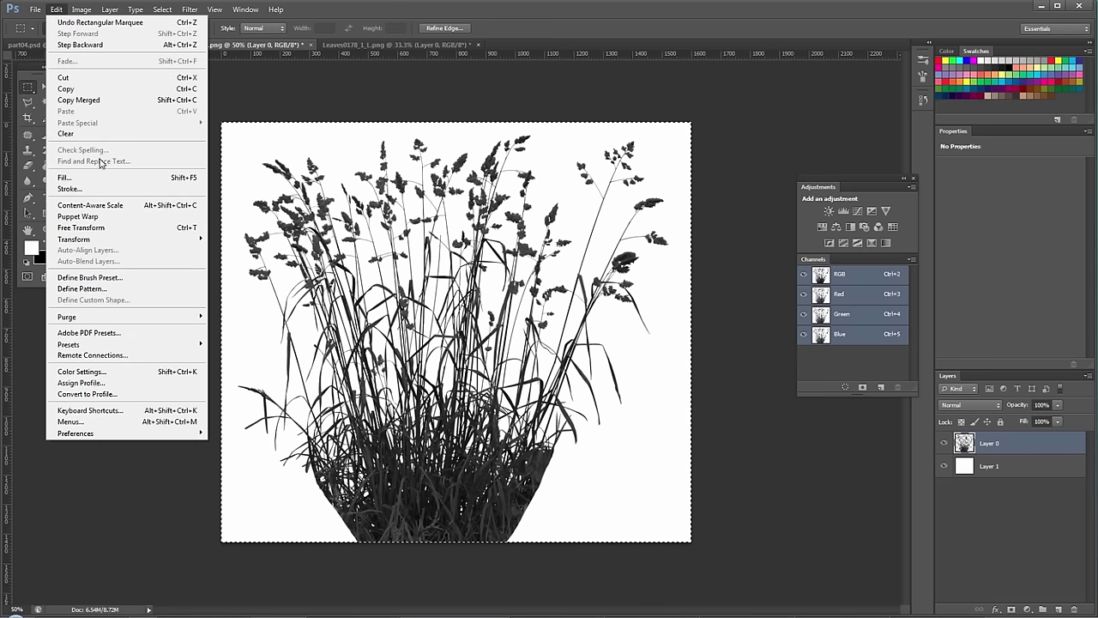
left_click(142, 278)
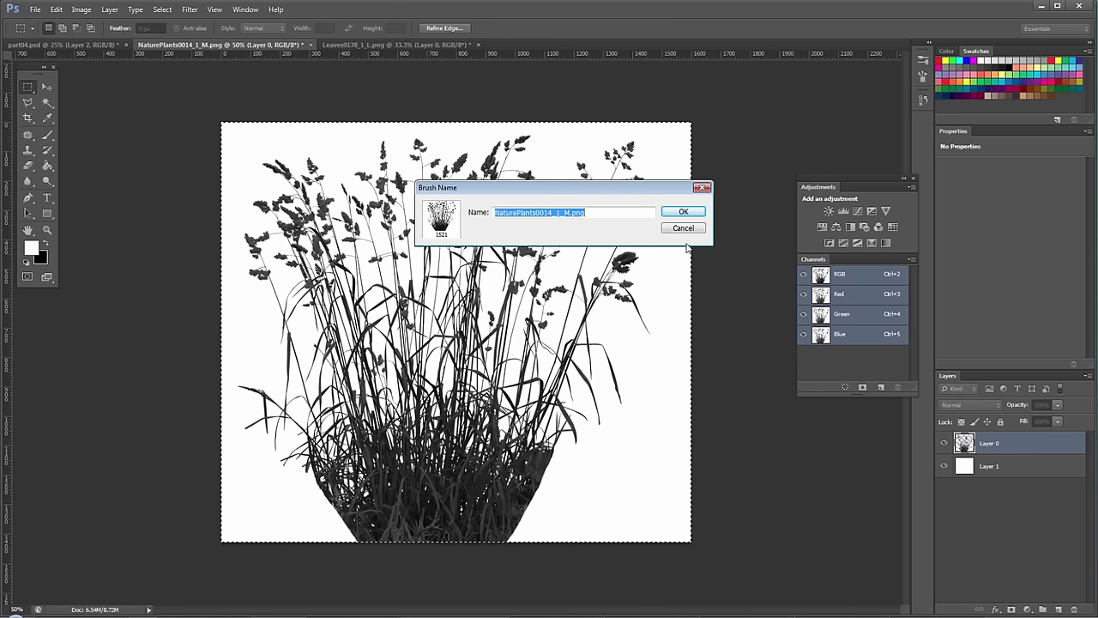
left_click(682, 214)
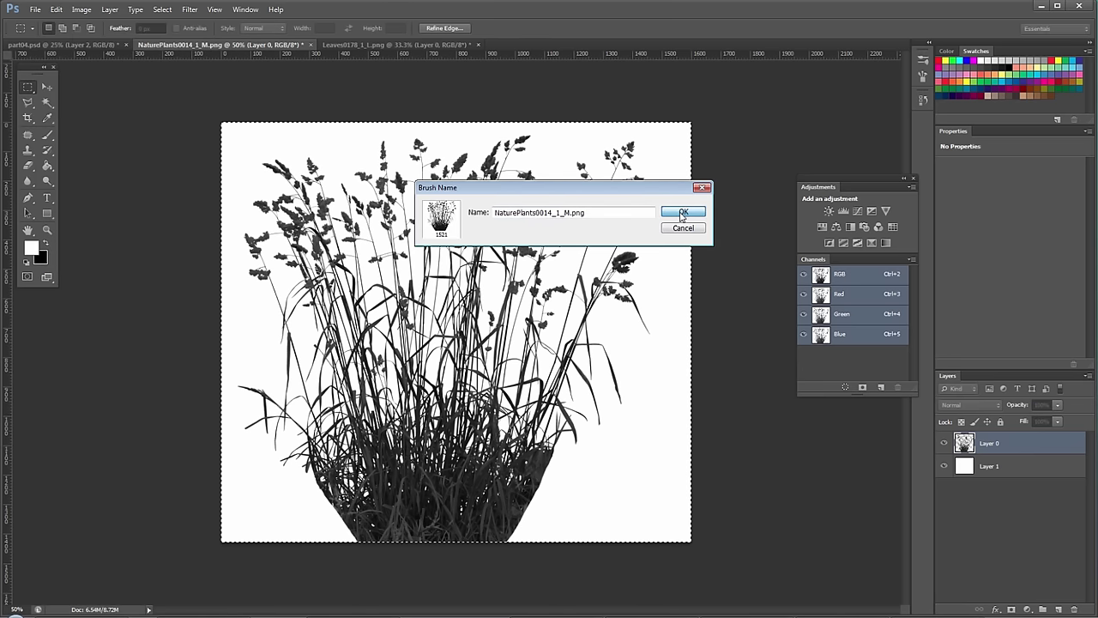
left_click(682, 214)
In part04.psd, add a new layer above Layer 2 and choose the new 1521 px grass brush preset.
left_click(110, 45)
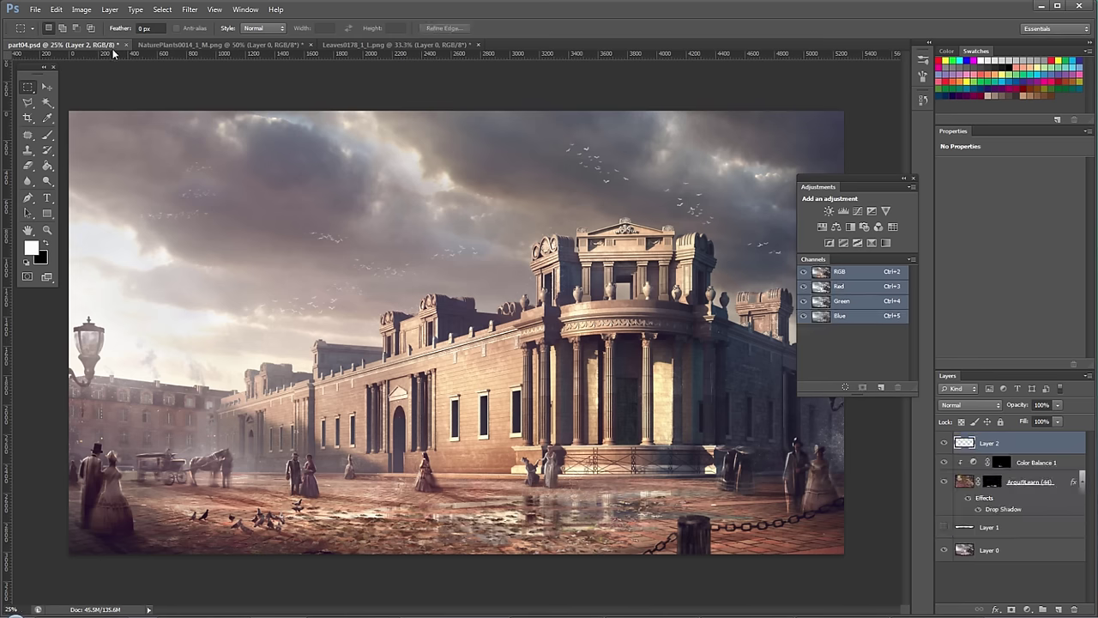
left_click(1059, 609)
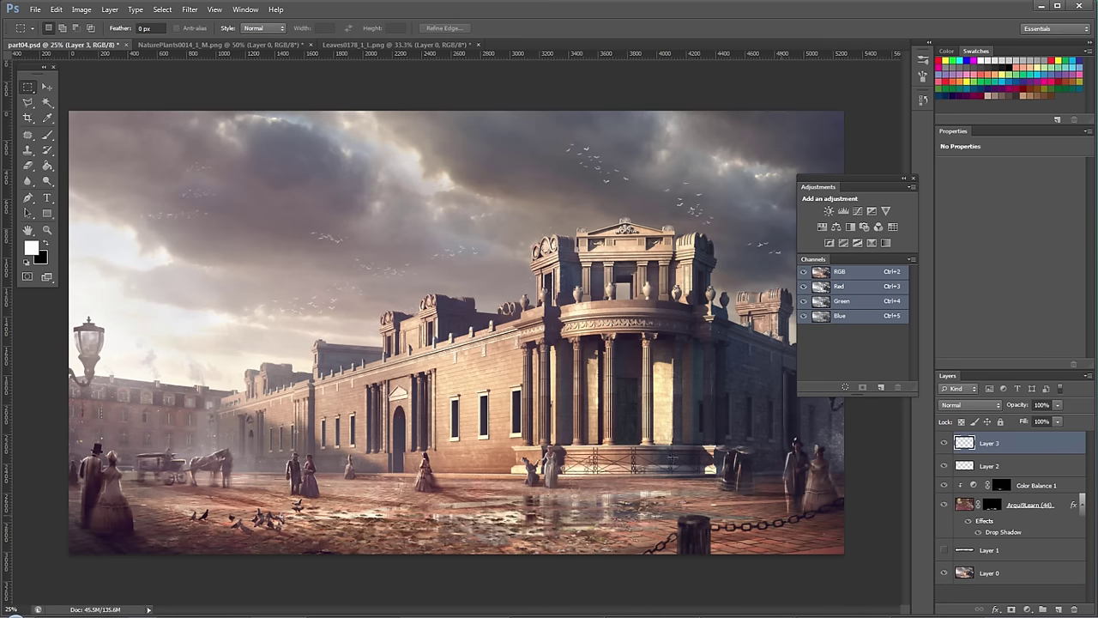
key("b")
key("F5")
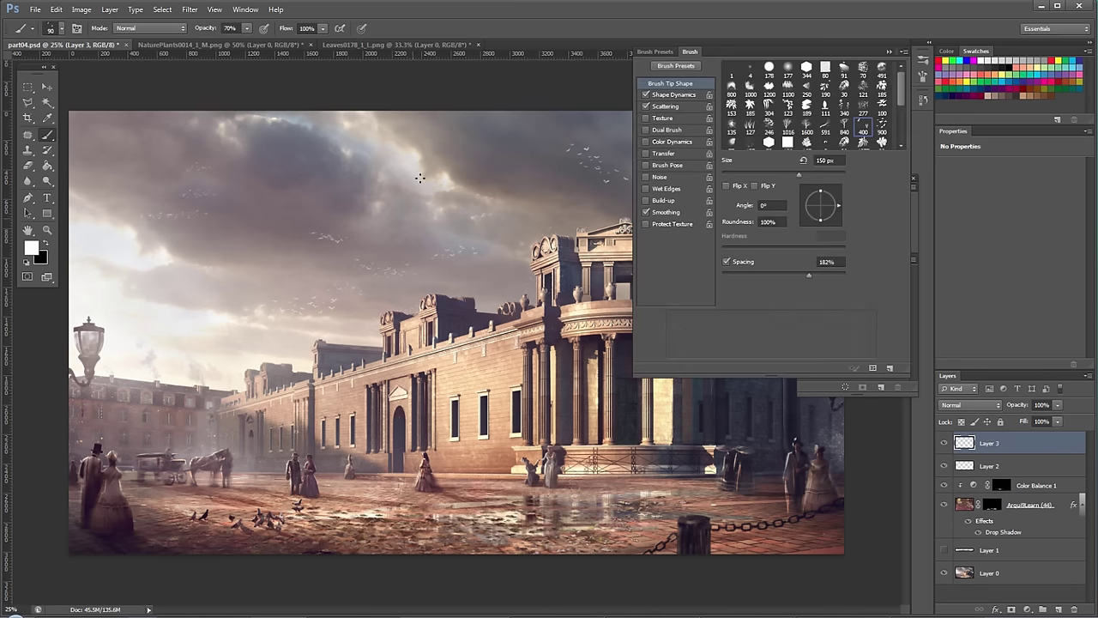
left_click(654, 51)
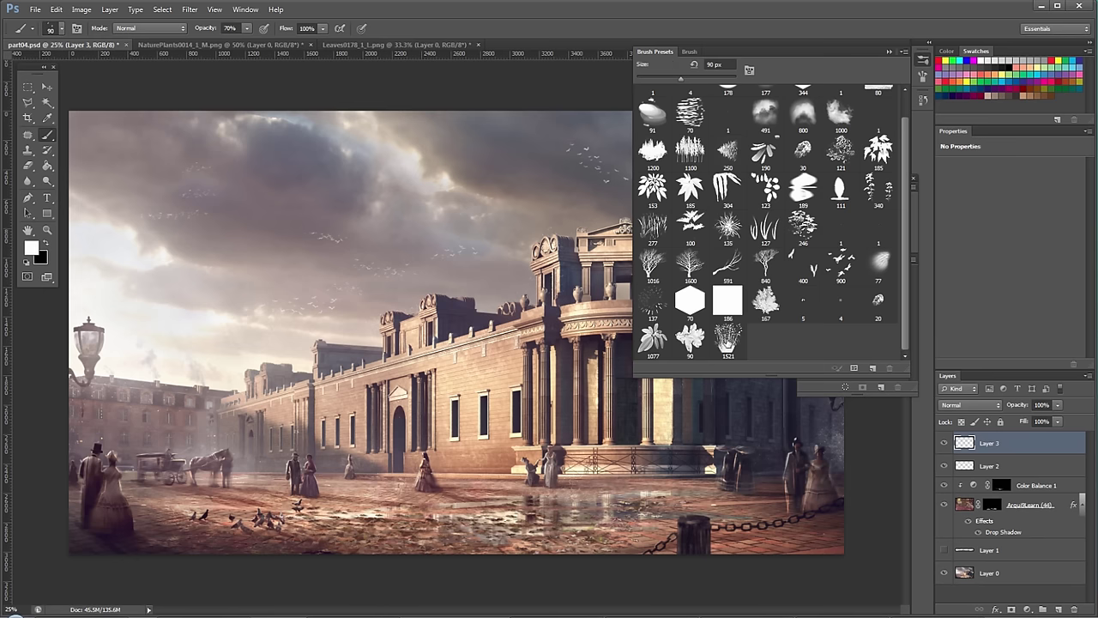
left_click(727, 339)
Display the brush presets as stroke thumbnails and examine the grass brush's stroke preview.
left_click(904, 52)
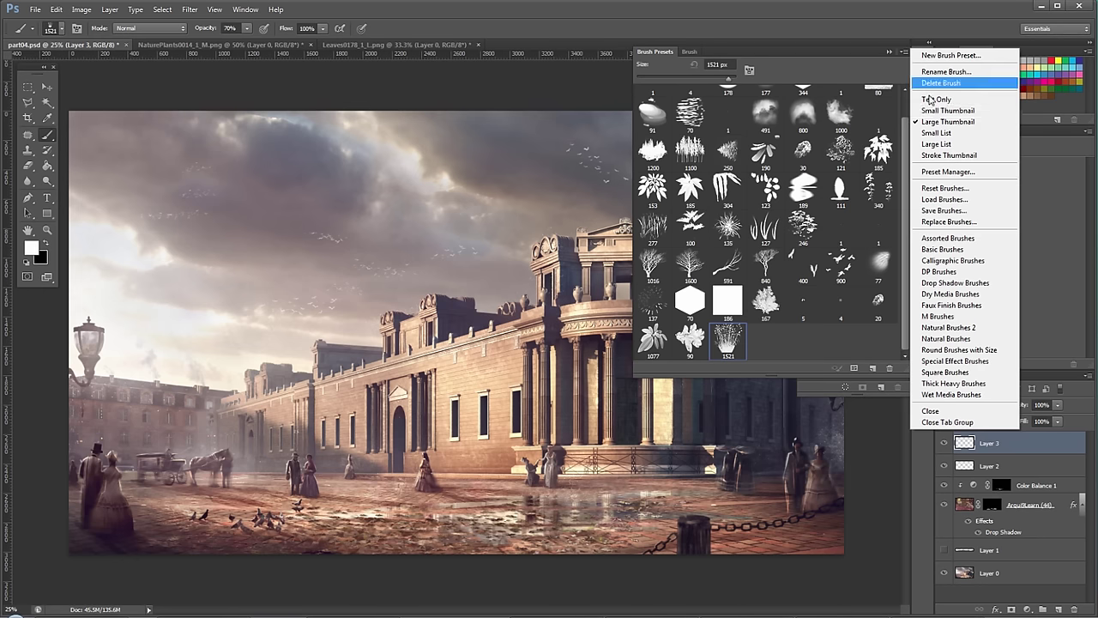
left_click(948, 154)
left_click_drag(906, 237, 912, 358)
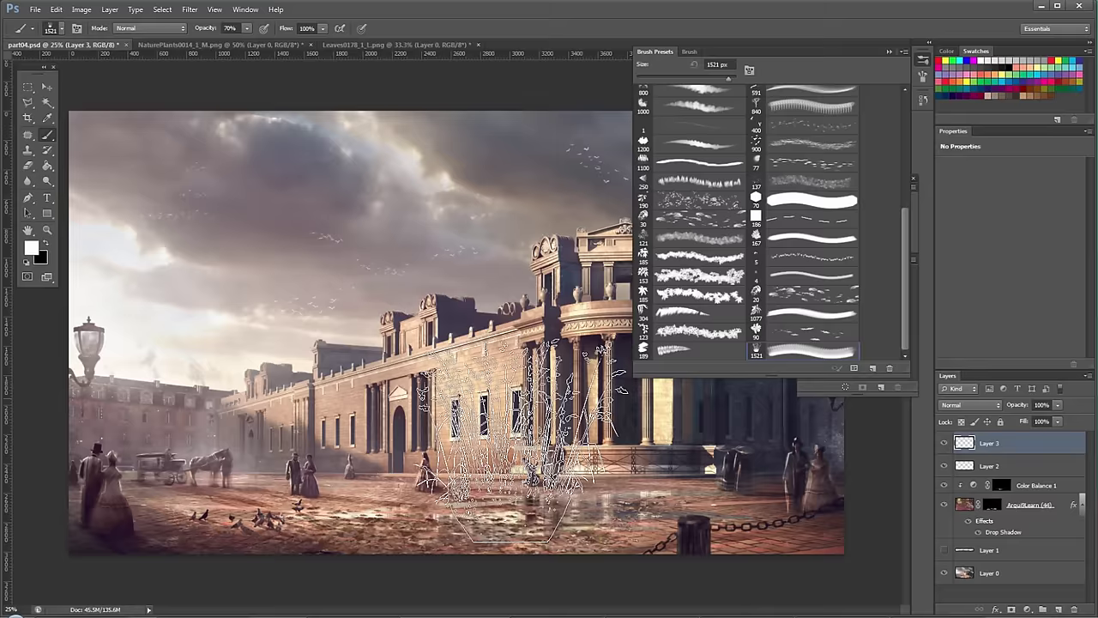
Make black the foreground color and set brush opacity to 100%, trying grass strokes across the painting and undoing them.
key("x")
mouse_move(439, 401)
left_mouse_down()
mouse_move(399, 356)
mouse_move(346, 344)
mouse_move(425, 360)
mouse_move(429, 391)
mouse_move(270, 437)
mouse_move(493, 412)
left_mouse_up()
key("ctrl+z")
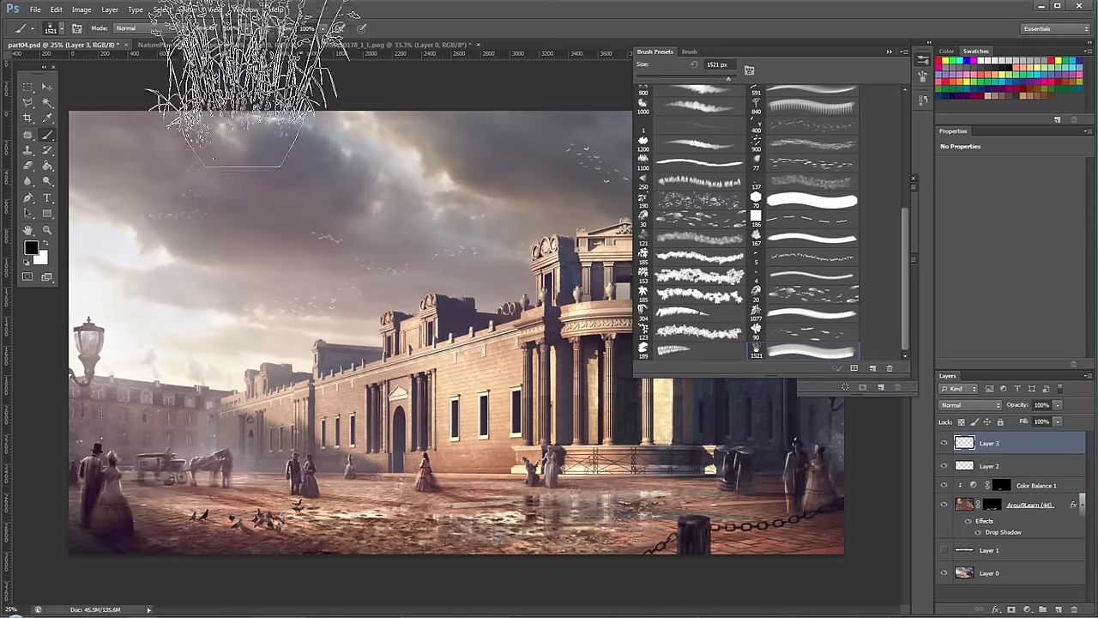
key("0")
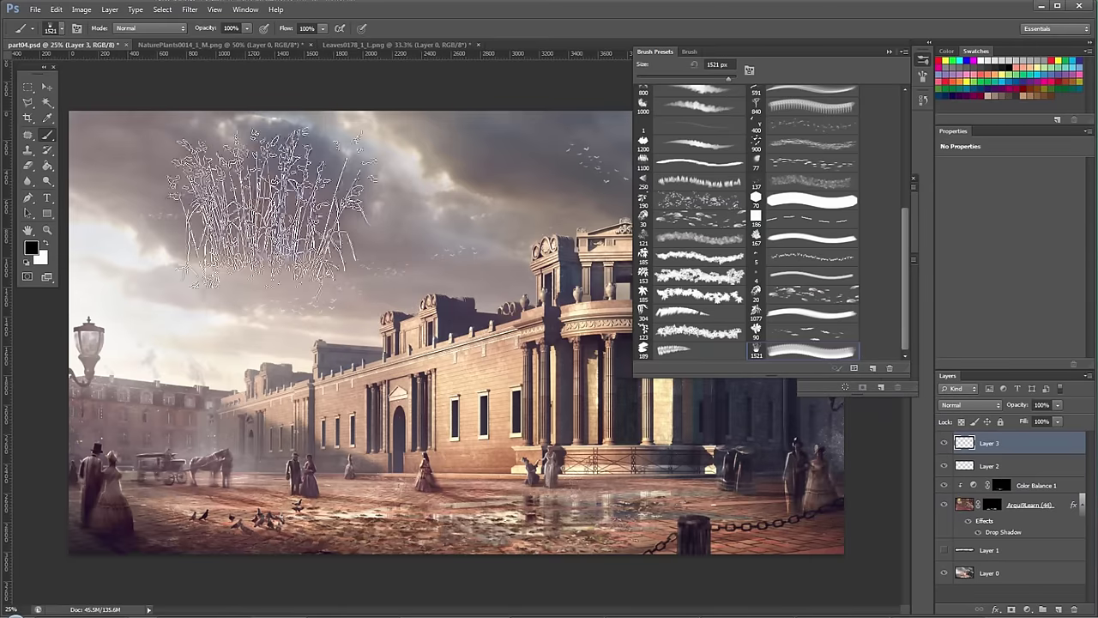
mouse_move(249, 326)
left_mouse_down()
mouse_move(257, 351)
mouse_move(360, 412)
mouse_move(669, 481)
left_mouse_up()
key("ctrl+z")
Enable Shape Dynamics for the grass brush, try a stroke over the square on Layer 3, and undo it.
left_click(690, 51)
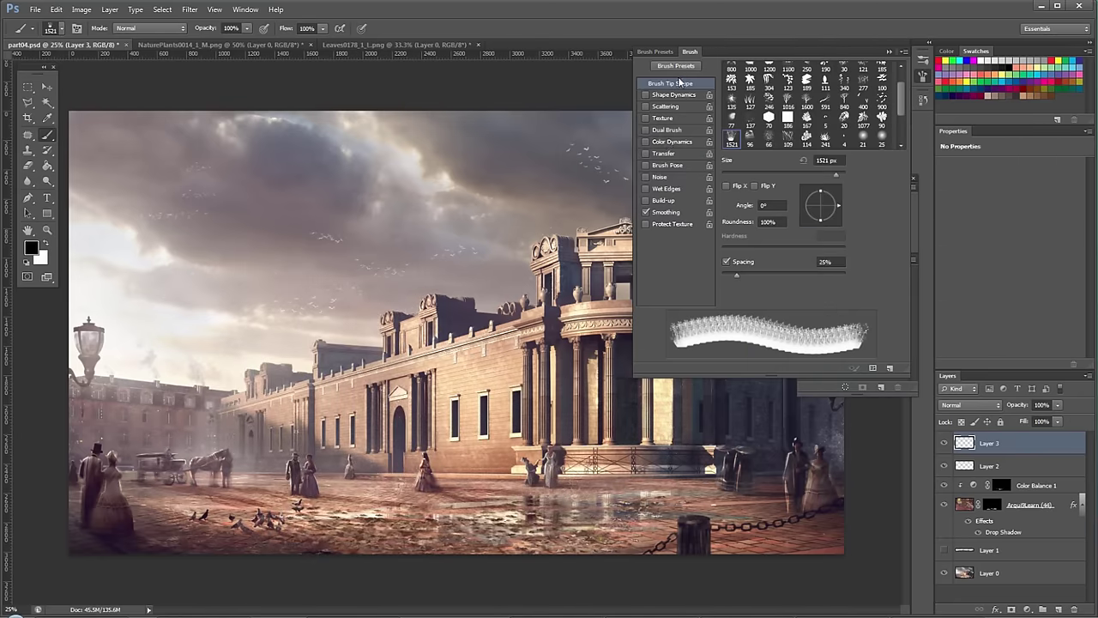
left_click(674, 94)
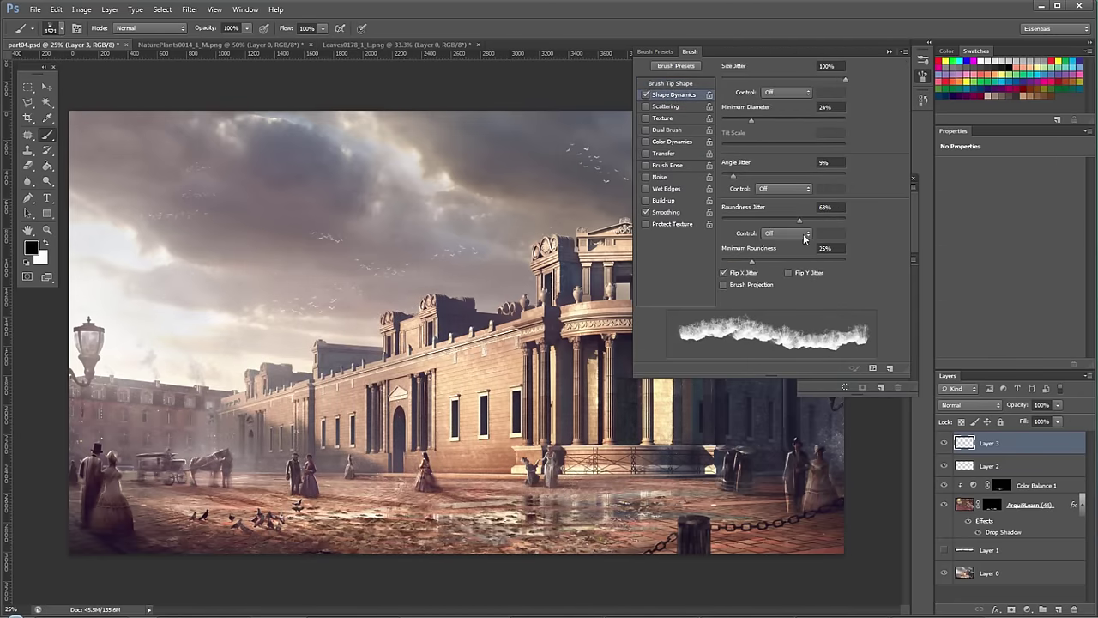
mouse_move(442, 403)
left_mouse_down()
mouse_move(403, 502)
mouse_move(304, 446)
mouse_move(262, 545)
mouse_move(237, 549)
mouse_move(871, 509)
mouse_move(520, 592)
mouse_move(532, 587)
mouse_move(471, 568)
left_mouse_up()
key("ctrl+z")
key("ctrl+z")
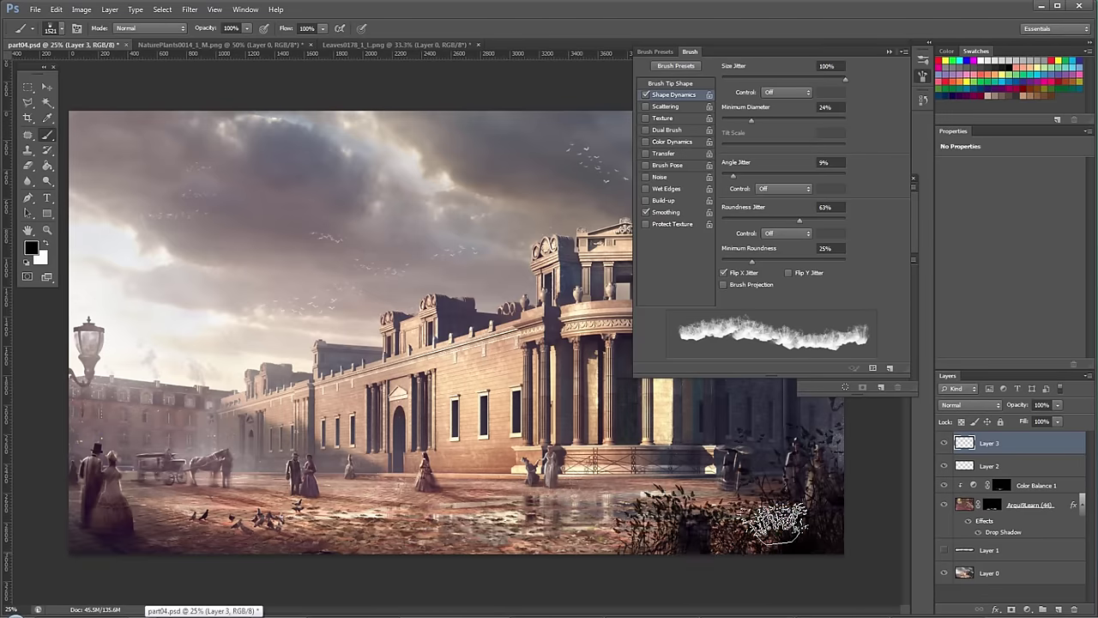
Try painting dark grass along the whole foreground on Layer 3, and clear the layer.
mouse_move(710, 467)
left_mouse_down()
mouse_move(741, 543)
mouse_move(712, 571)
mouse_move(726, 539)
mouse_move(566, 573)
mouse_move(669, 568)
mouse_move(269, 573)
mouse_move(171, 568)
mouse_move(163, 550)
mouse_move(282, 567)
left_mouse_up()
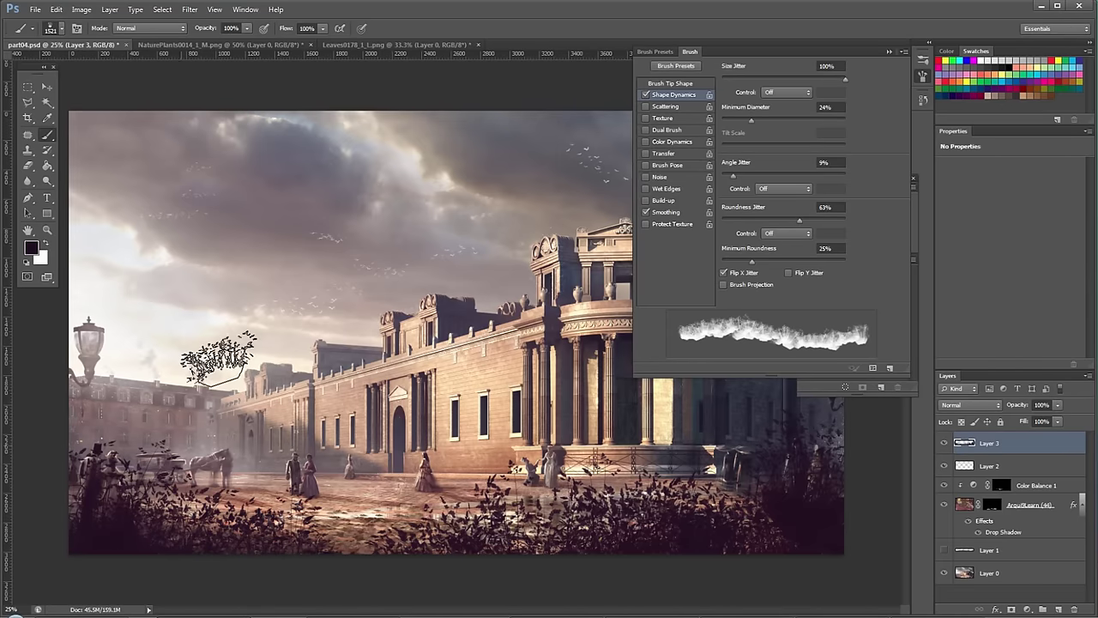
key("ctrl+a")
key("Delete")
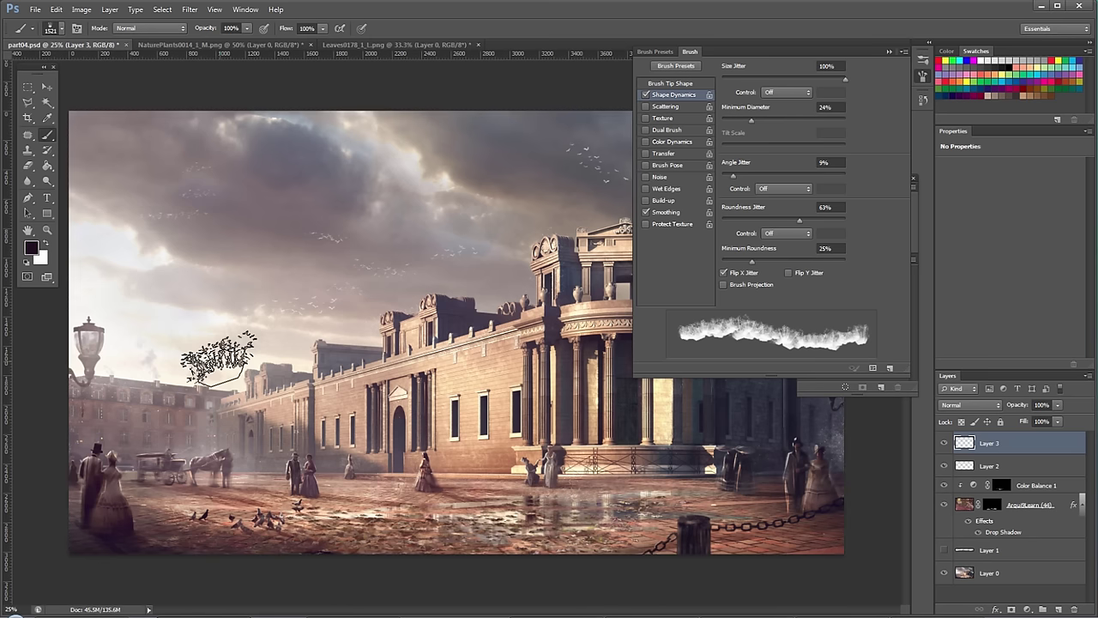
Try painting dark grass clumps in both lower foreground corners on Layer 3, adjusting the brush size, and clear them.
mouse_move(807, 505)
left_mouse_down()
mouse_move(830, 518)
mouse_move(693, 574)
mouse_move(603, 563)
mouse_move(693, 561)
mouse_move(841, 521)
mouse_move(845, 549)
left_mouse_up()
key("bracketright")
key("bracketright")
key("bracketright")
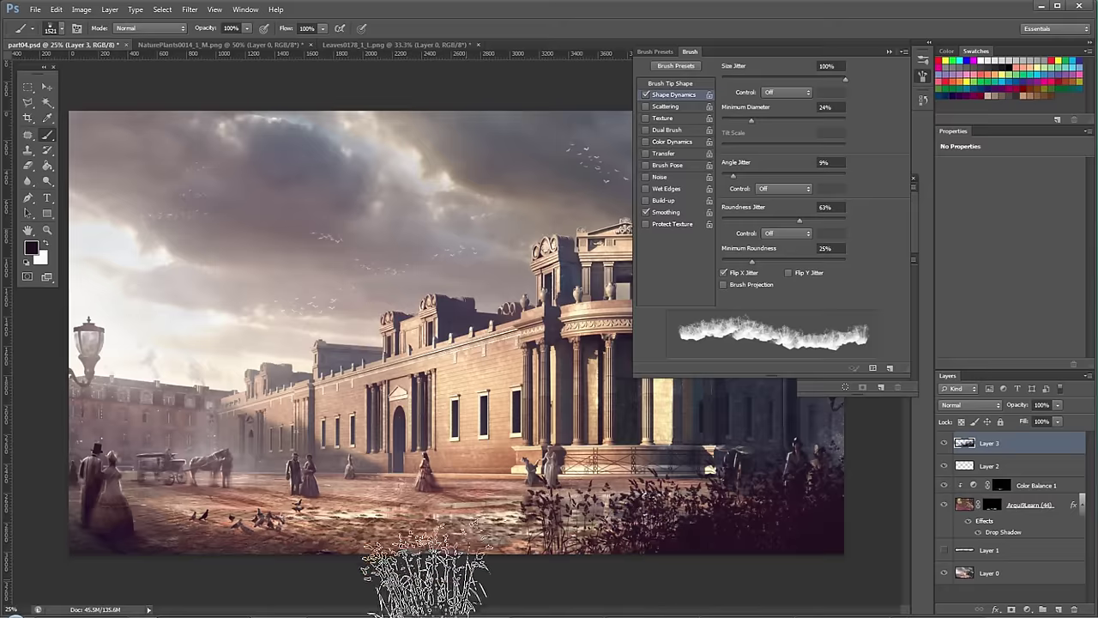
mouse_move(122, 569)
left_mouse_down()
mouse_move(111, 569)
mouse_move(246, 563)
mouse_move(282, 576)
mouse_move(380, 563)
left_mouse_up()
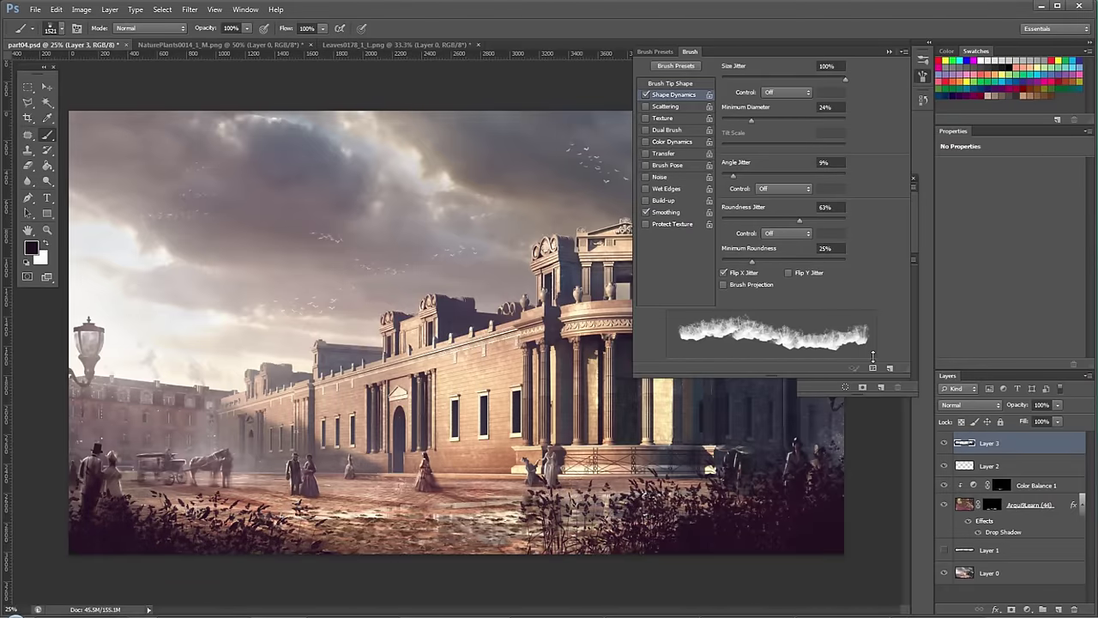
key("Delete")
key("ctrl+d")
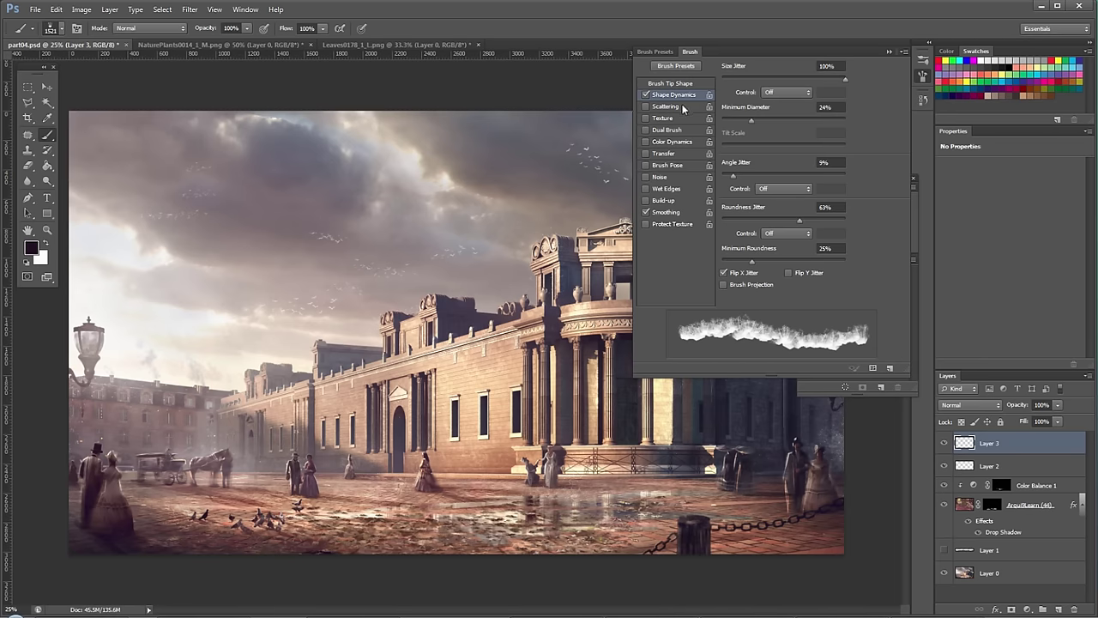
Leave Scattering off and enable Transfer for the grass brush, trying a stroke along the foreground and undoing it.
left_click(684, 107)
left_click(647, 106)
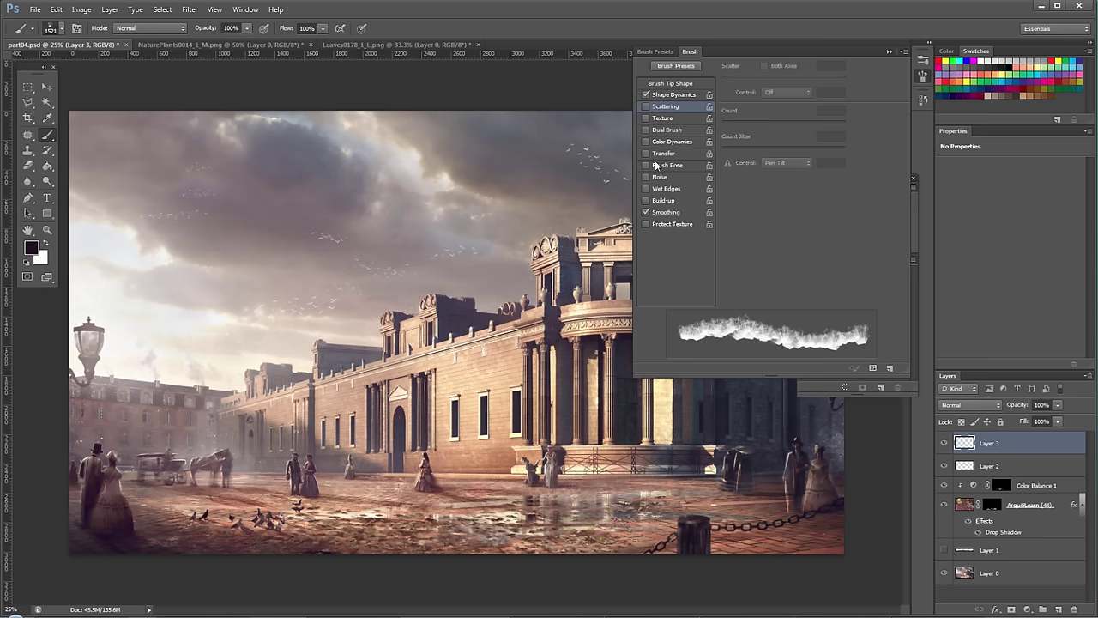
left_click(661, 154)
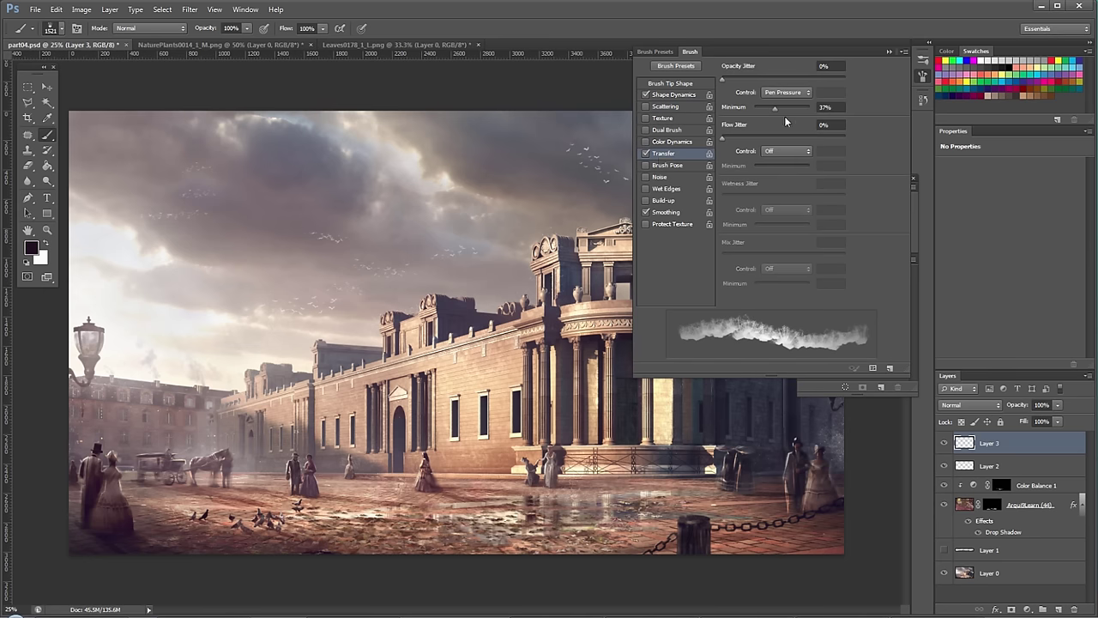
mouse_move(582, 540)
left_mouse_down()
mouse_move(283, 566)
mouse_move(359, 559)
mouse_move(266, 544)
left_mouse_up()
key("ctrl+z")
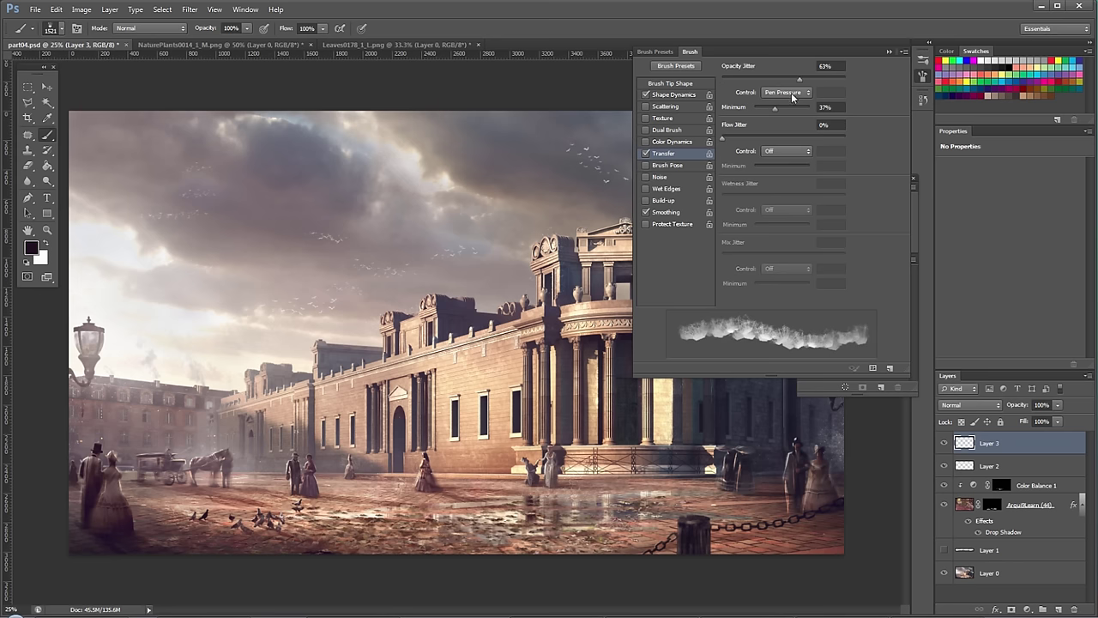
Set opacity jitter to 63% and reduce the brush to 1300 px, trying foreground grass strokes and undoing them.
mouse_move(300, 558)
left_mouse_down()
mouse_move(189, 532)
mouse_move(204, 523)
mouse_move(373, 566)
mouse_move(240, 562)
mouse_move(90, 511)
mouse_move(395, 562)
mouse_move(581, 552)
left_mouse_up()
key("ctrl+z")
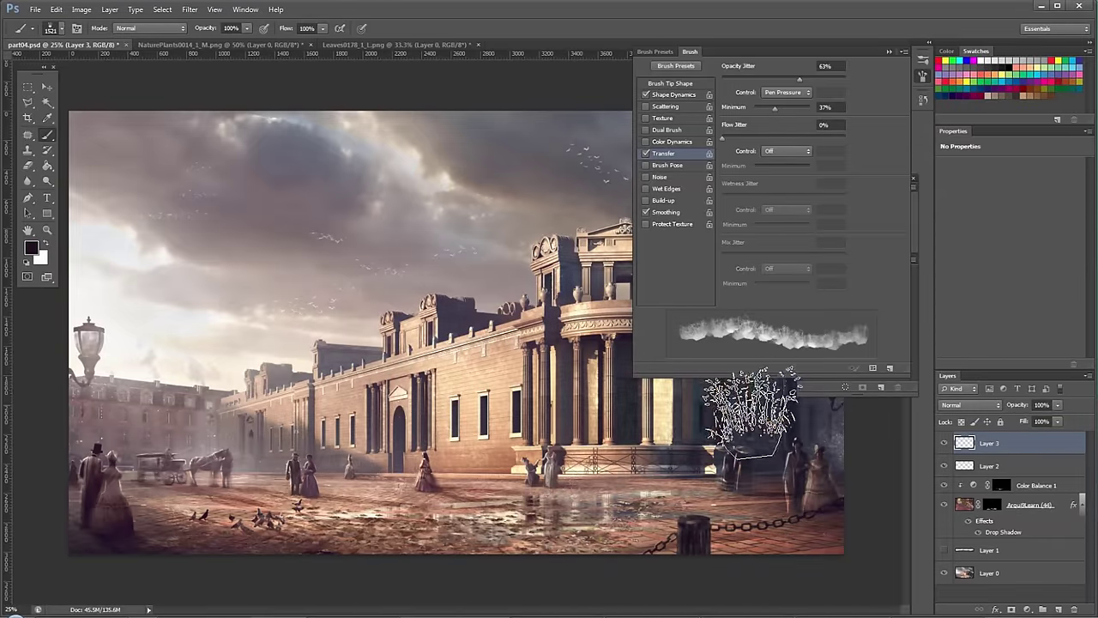
mouse_move(826, 490)
left_mouse_down()
mouse_move(675, 560)
mouse_move(828, 496)
mouse_move(656, 552)
mouse_move(827, 520)
mouse_move(875, 532)
left_mouse_up()
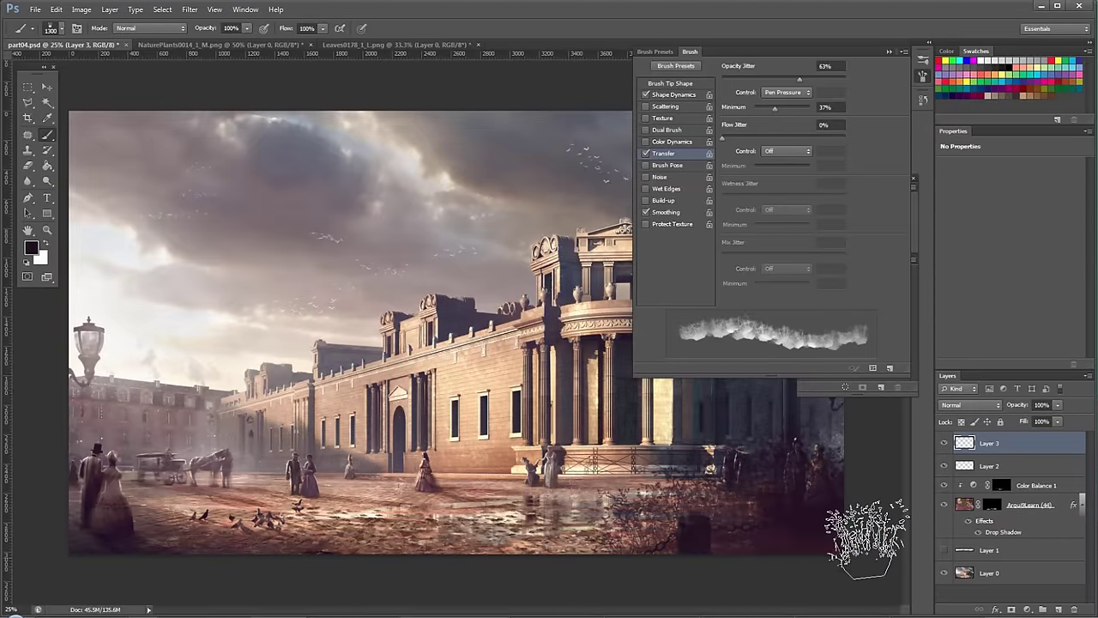
key("ctrl+z")
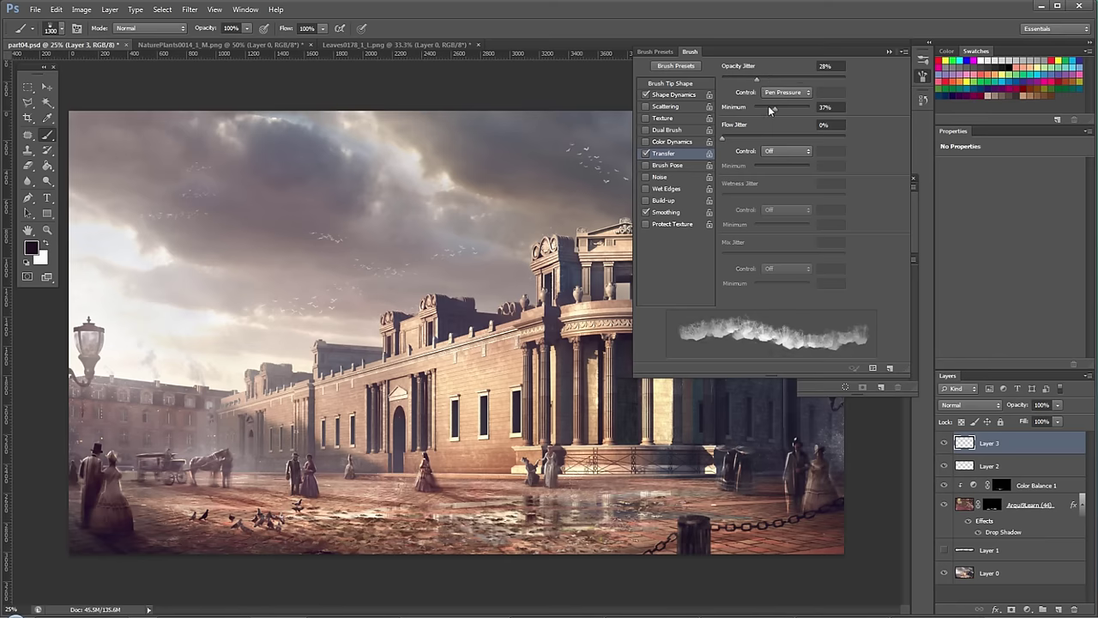
Set the Transfer opacity jitter to 22% and its minimum to 52%, trying foreground grass strokes and undoing them.
left_click_drag(781, 109, 779, 109)
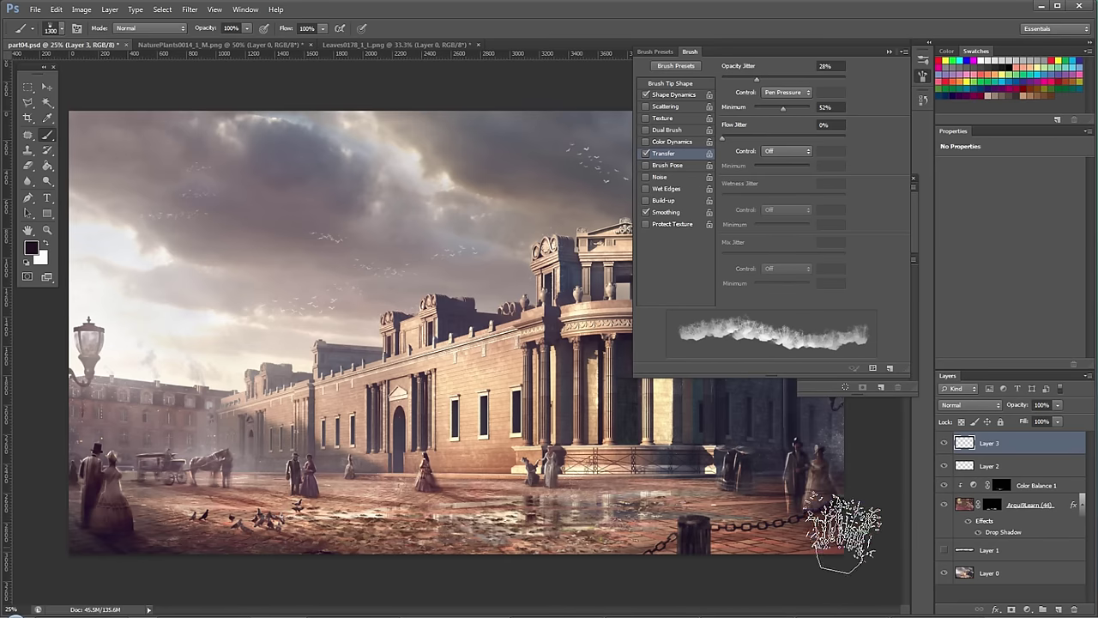
mouse_move(846, 526)
left_mouse_down()
mouse_move(744, 577)
mouse_move(662, 567)
mouse_move(790, 515)
mouse_move(811, 549)
mouse_move(719, 533)
mouse_move(603, 587)
mouse_move(505, 563)
mouse_move(286, 564)
mouse_move(121, 535)
mouse_move(446, 568)
left_mouse_up()
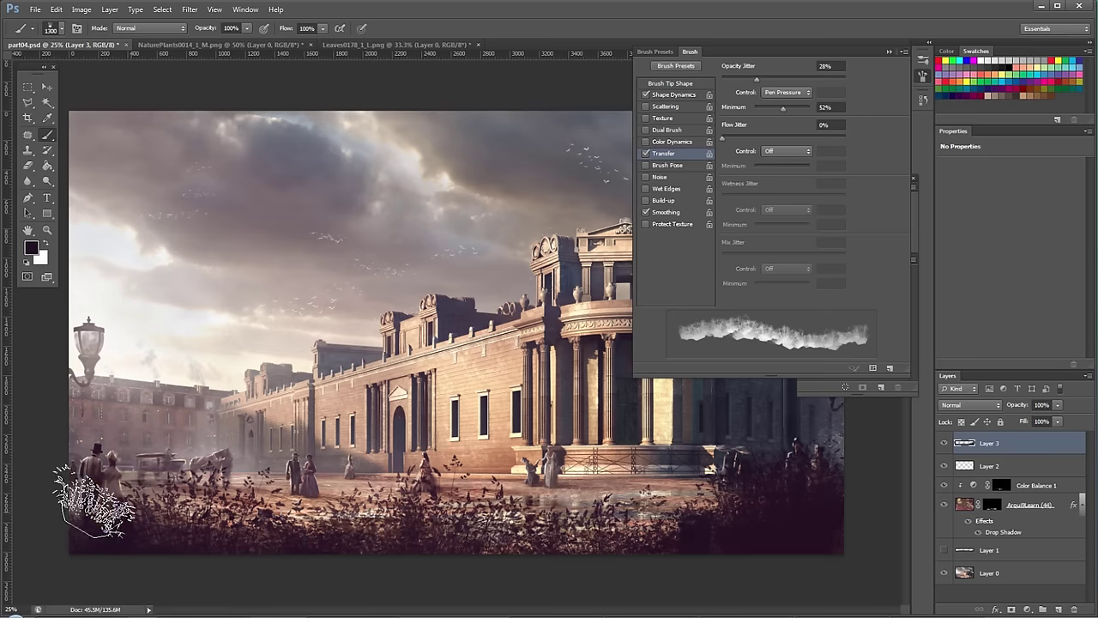
key("ctrl+z")
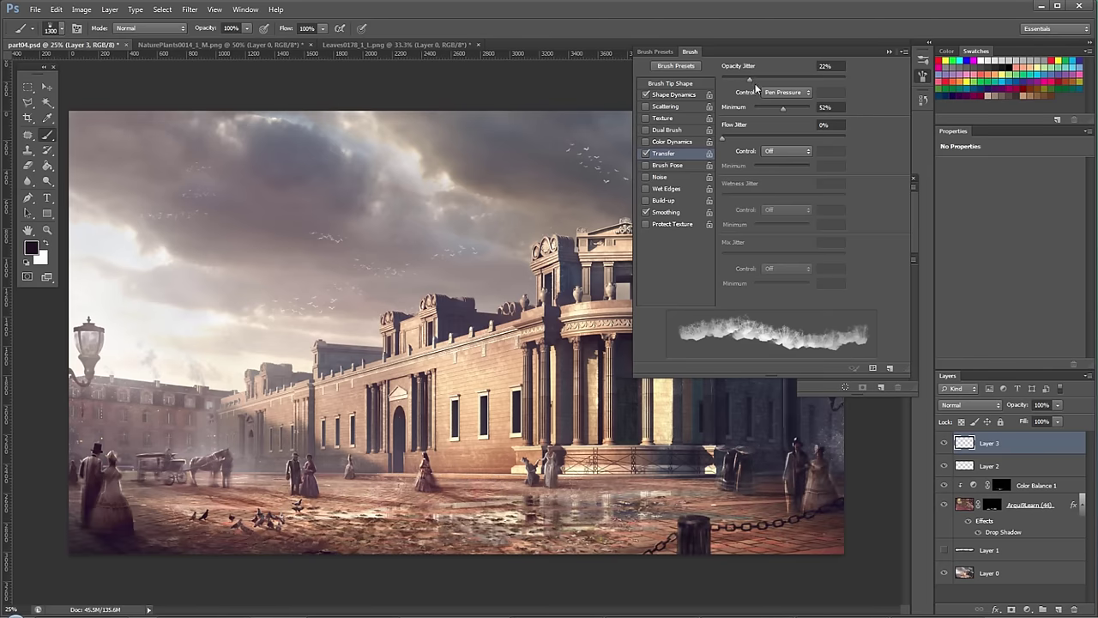
left_click_drag(386, 532, 98, 534)
key("ctrl+z")
Try a foreground grass stroke with Scattering enabled, undo it, and turn Scattering back off.
left_click(666, 107)
mouse_move(358, 507)
left_mouse_down()
mouse_move(258, 549)
mouse_move(87, 540)
mouse_move(124, 530)
mouse_move(430, 570)
mouse_move(618, 545)
left_mouse_up()
key("ctrl+z")
left_click(646, 106)
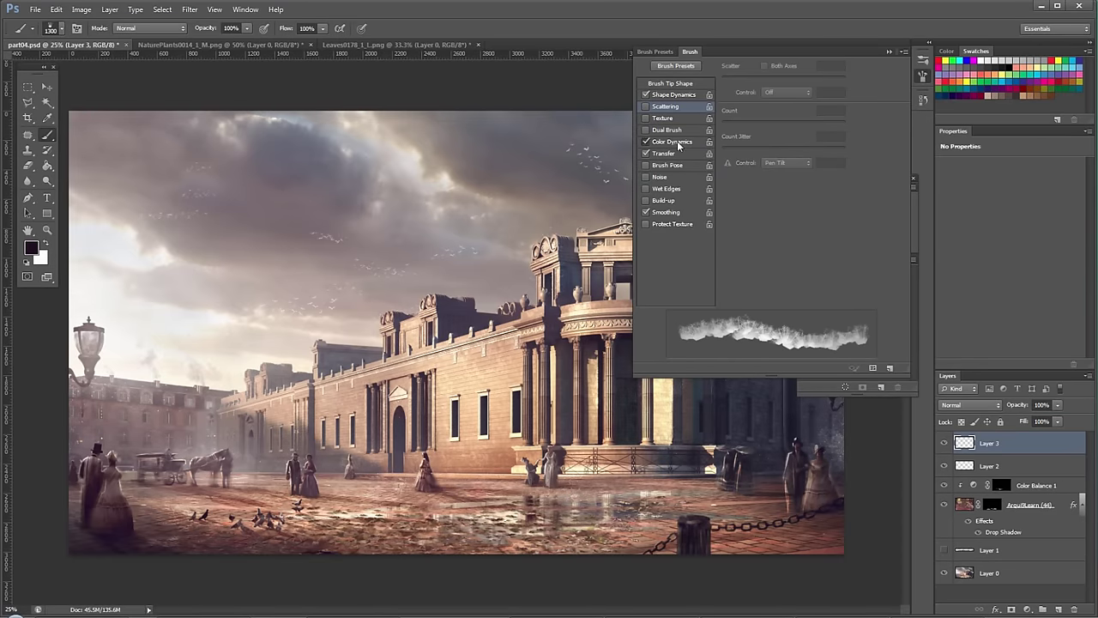
Enable Color Dynamics for the grass brush, try a stroke over the paving near the carriage, and undo it.
left_click(678, 143)
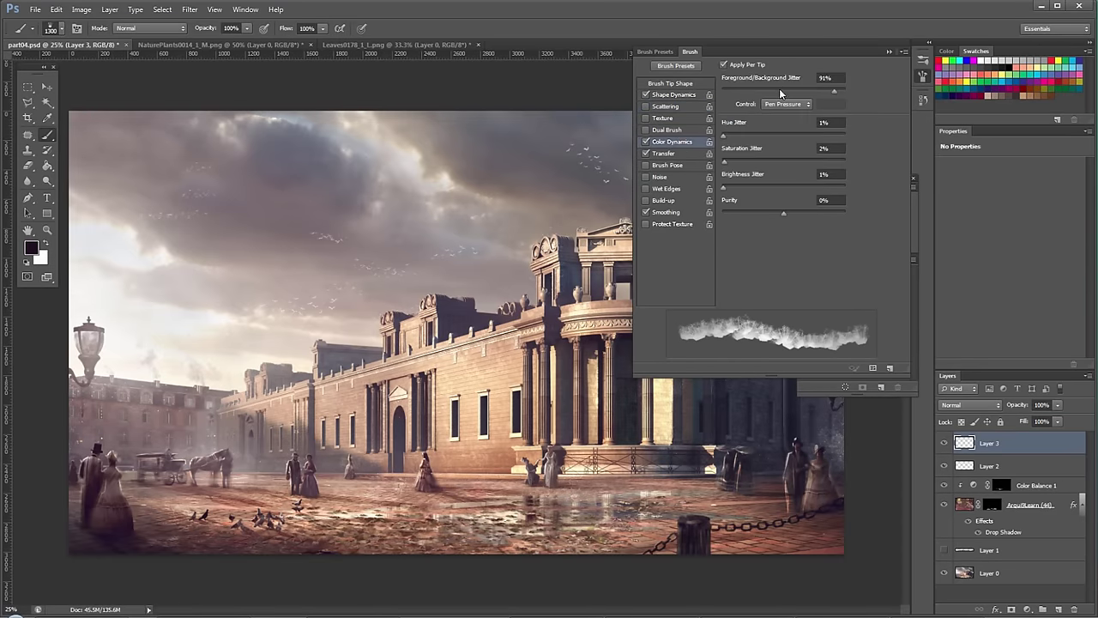
mouse_move(314, 538)
left_mouse_down()
mouse_move(390, 553)
mouse_move(226, 523)
left_mouse_up()
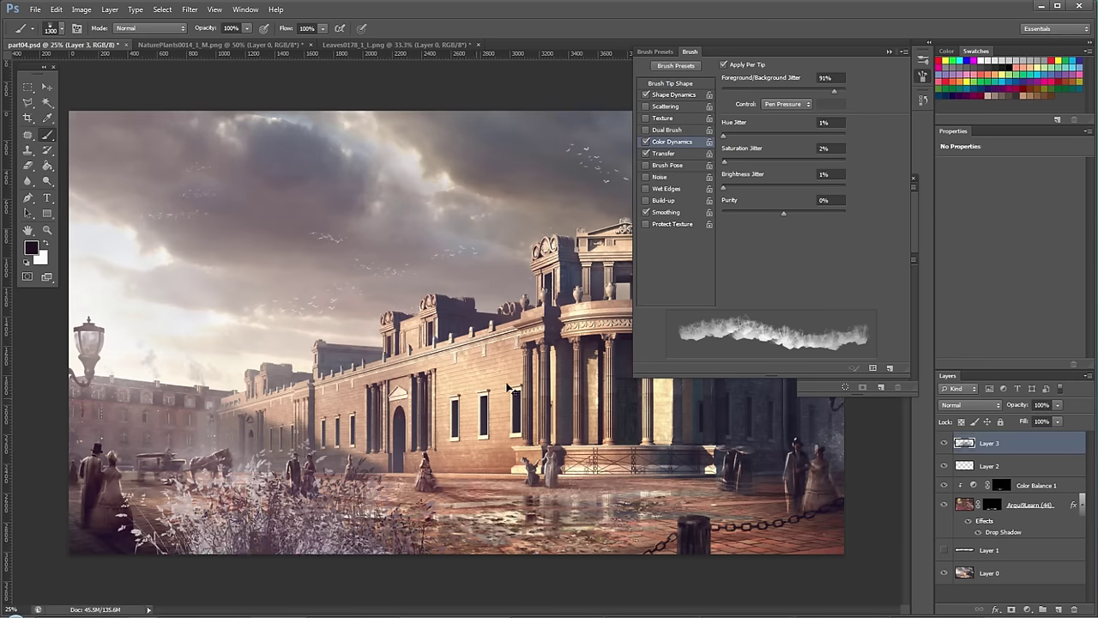
key("ctrl+z")
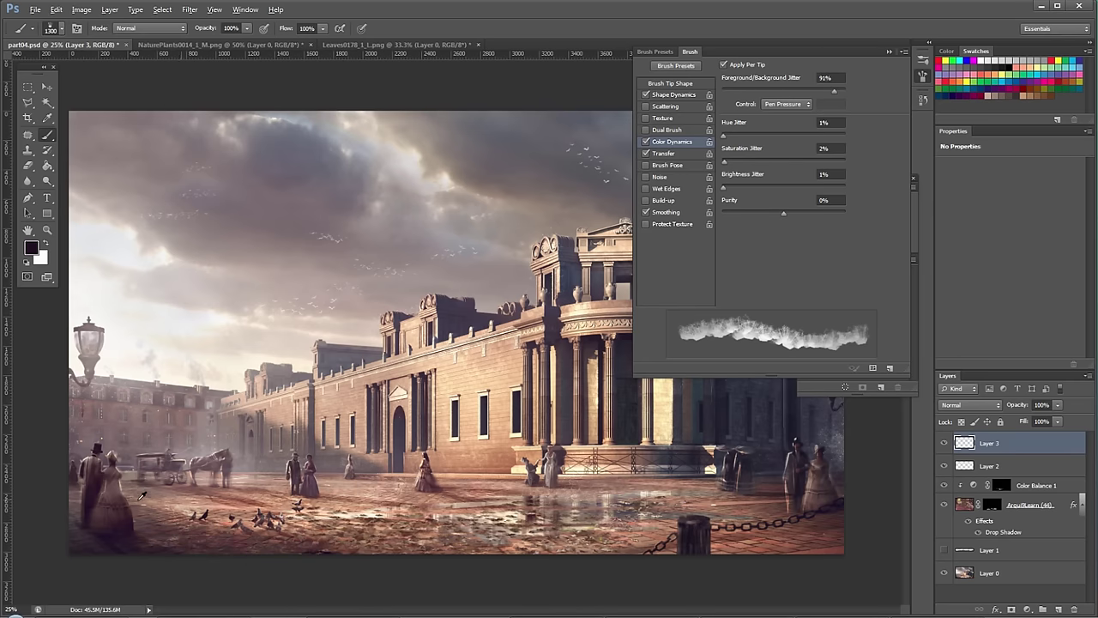
Sample a mauve background colour and a dark foreground colour from the lower-left figures, trying grass strokes and undoing them.
left_click(121, 496, "alt")
key("x")
left_click(120, 505)
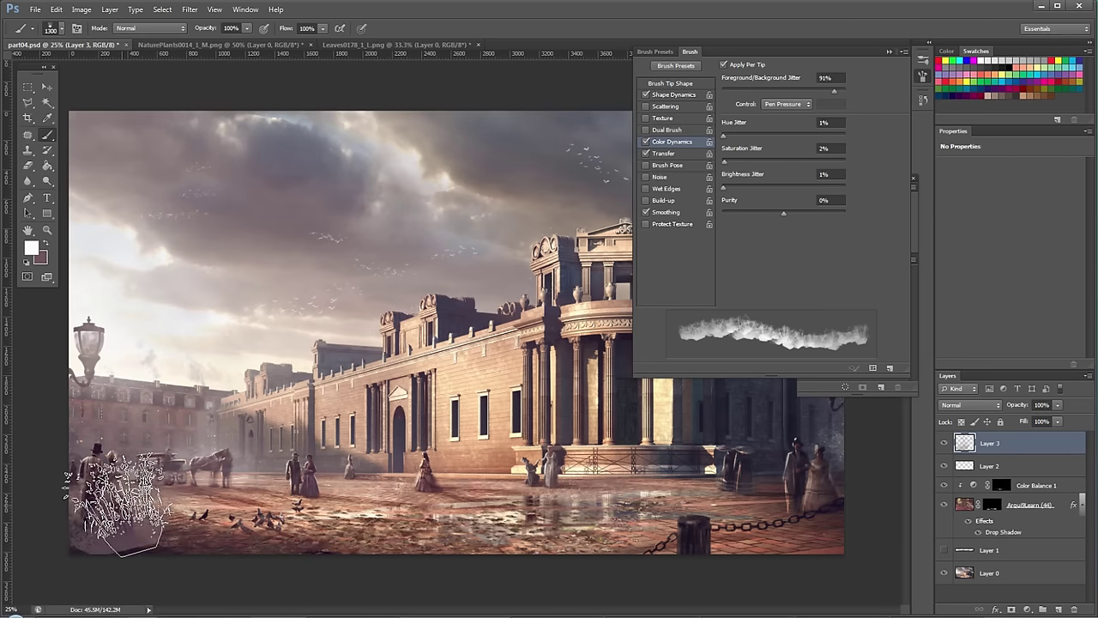
left_click_drag(124, 500, 122, 506)
key("ctrl+z")
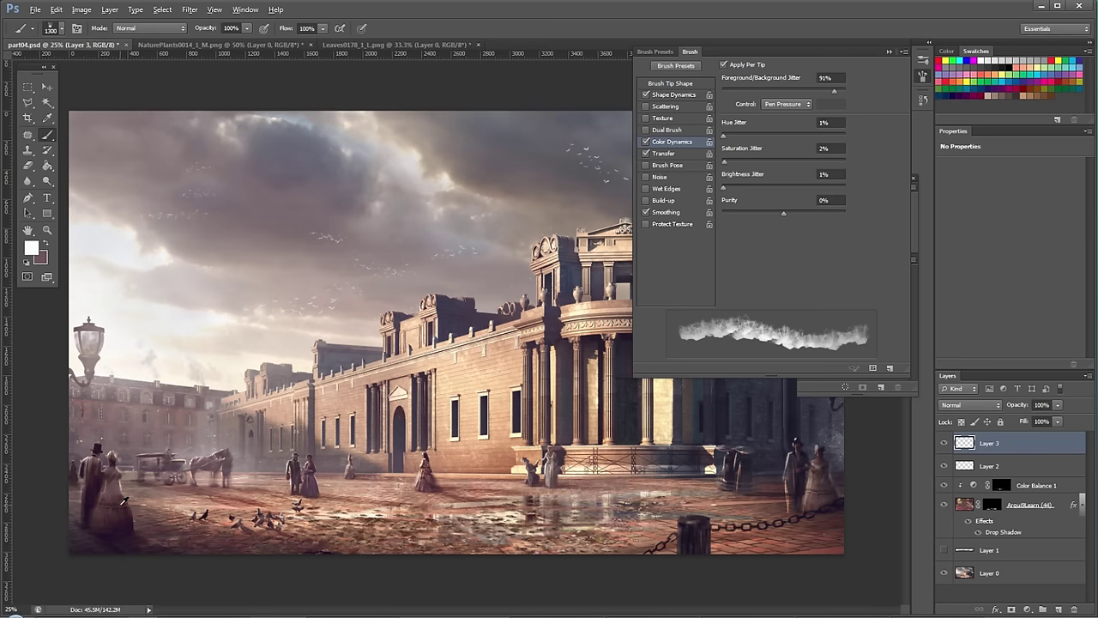
left_click(121, 513, "alt")
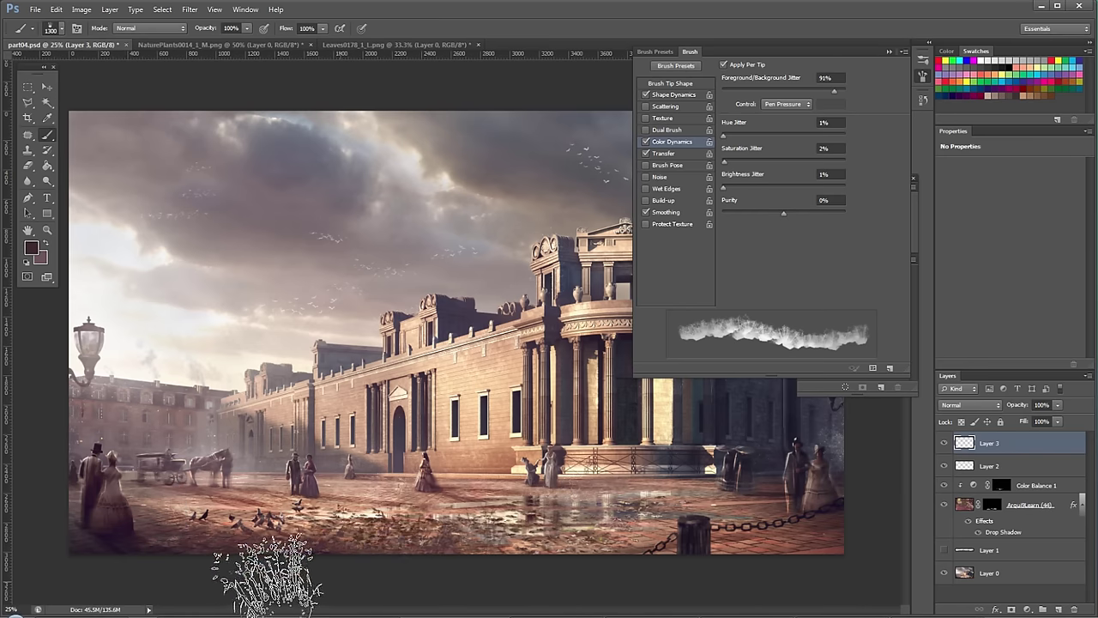
left_click_drag(269, 562, 335, 549)
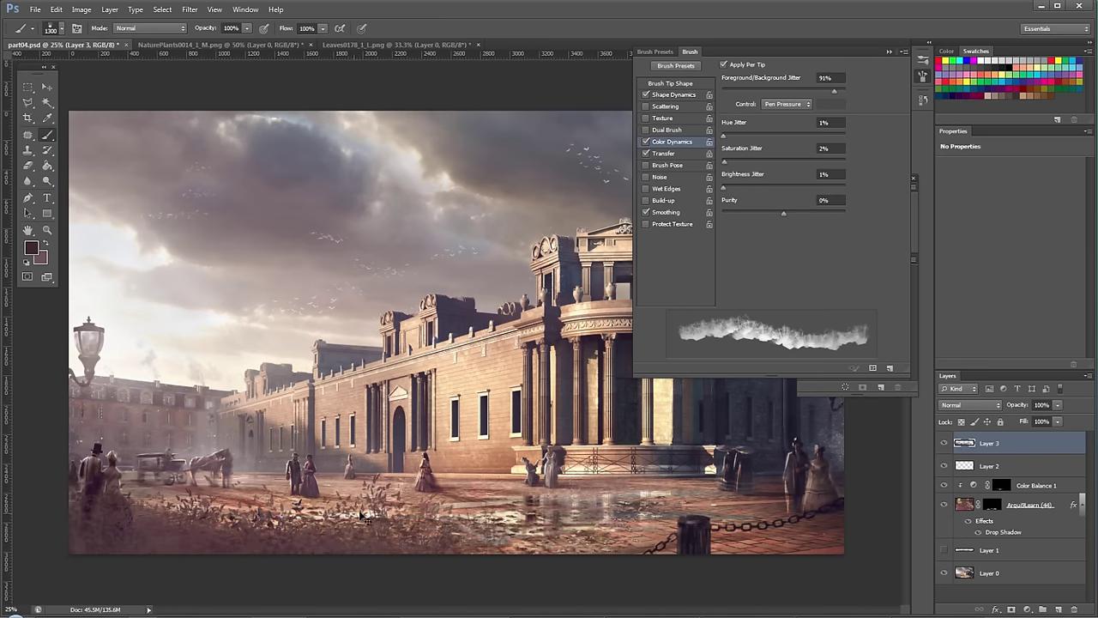
key("ctrl+z")
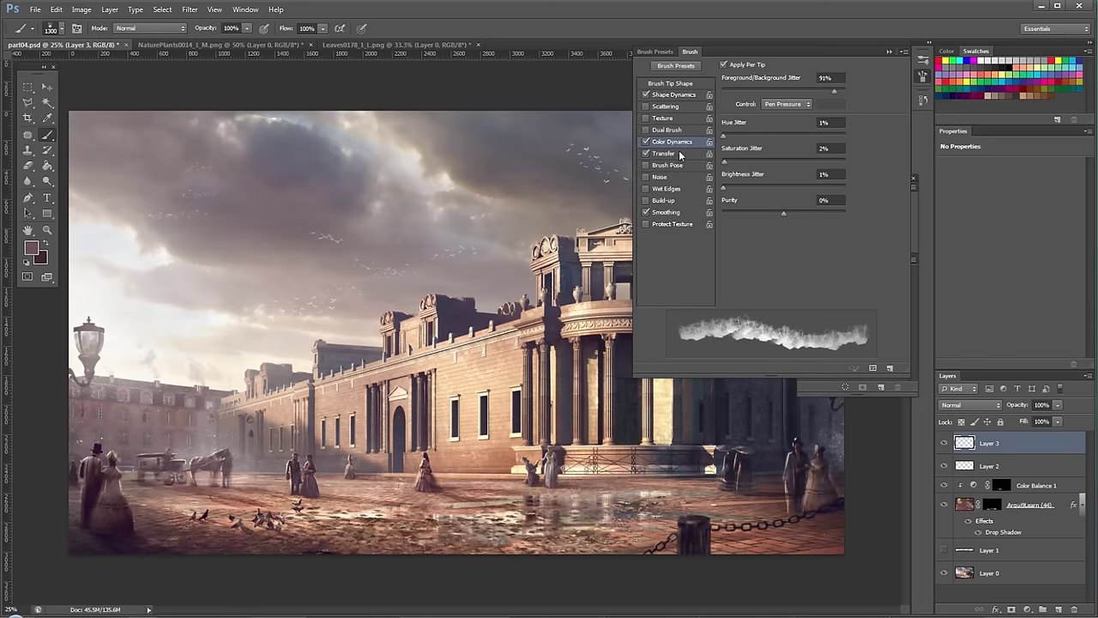
Set the Foreground/Background Jitter to 24% and the foreground colour to #1a1113.
left_click_drag(754, 92, 751, 92)
left_click(32, 249)
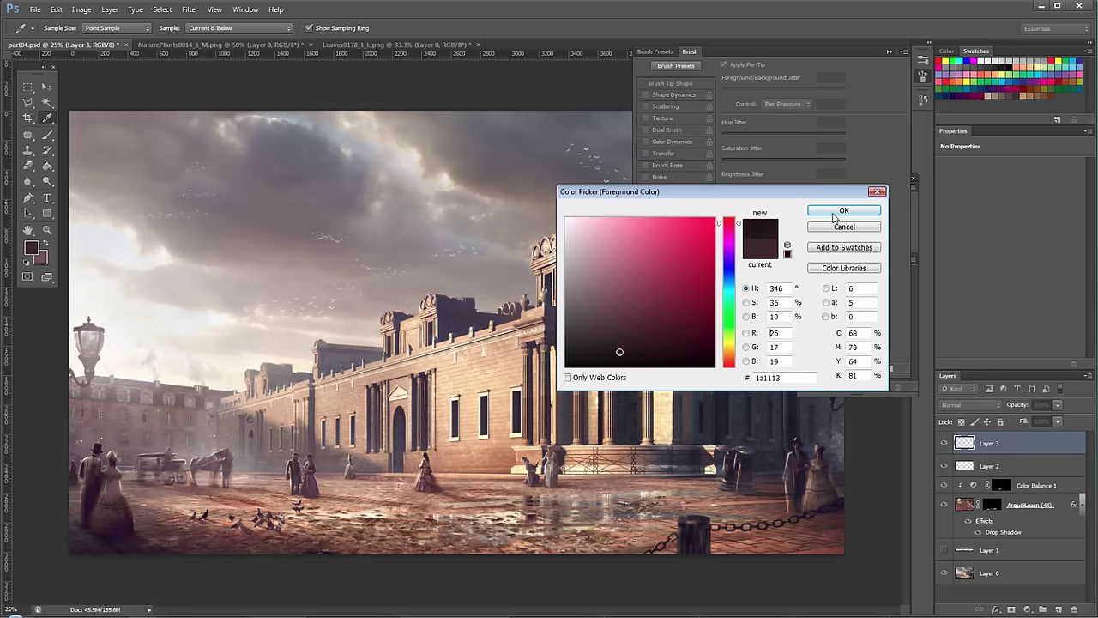
left_click(833, 218)
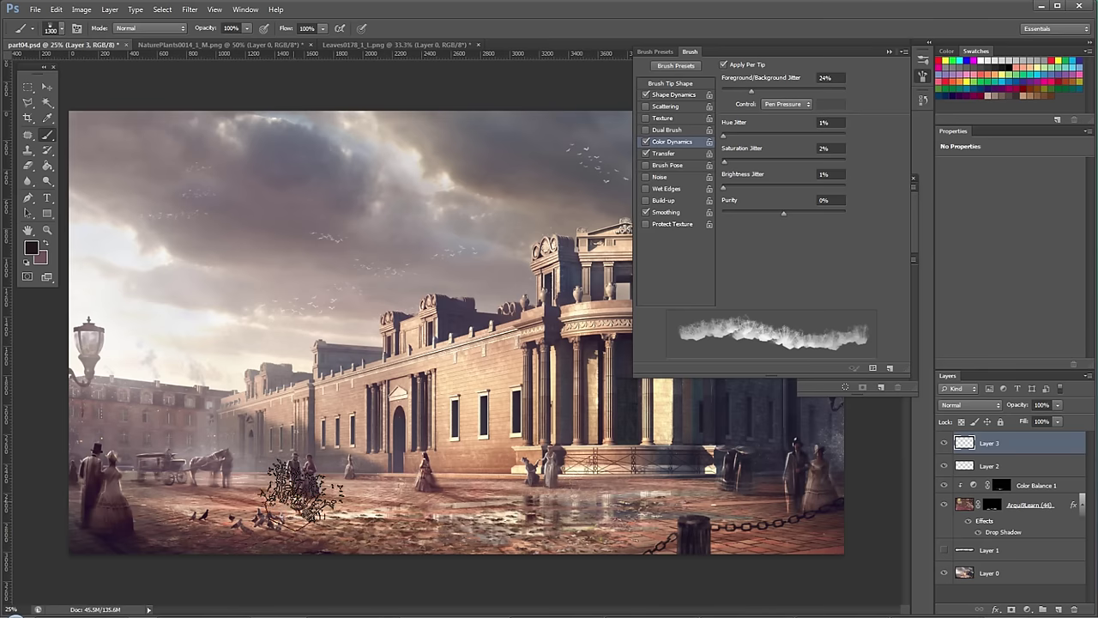
Reduce the grass brush to 1000 px and paint dark grass along the painting's lower edge and into its lower-right corner.
key("[")
key("[")
mouse_move(240, 568)
left_mouse_down()
mouse_move(87, 531)
mouse_move(342, 591)
mouse_move(311, 557)
mouse_move(370, 571)
mouse_move(313, 576)
mouse_move(504, 569)
left_mouse_up()
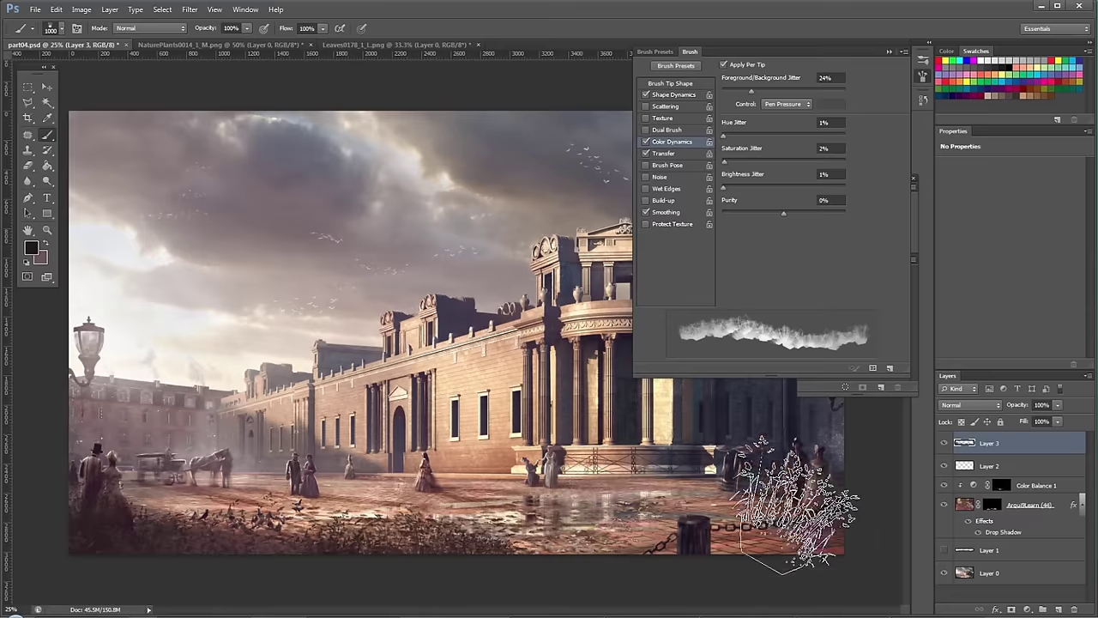
mouse_move(846, 515)
left_mouse_down()
mouse_move(781, 556)
mouse_move(653, 586)
mouse_move(768, 548)
mouse_move(833, 509)
mouse_move(835, 560)
left_mouse_up()
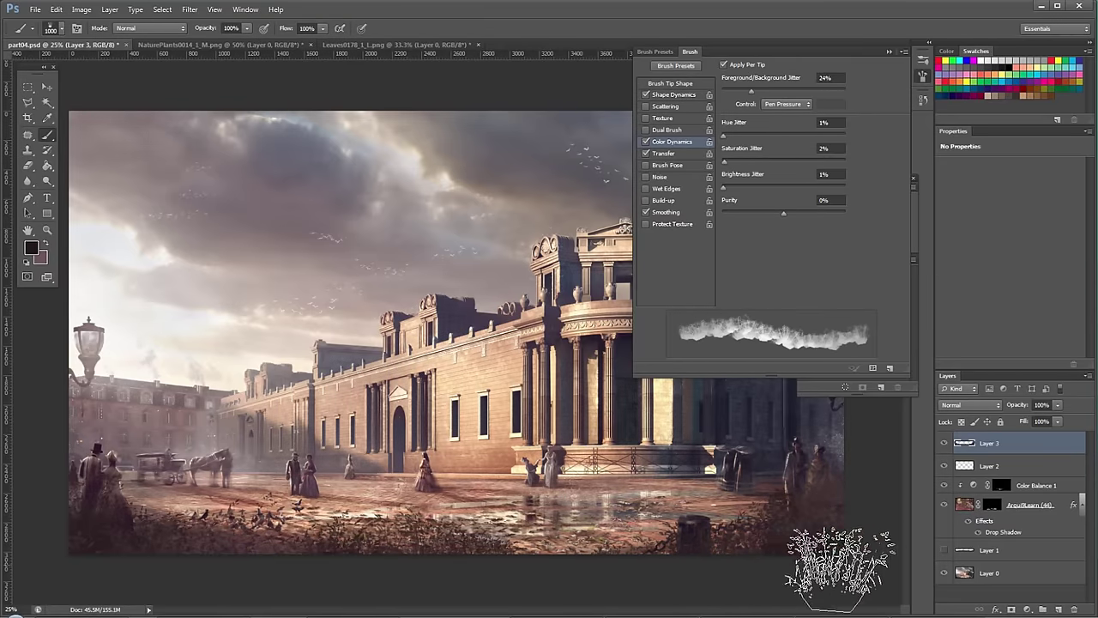
Try grass strokes over the sky and street lamp, undoing each one.
mouse_move(85, 233)
left_mouse_down()
mouse_move(39, 365)
mouse_move(112, 275)
mouse_move(140, 169)
mouse_move(80, 382)
mouse_move(107, 198)
mouse_move(129, 172)
left_mouse_up()
key("ctrl+z")
mouse_move(111, 335)
left_mouse_down()
mouse_move(129, 215)
mouse_move(39, 369)
left_mouse_up()
key("ctrl+z")
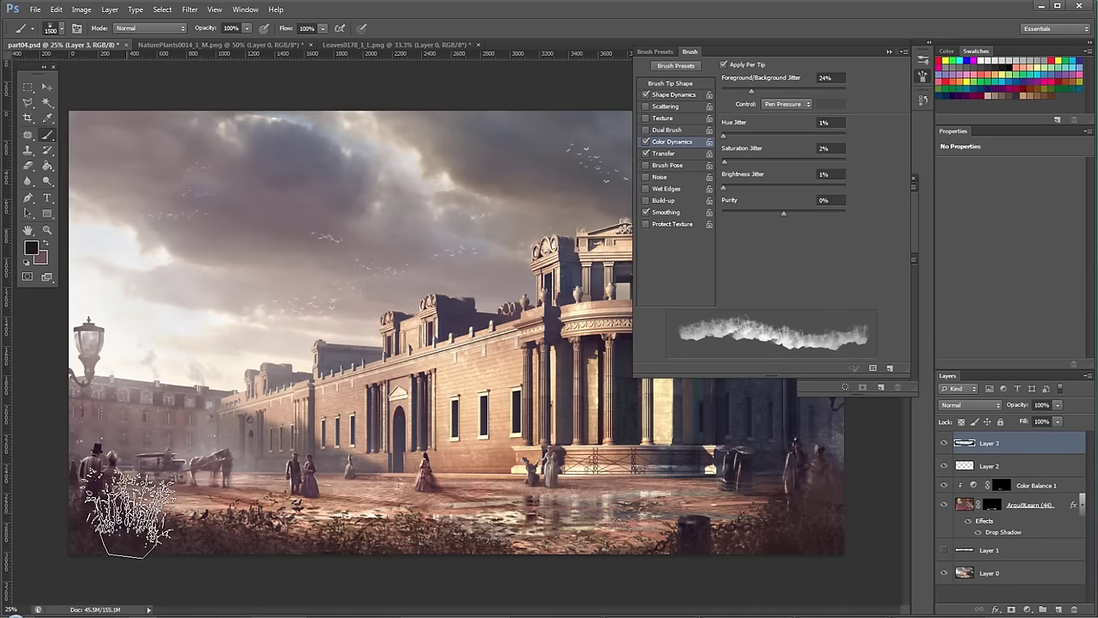
Paint denser grass in the painting's lower-left foreground with the brush enlarged to 1700 px, and reduce the brush to 1500 px.
key("bracketright")
key("bracketright")
key("bracketright")
key("bracketright")
key("bracketright")
left_click_drag(176, 556, 207, 613)
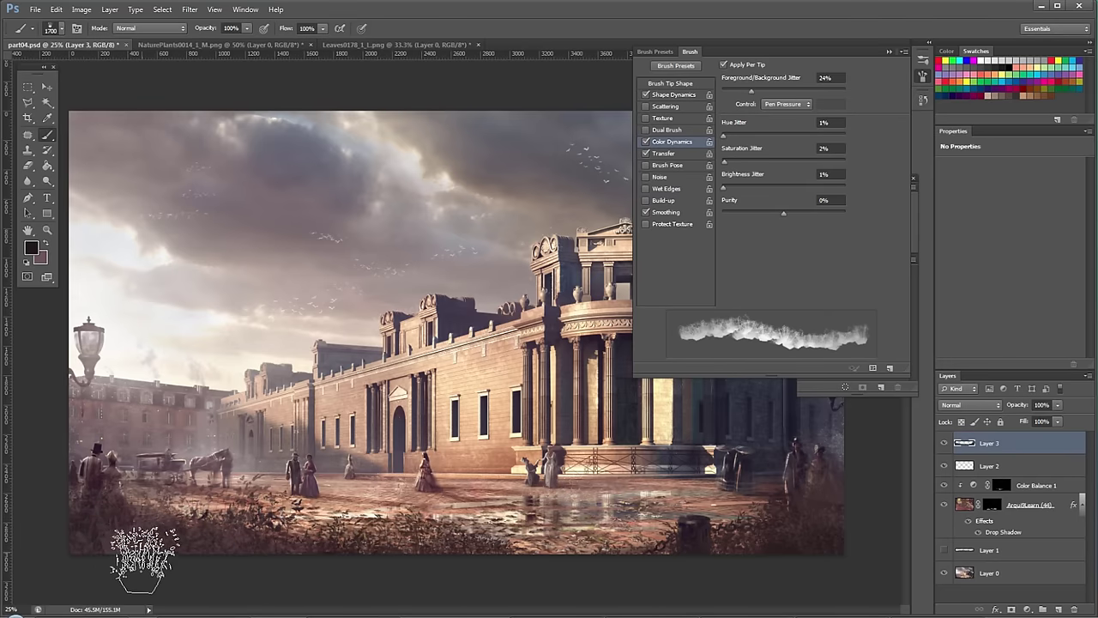
key("bracketleft")
key("bracketleft")
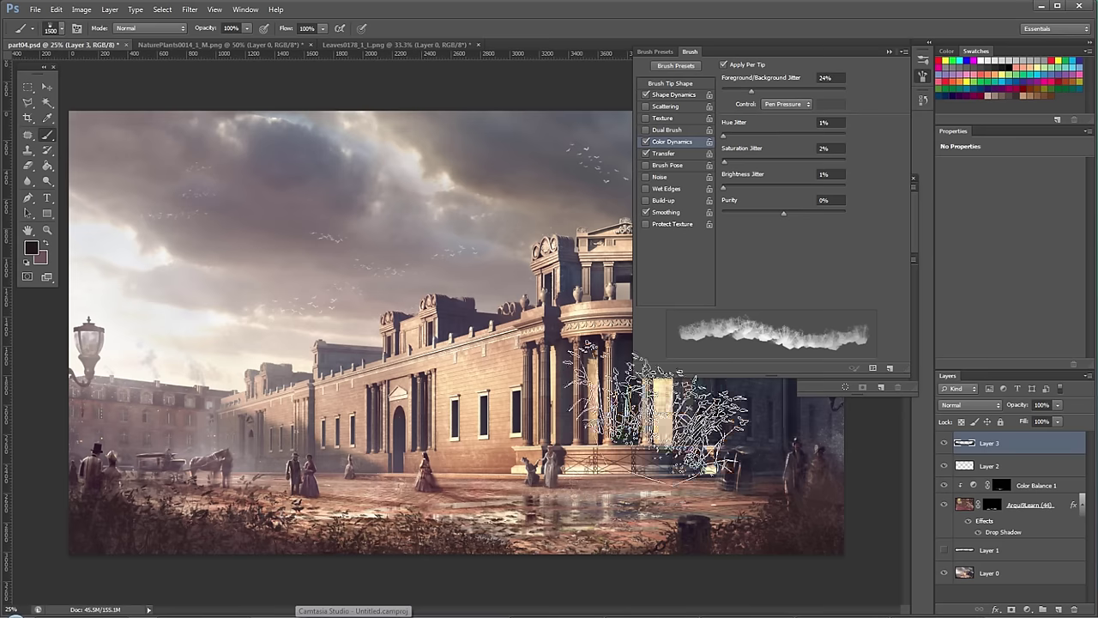
Toggle Texture on and off, enable Dual Brush with the 250 px tip, and try a foreground grass stroke before undoing it.
left_click(667, 119)
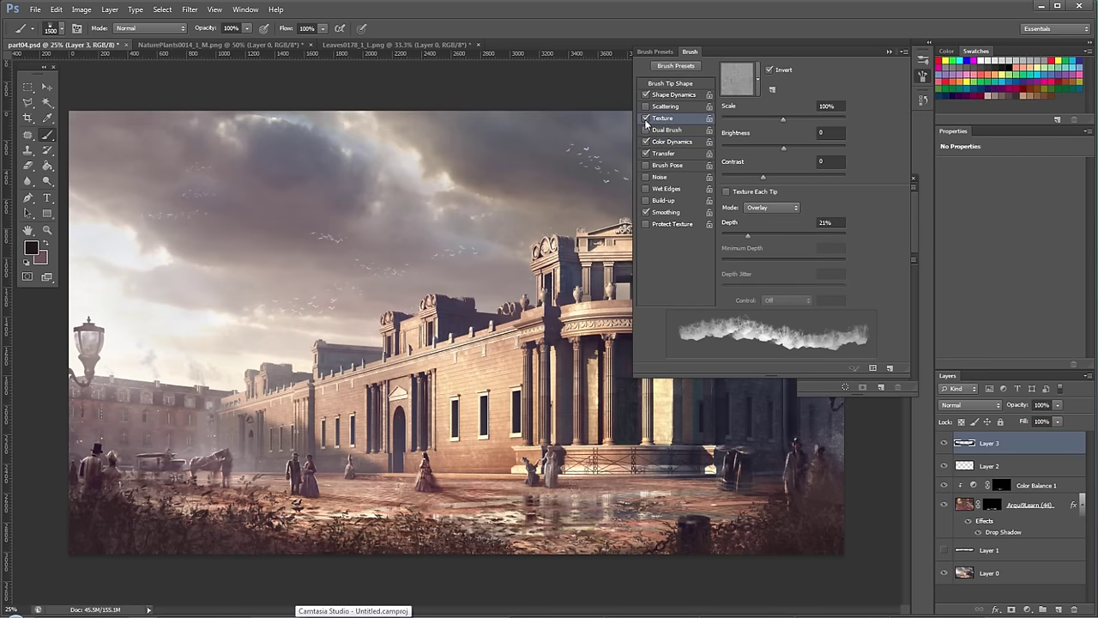
left_click(646, 118)
left_click(669, 131)
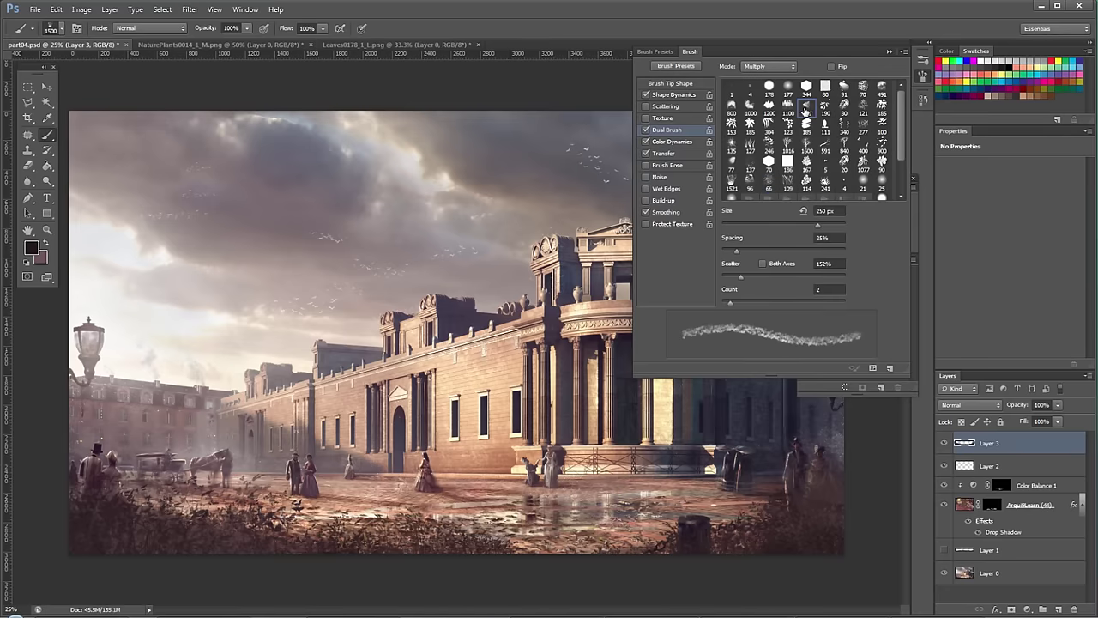
mouse_move(564, 495)
left_mouse_down()
mouse_move(576, 495)
mouse_move(416, 549)
left_mouse_up()
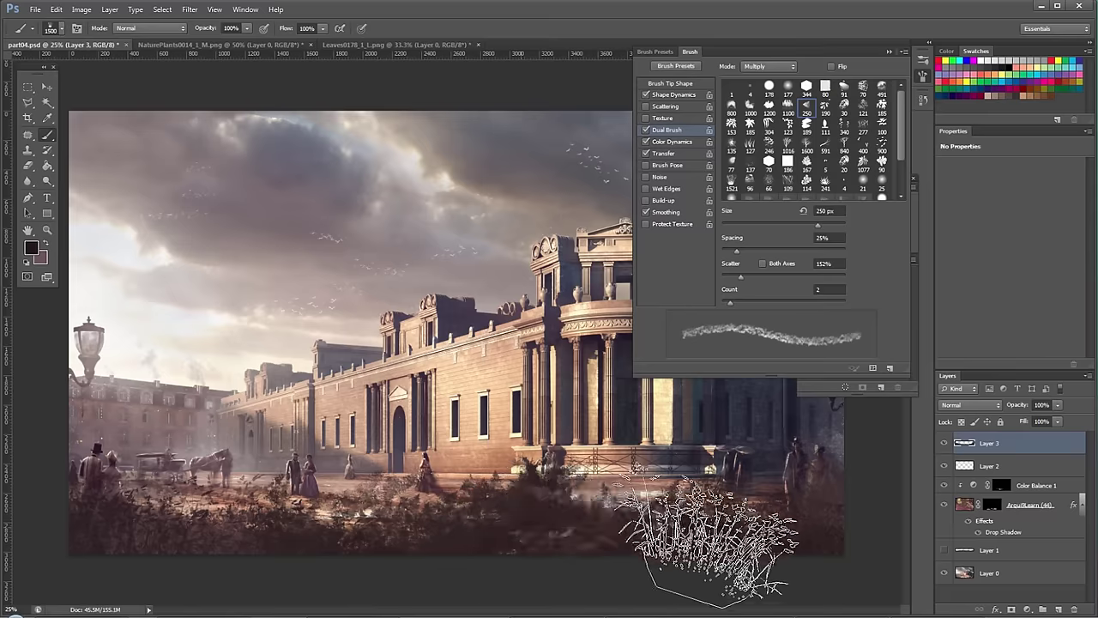
key("ctrl+z")
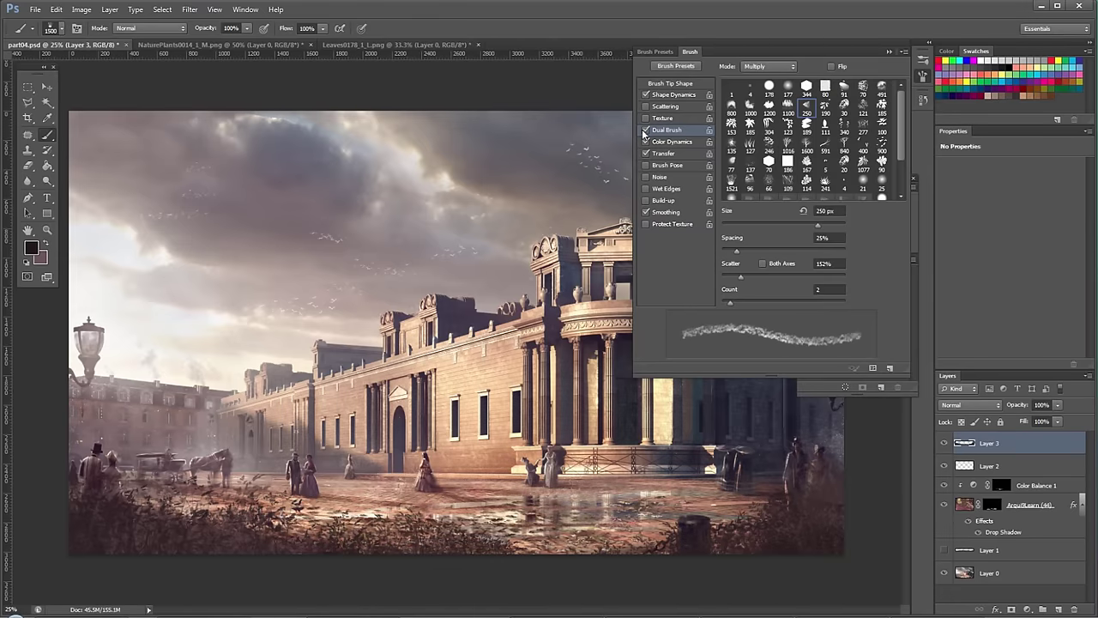
Choose the 1016 px Dual Brush tip, hide Layer 3, and paint across the foreground on a new layer.
left_click(787, 147)
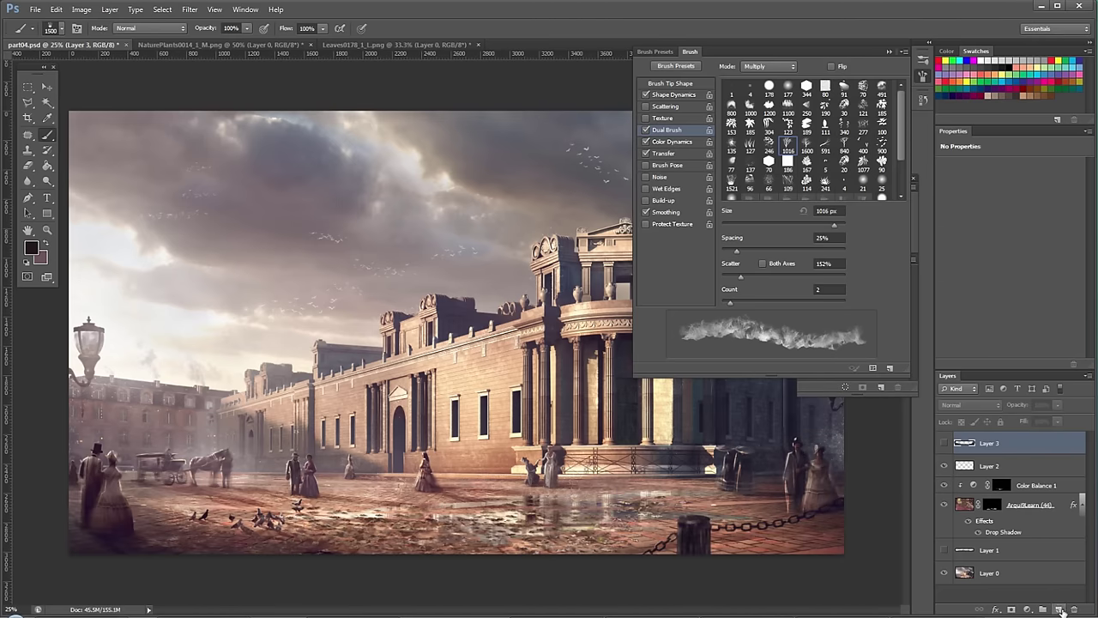
left_click(1059, 609)
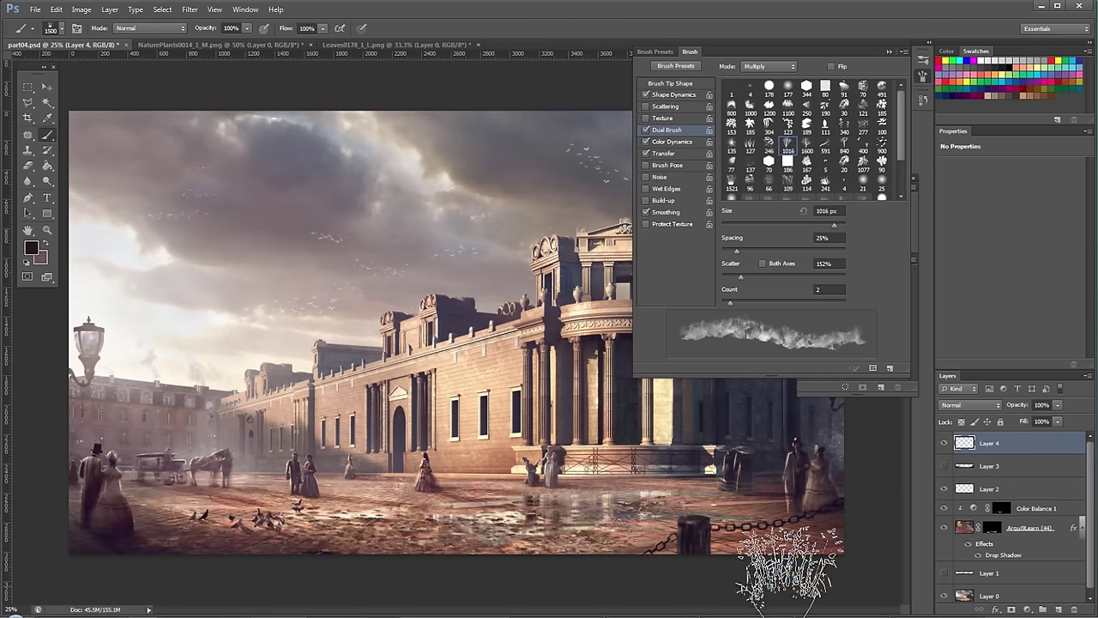
mouse_move(836, 541)
left_mouse_down()
mouse_move(666, 581)
mouse_move(692, 559)
mouse_move(819, 513)
mouse_move(811, 534)
mouse_move(607, 586)
mouse_move(651, 561)
mouse_move(465, 581)
mouse_move(136, 559)
mouse_move(104, 533)
mouse_move(73, 542)
left_mouse_up()
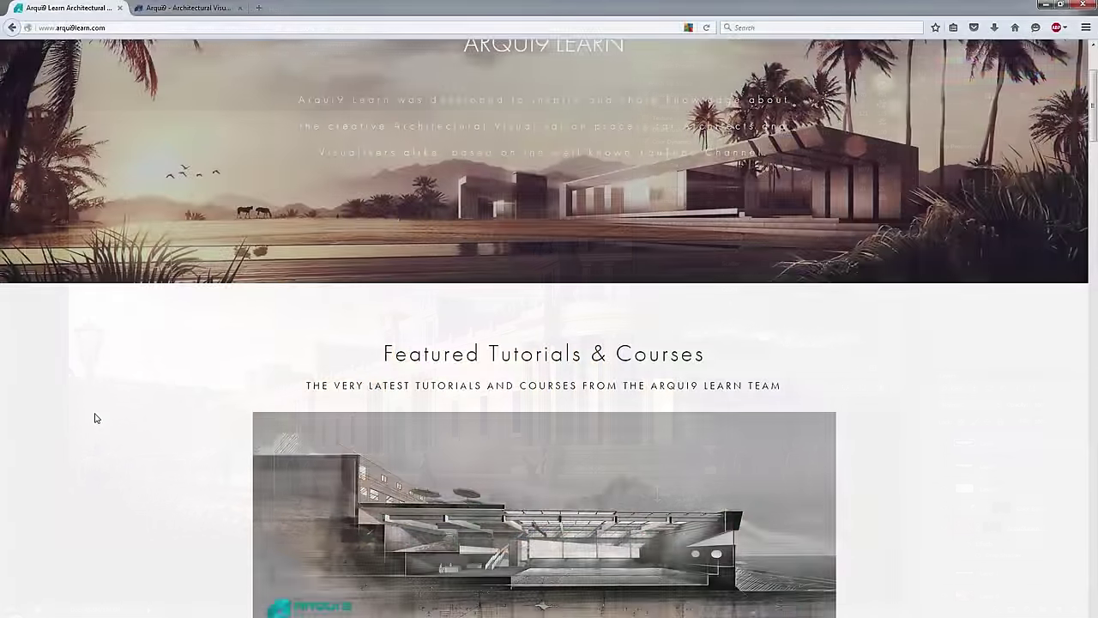
Switch to the browser and look over the featured tutorials on the Arqui9 Learn home page.
scroll(95, 416, "down", 5)
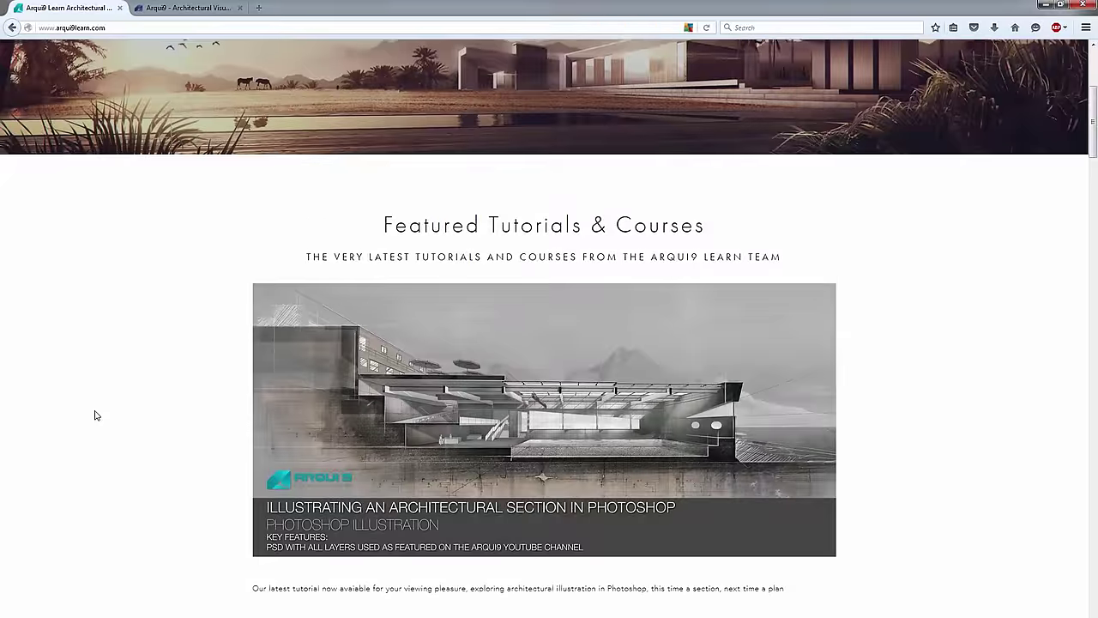
scroll(98, 411, "down", 6)
scroll(98, 412, "up", 8)
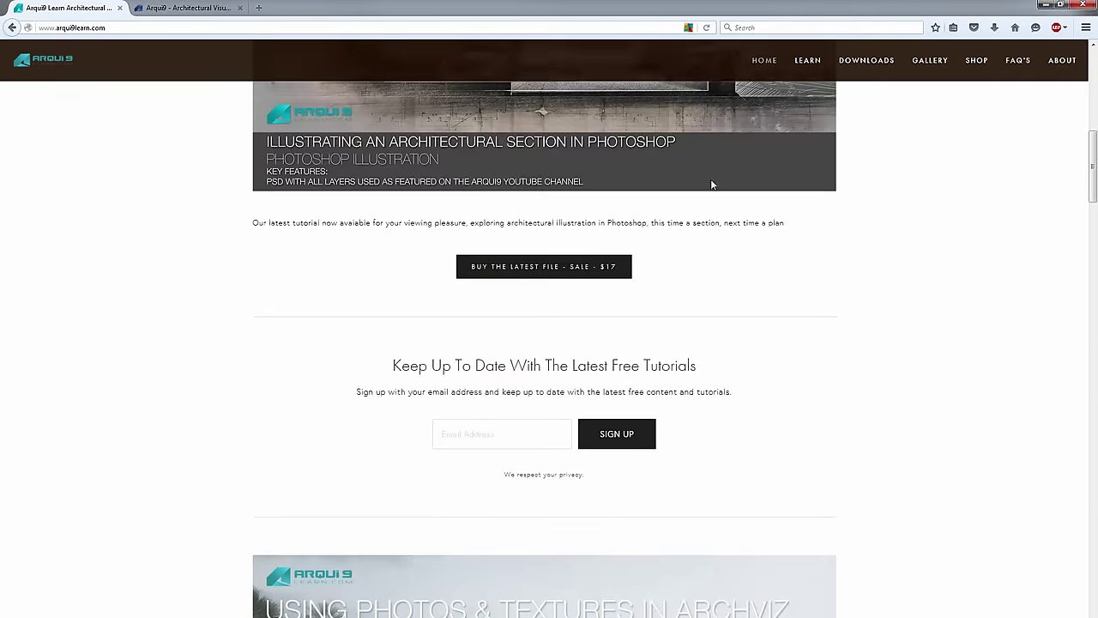
scroll(853, 60, "up", 4)
Open the Arqui9 Learn Tutorials page and look through its list of Photoshop tutorials.
mouse_move(846, 67)
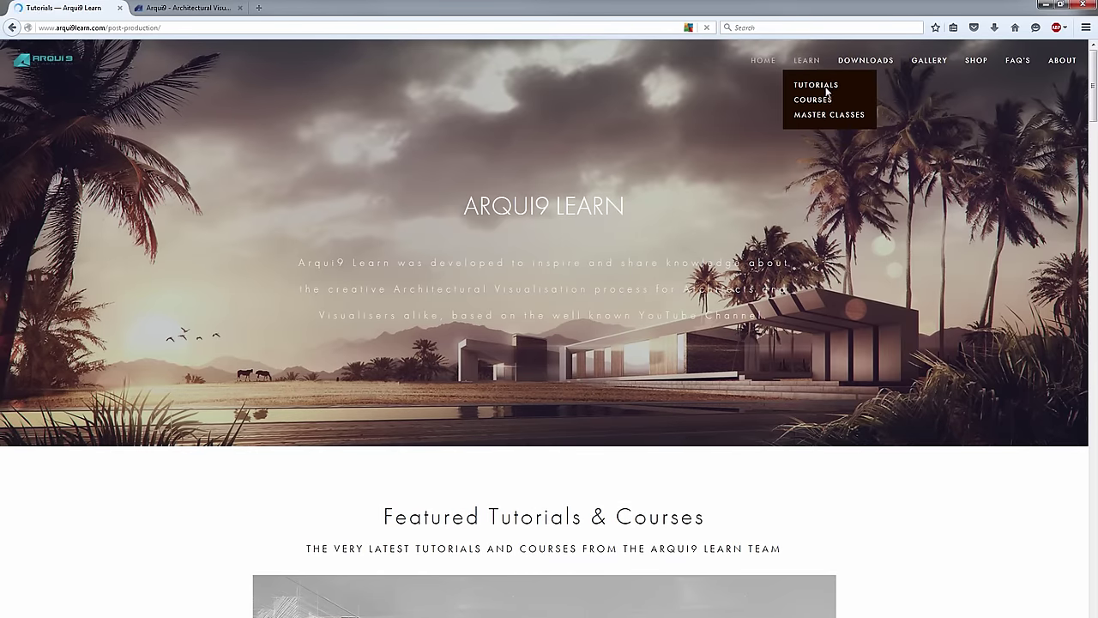
scroll(858, 201, "down", 12)
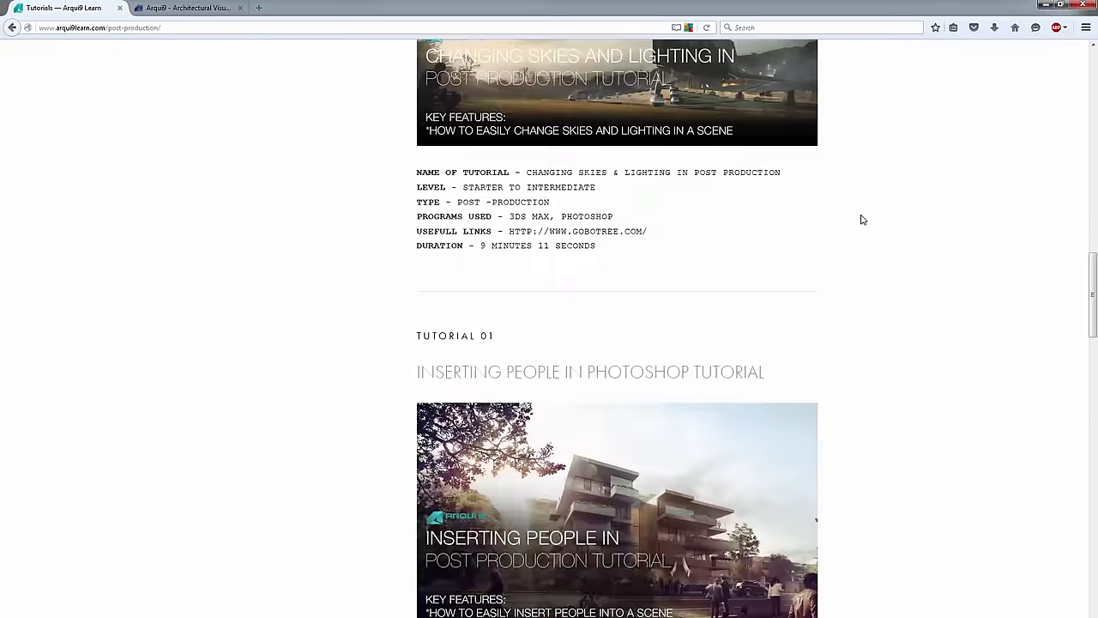
scroll(863, 220, "down", 15)
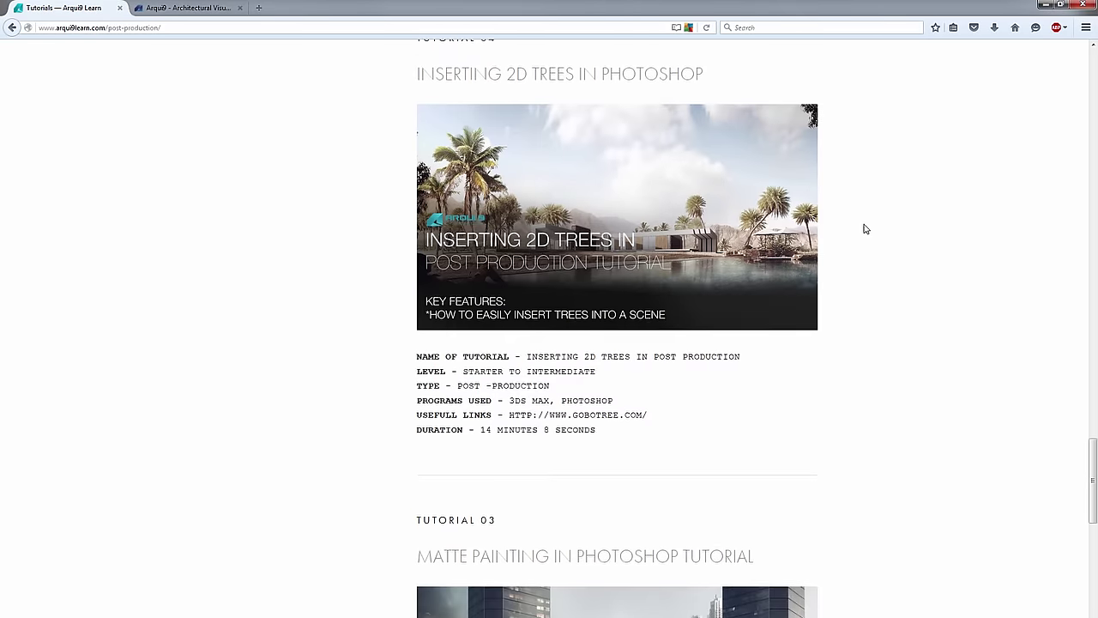
scroll(865, 228, "down", 10)
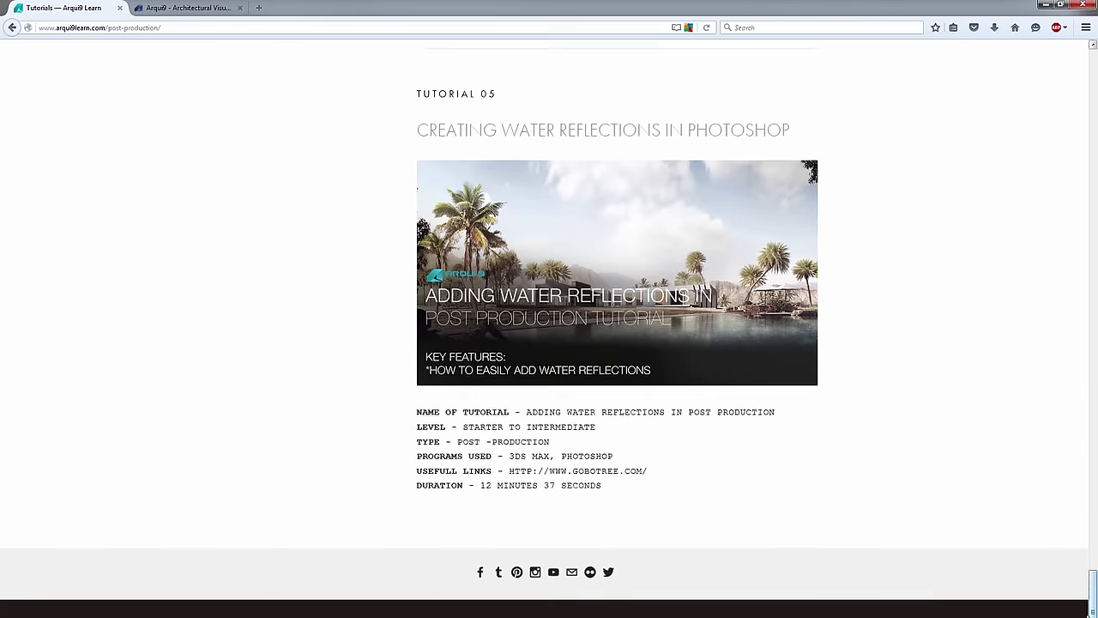
scroll(1090, 513, "up", 1)
left_click_drag(1095, 553, 1054, 34)
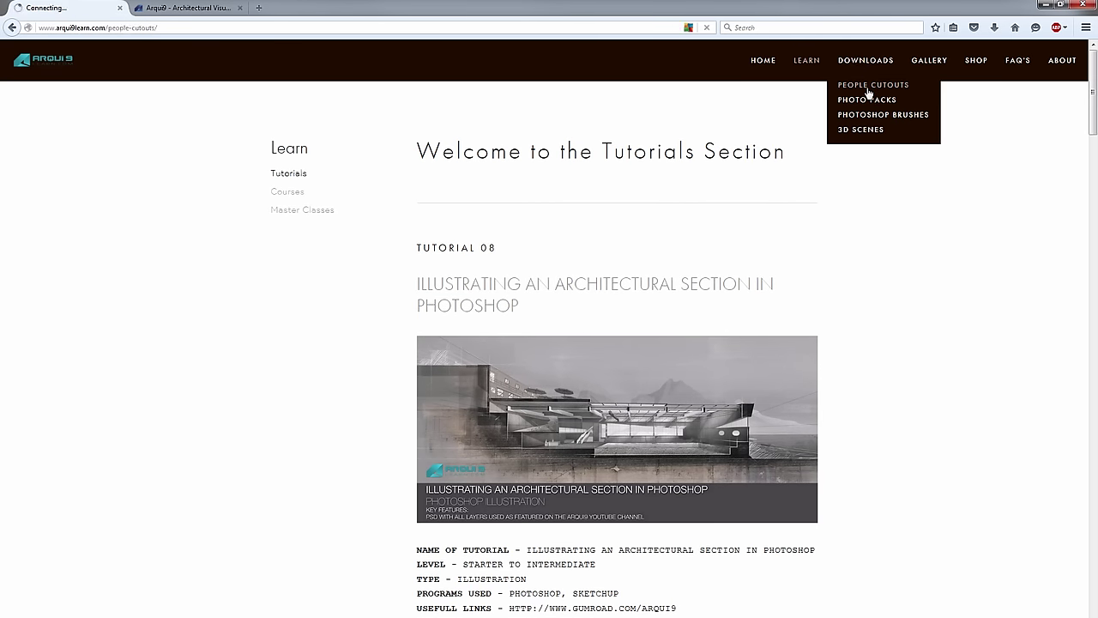
Open the People Cutouts downloads page, look through its cutout packs, and close the Arqui9 Learn tab.
scroll(878, 180, "down", 10)
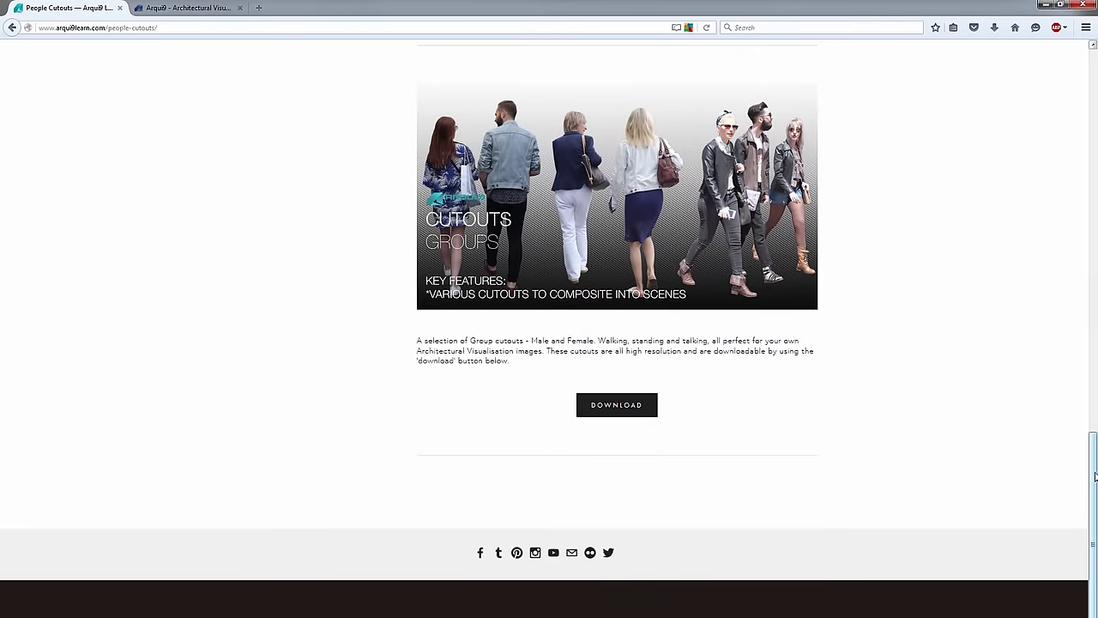
left_click_drag(1095, 476, 1085, 60)
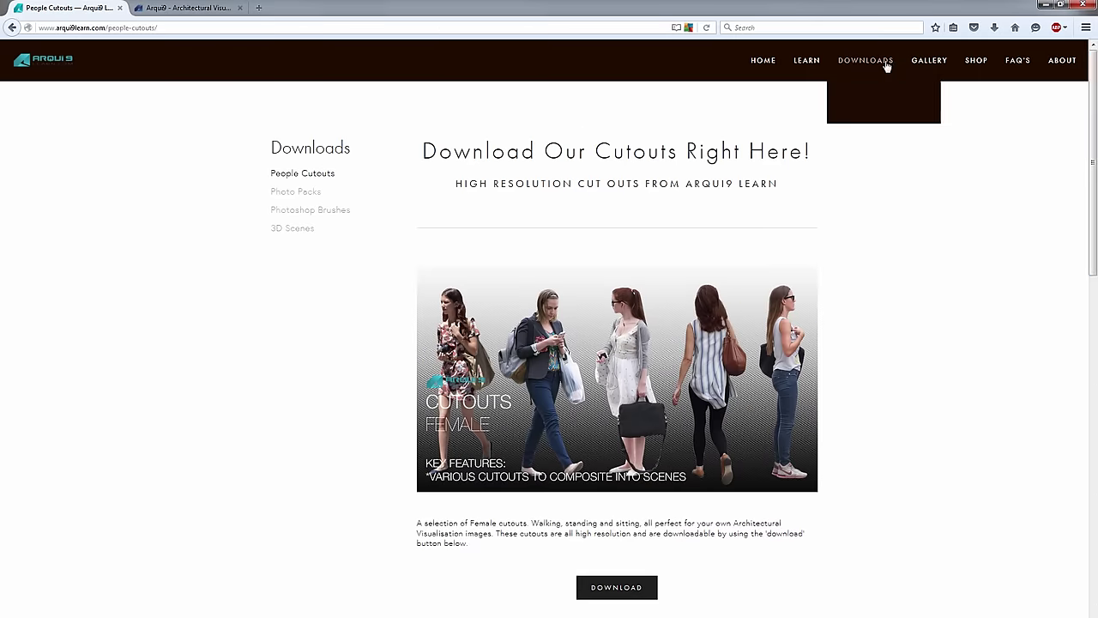
key("ctrl+w")
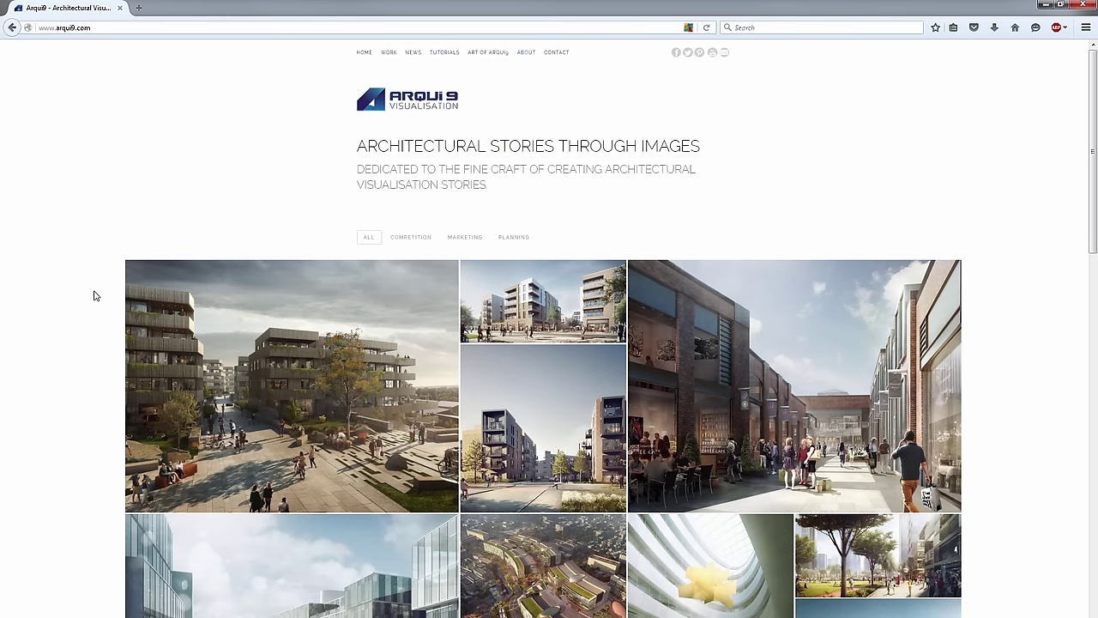
Look through the Arqui9 Visualisation portfolio images and the Art of Arqui9 gallery.
scroll(94, 295, "down", 4)
scroll(98, 315, "down", 8)
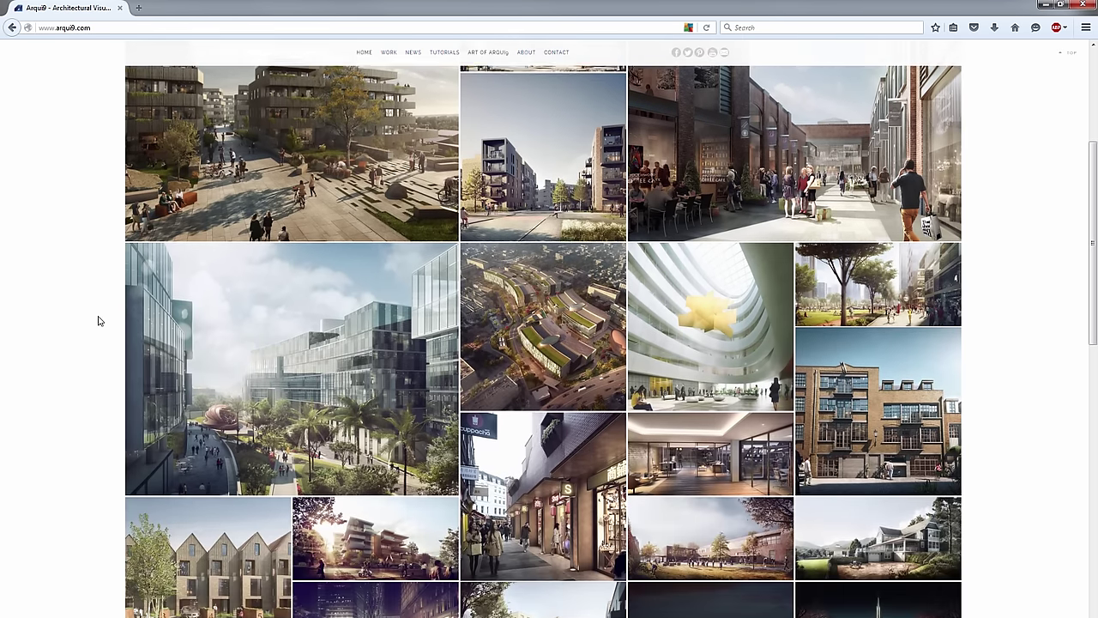
scroll(103, 336, "down", 2)
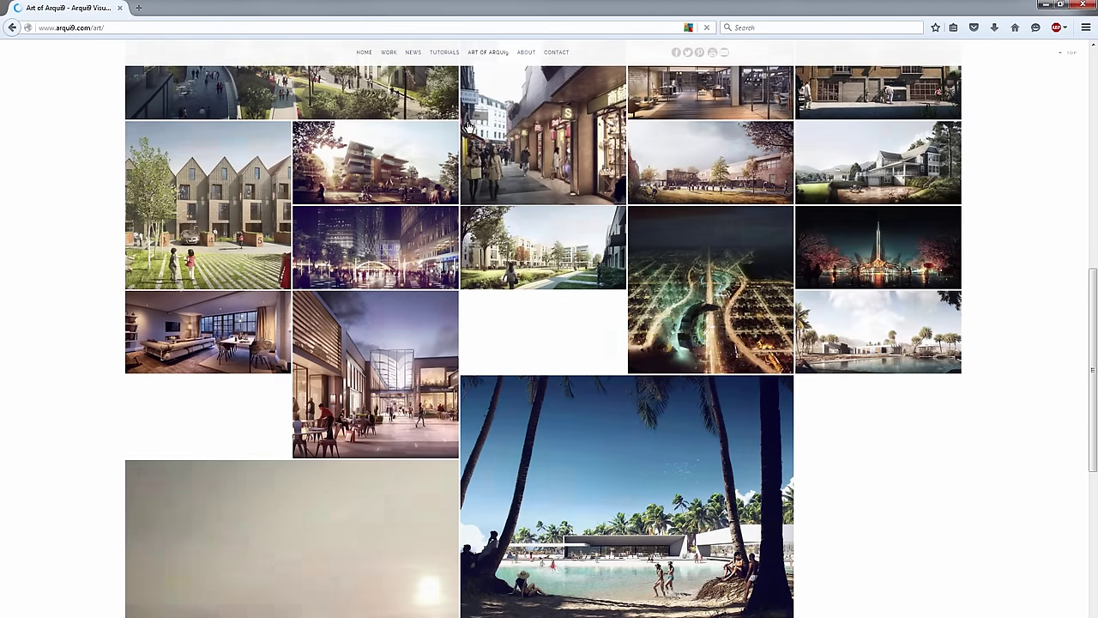
scroll(1040, 142, "down", 3)
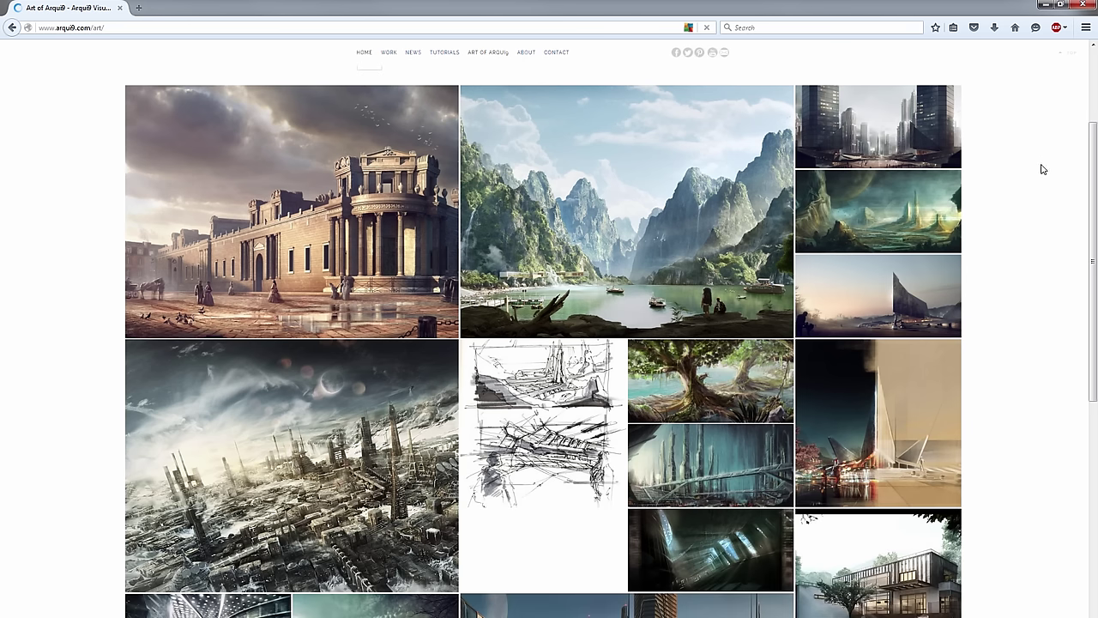
scroll(1042, 169, "down", 8)
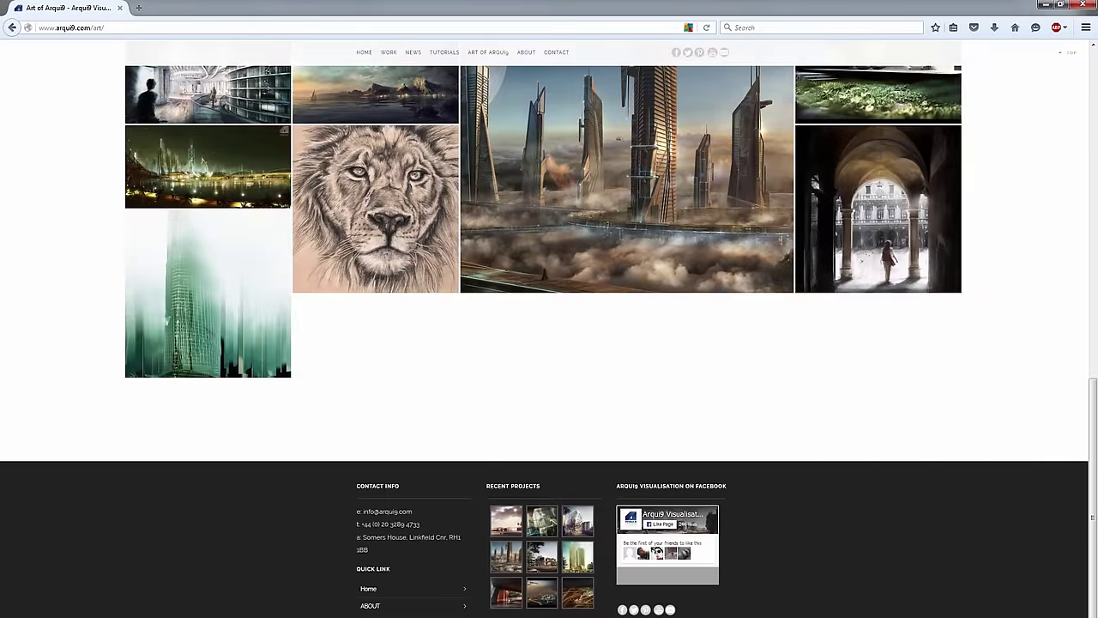